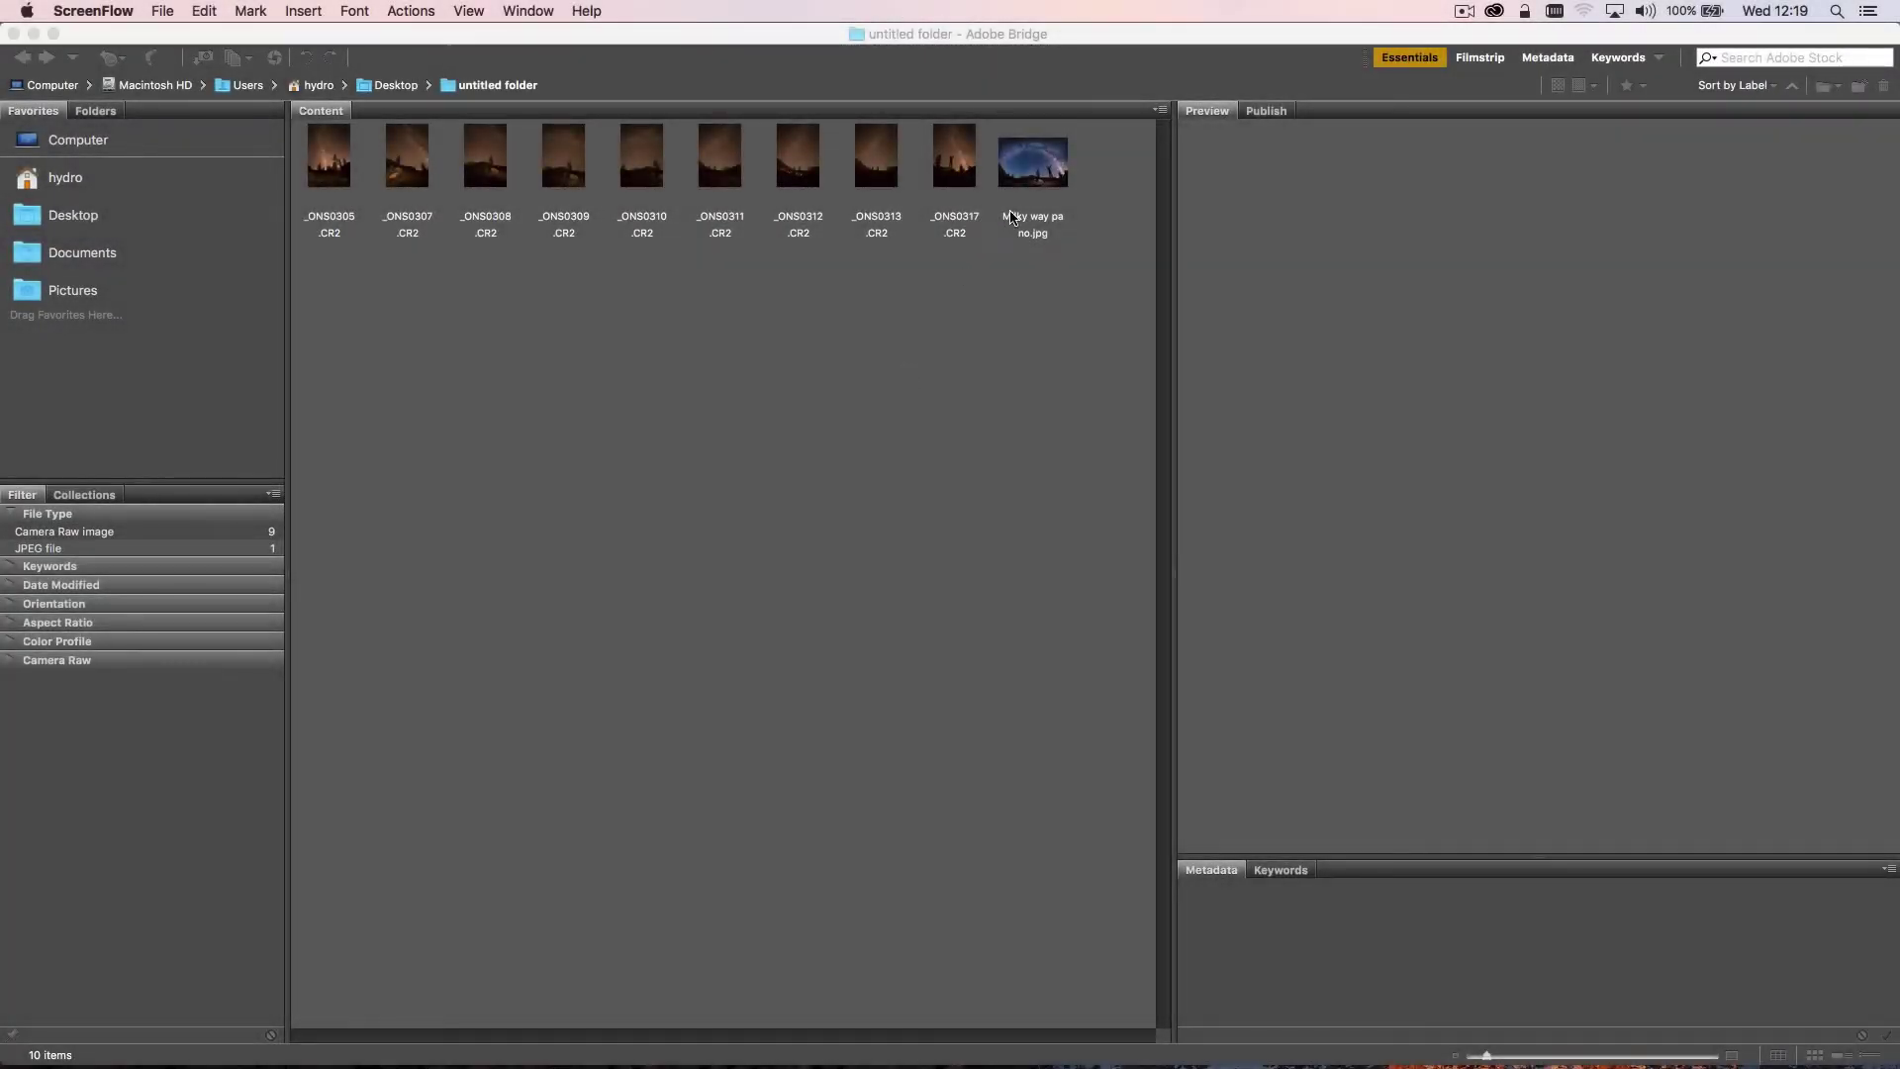
Preview Milky way pano.jpg, then the raw frame _ONS0317.CR2 for comparison
{"action": "left_click", "coordinate": [1036, 183]}
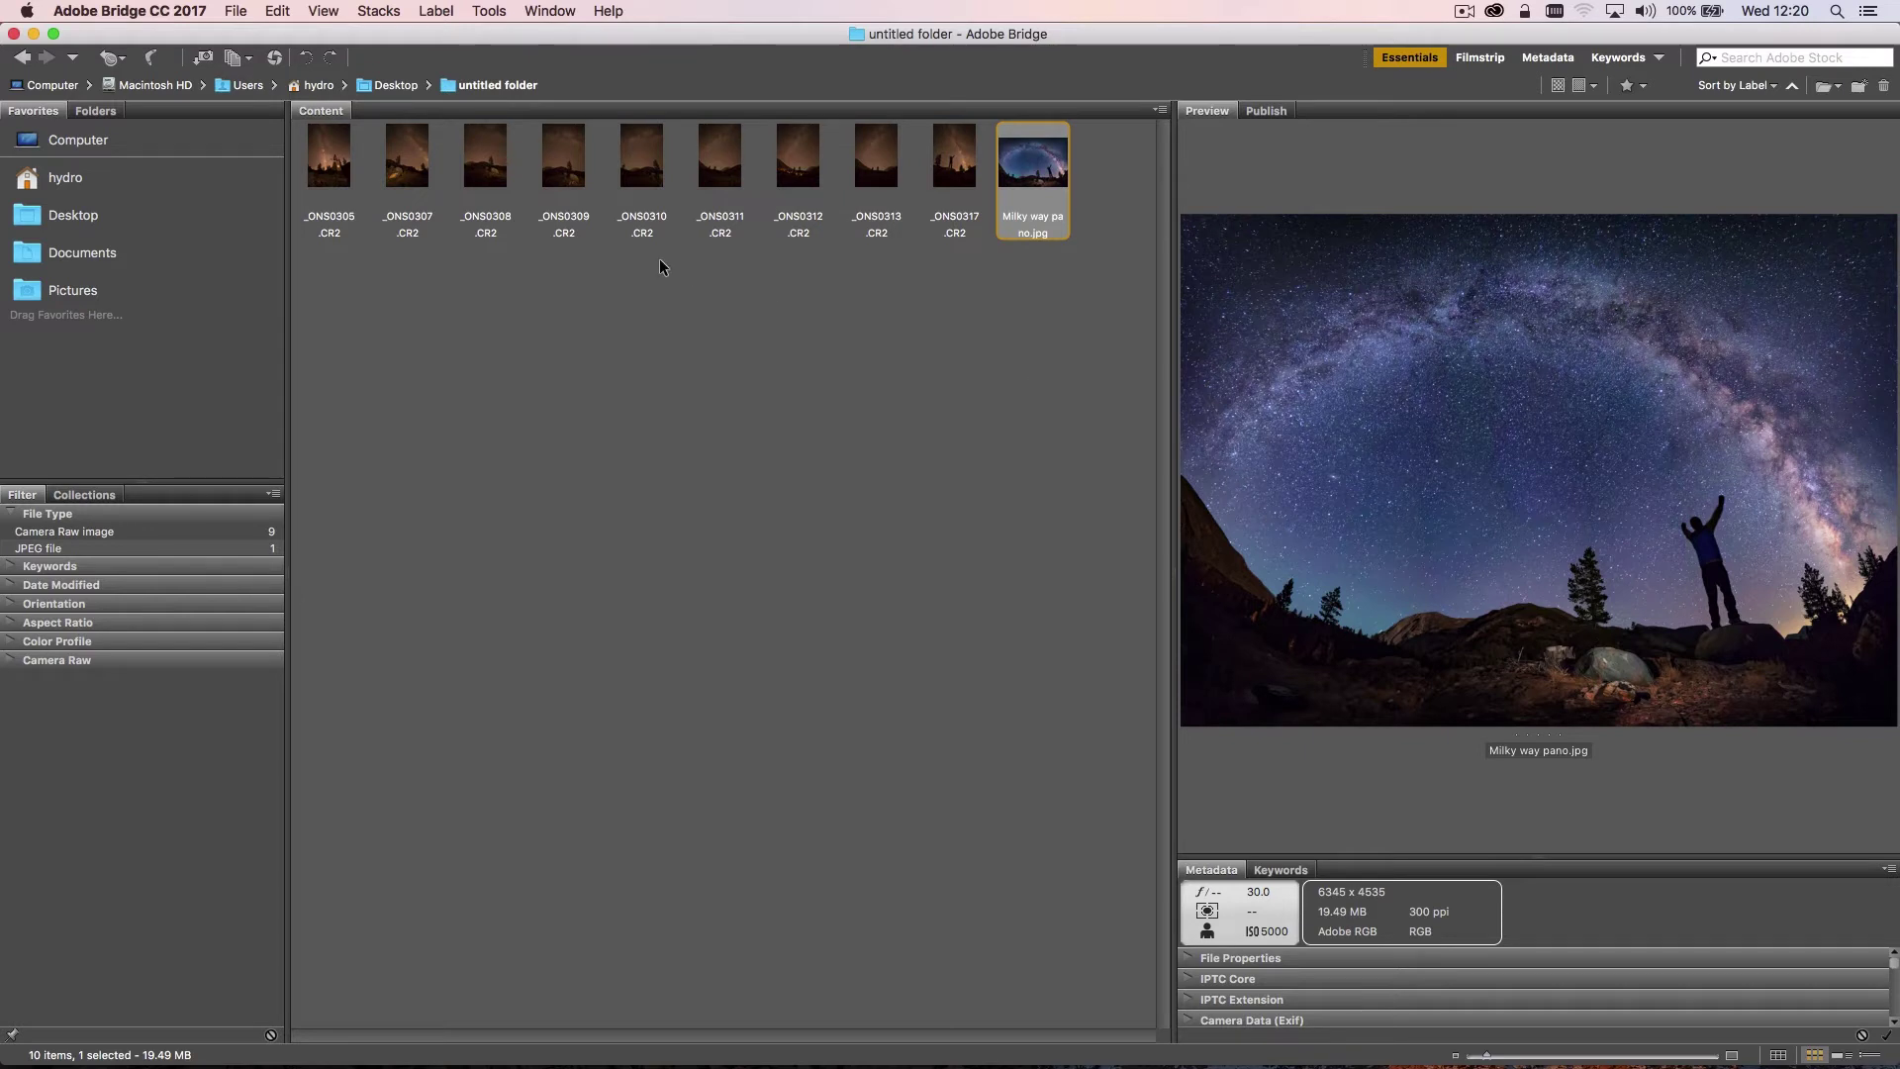
{"action": "left_click", "coordinate": [959, 182]}
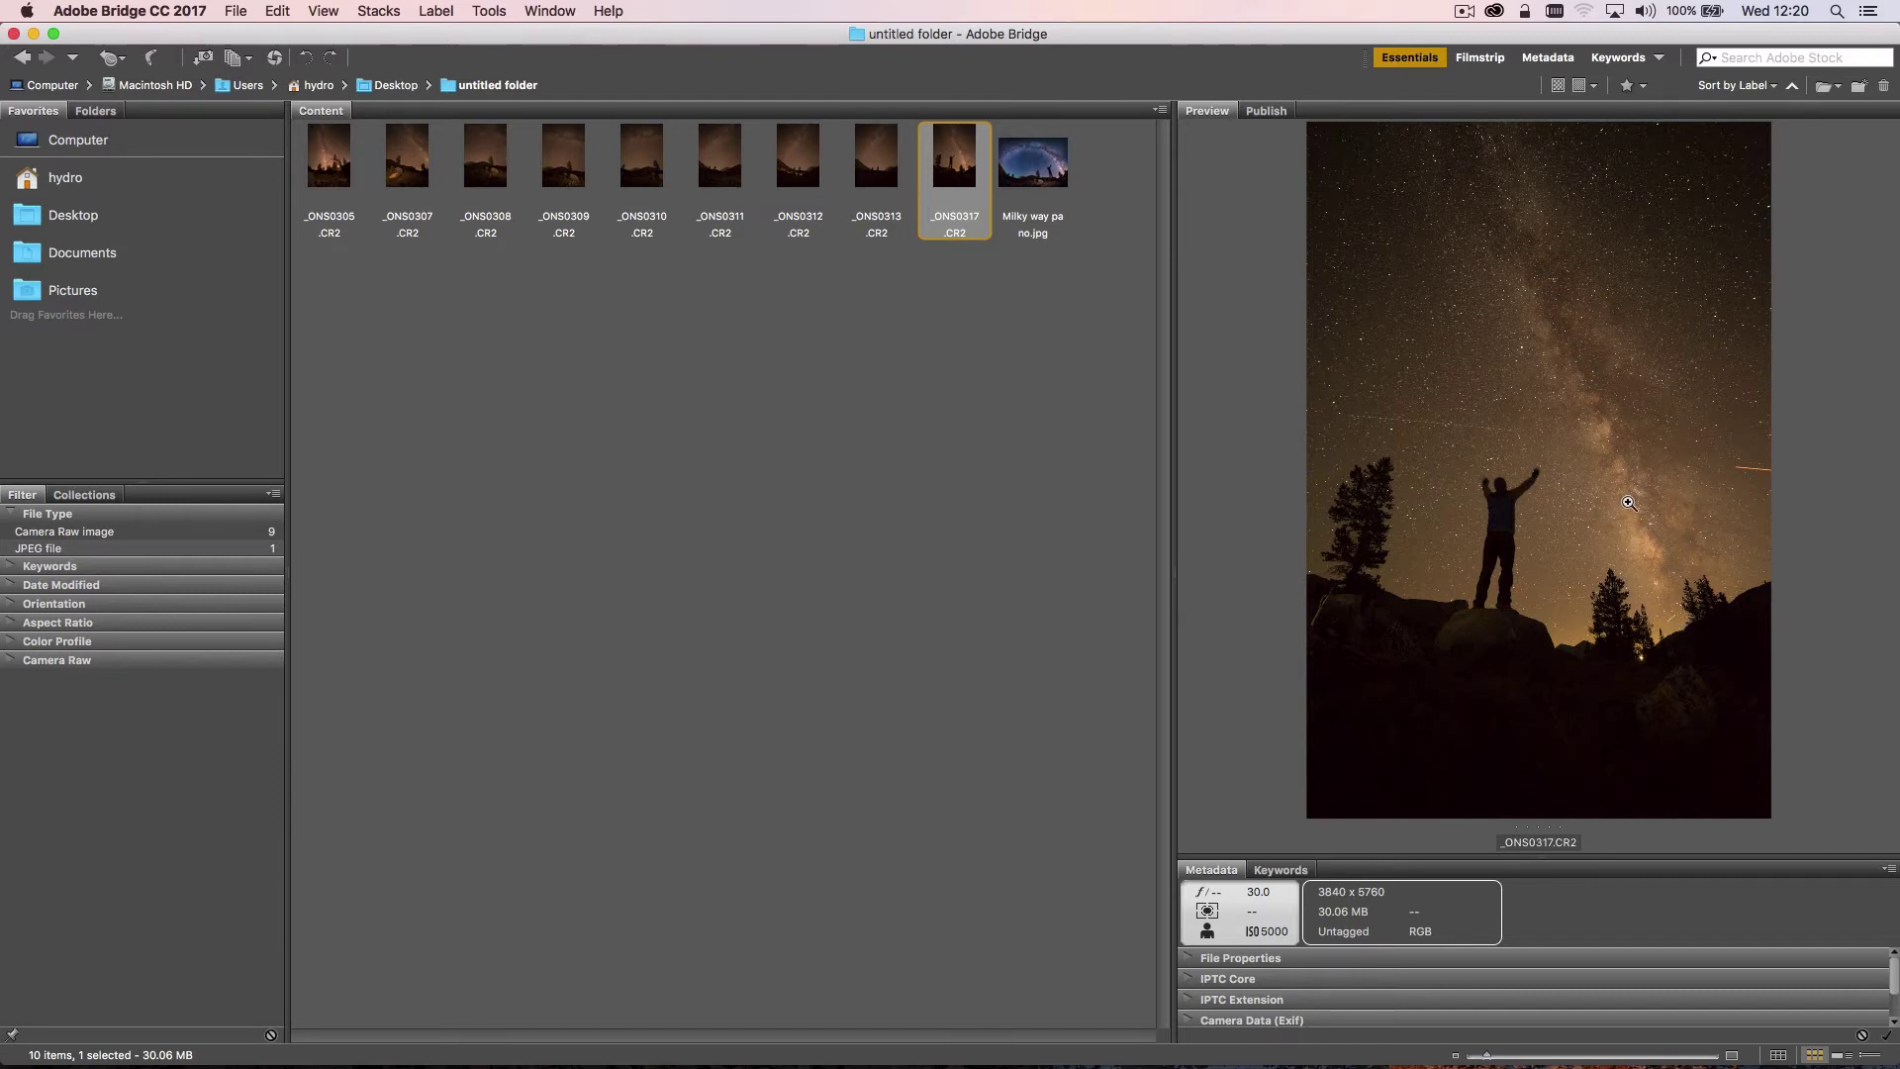
Compare the pano with raw frames _ONS0317, _ONS0307, _ONS0305, _ONS0307 and _ONS0308
{"action": "left_click", "coordinate": [1039, 176]}
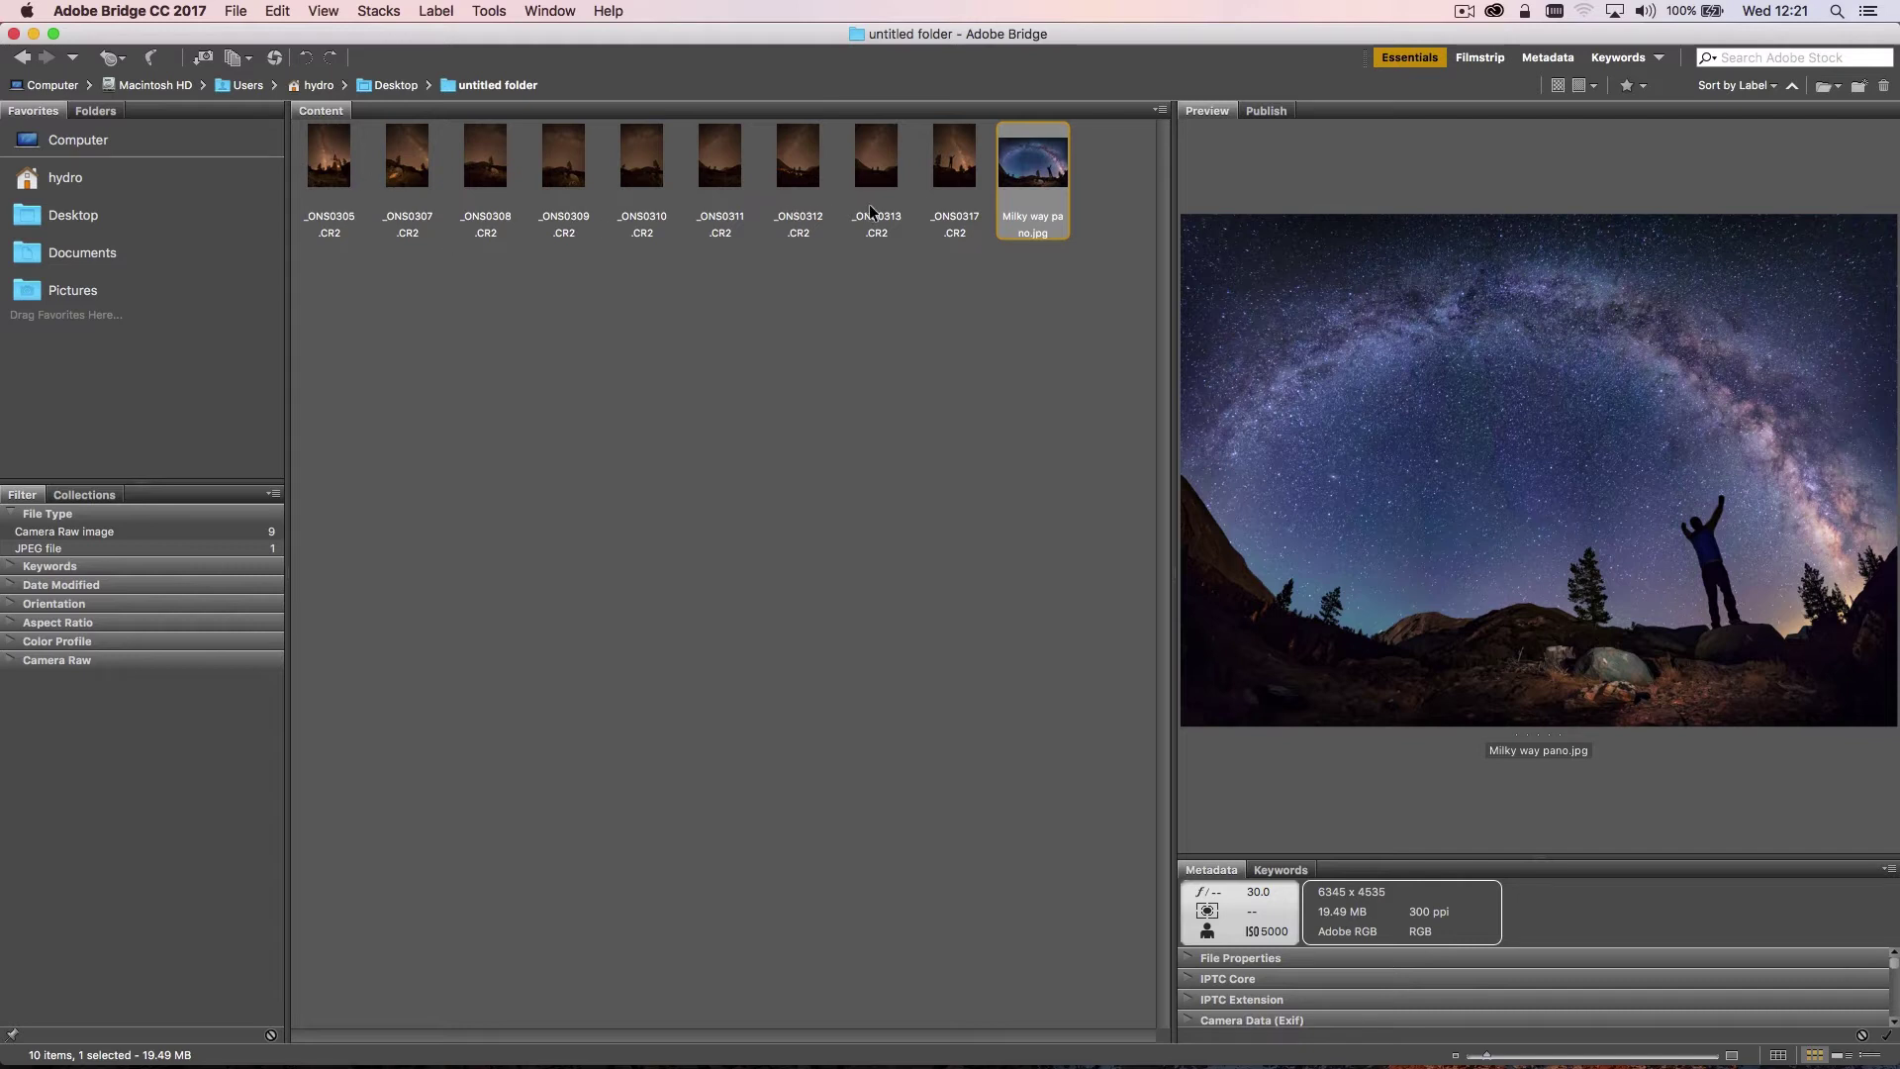
{"action": "left_click", "coordinate": [958, 157]}
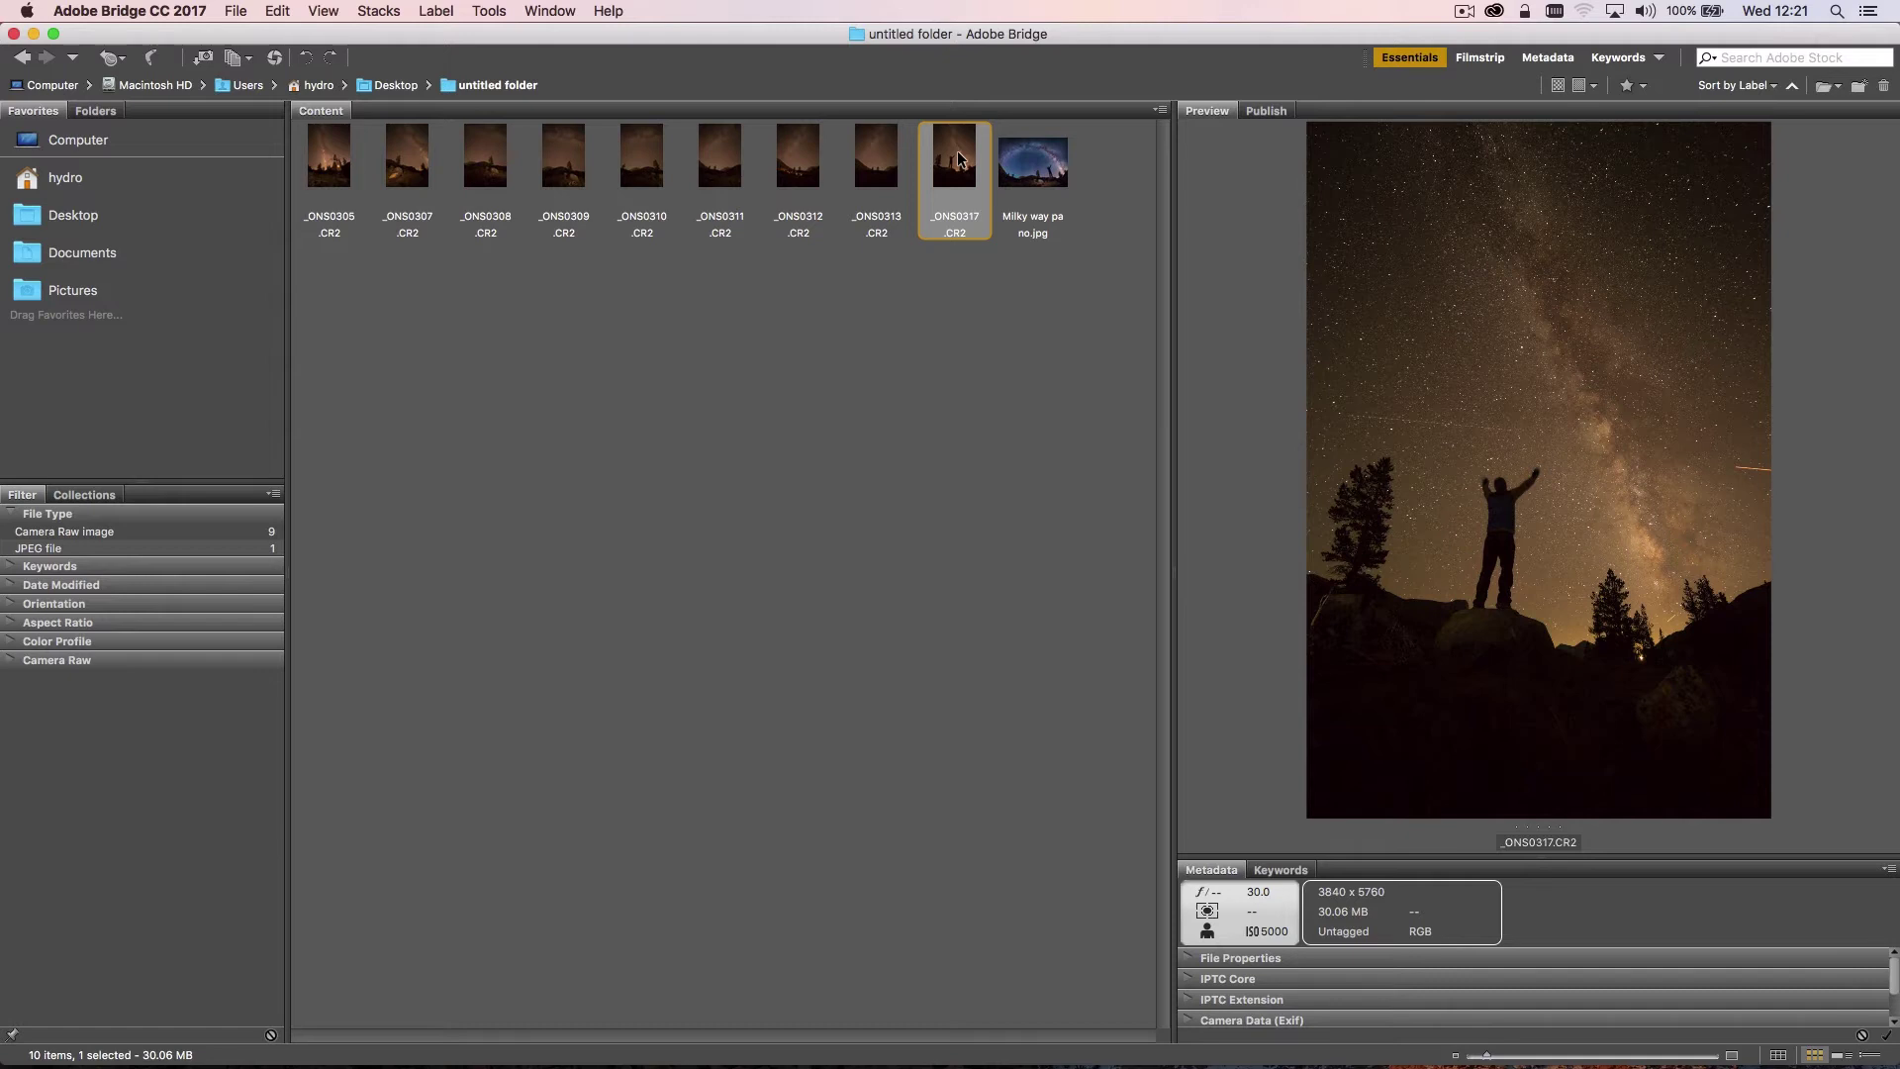
{"action": "left_click", "coordinate": [406, 178]}
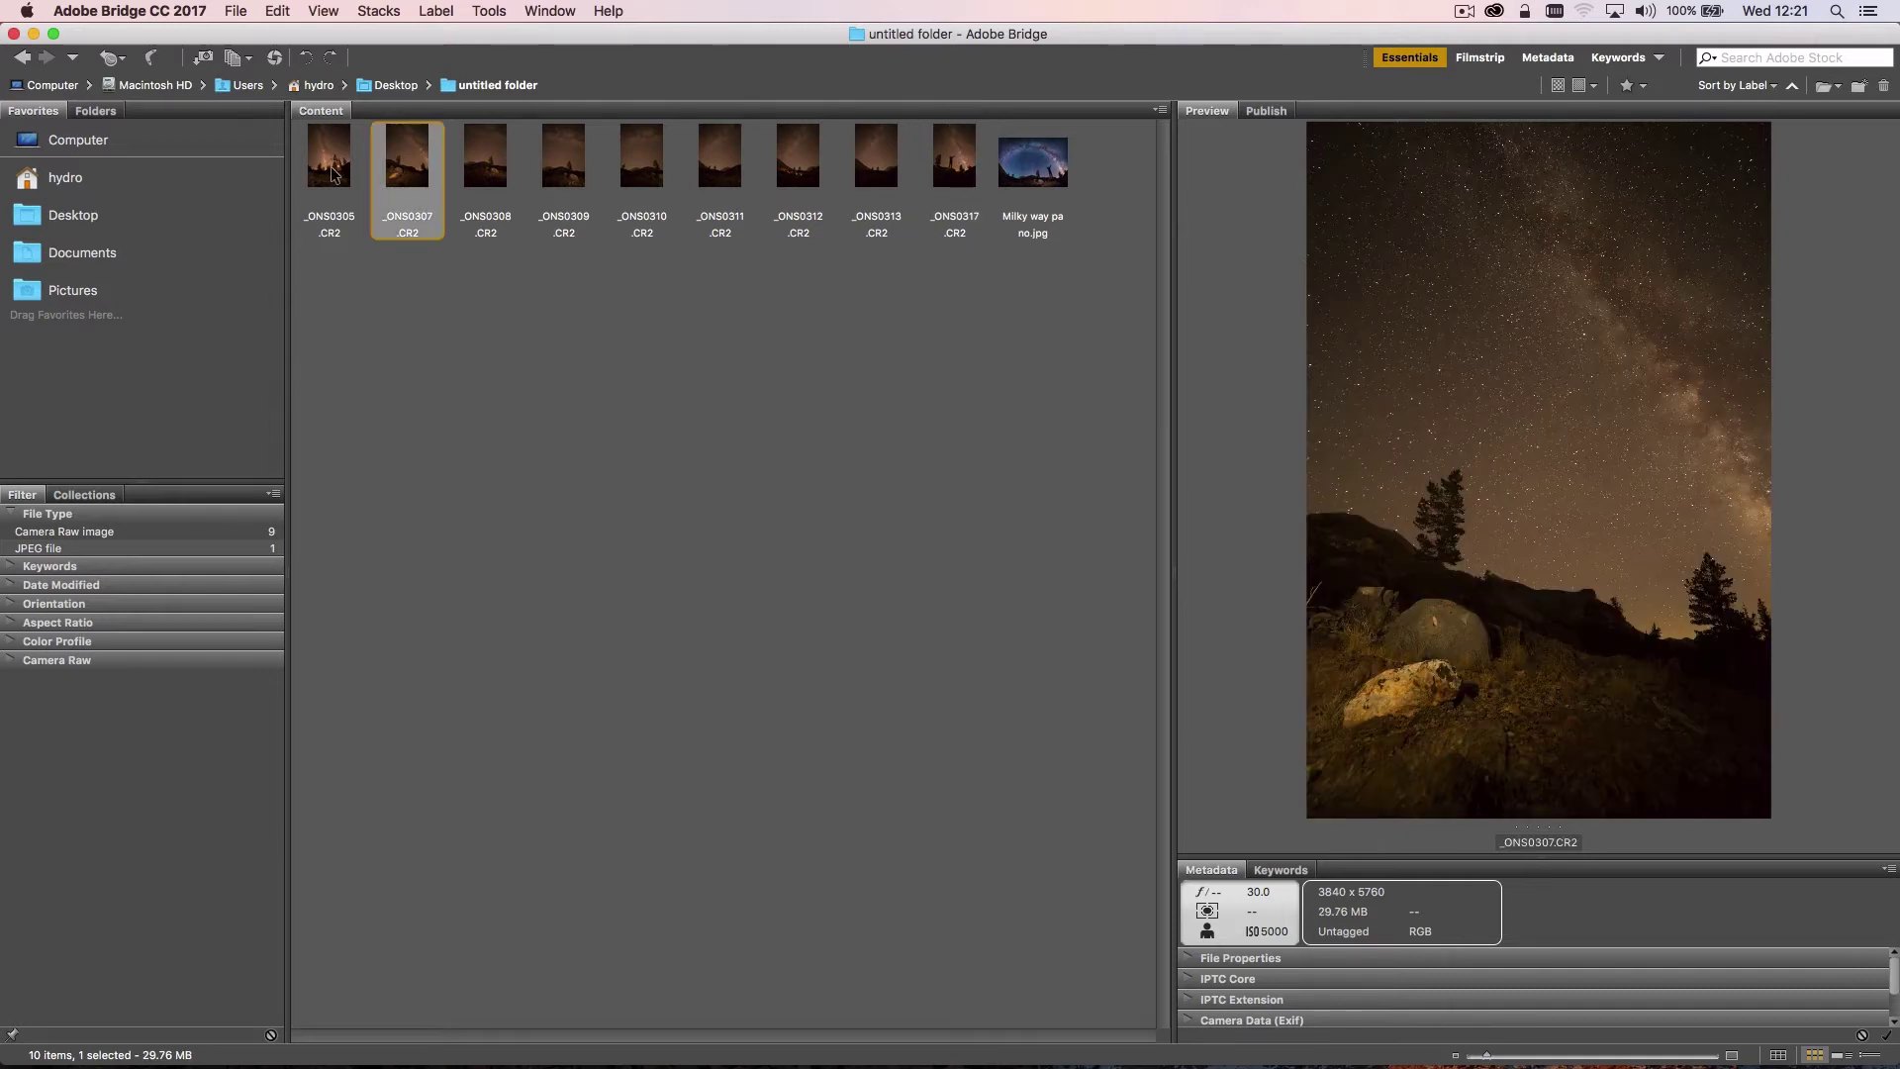
{"action": "left_click", "coordinate": [334, 174]}
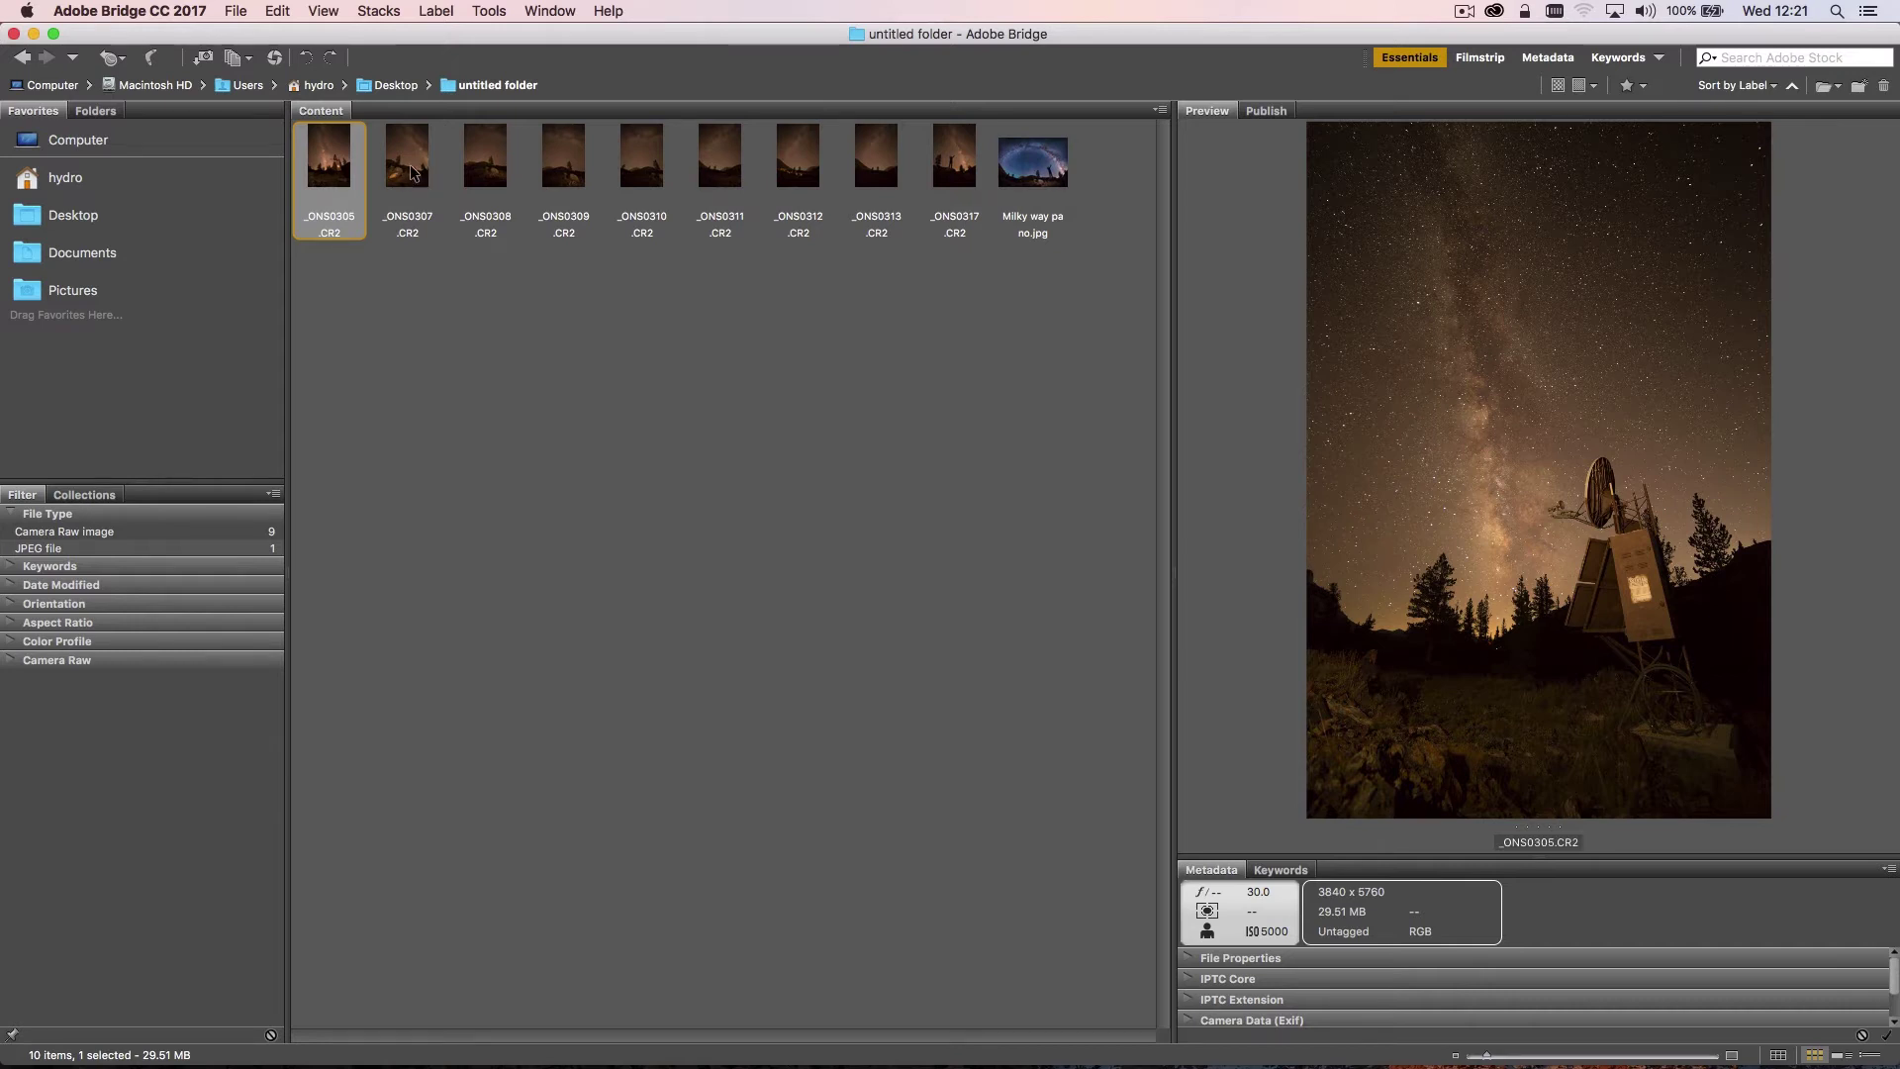
{"action": "left_click", "coordinate": [414, 173]}
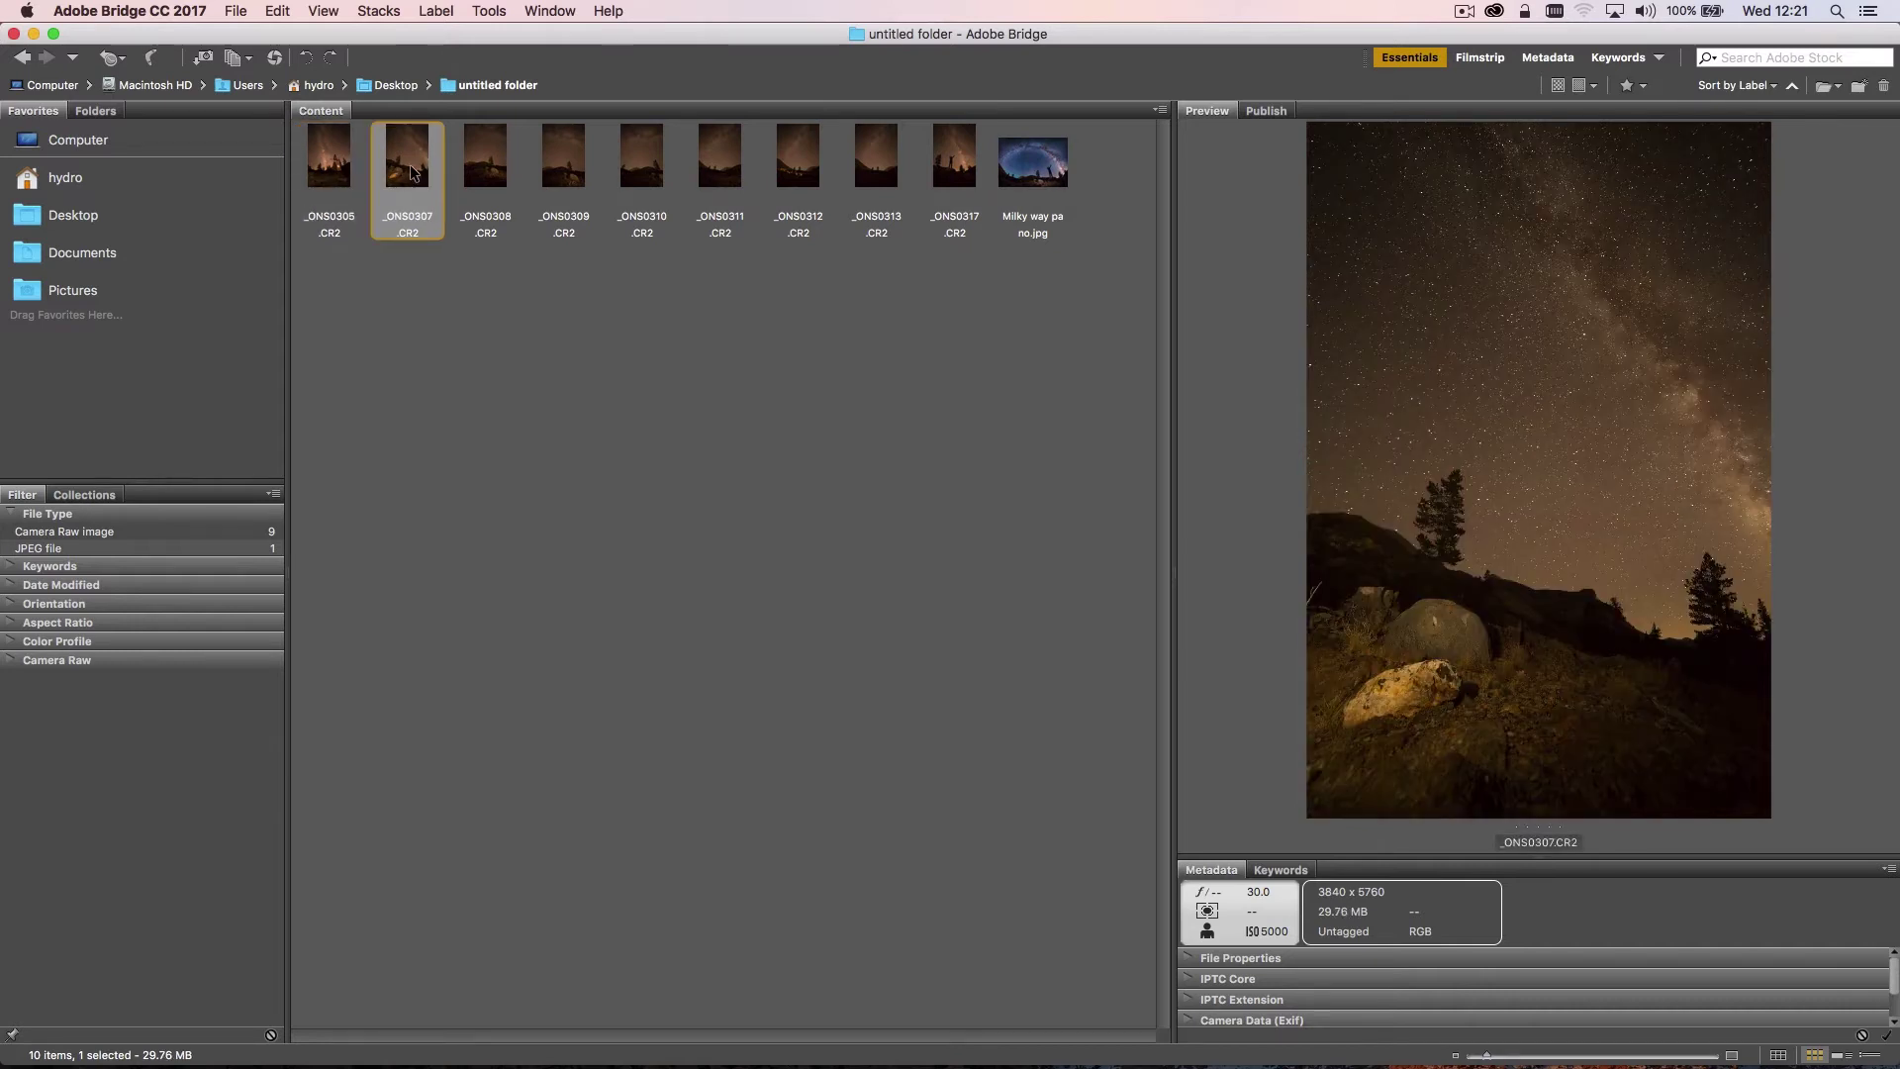
{"action": "left_click", "coordinate": [498, 185]}
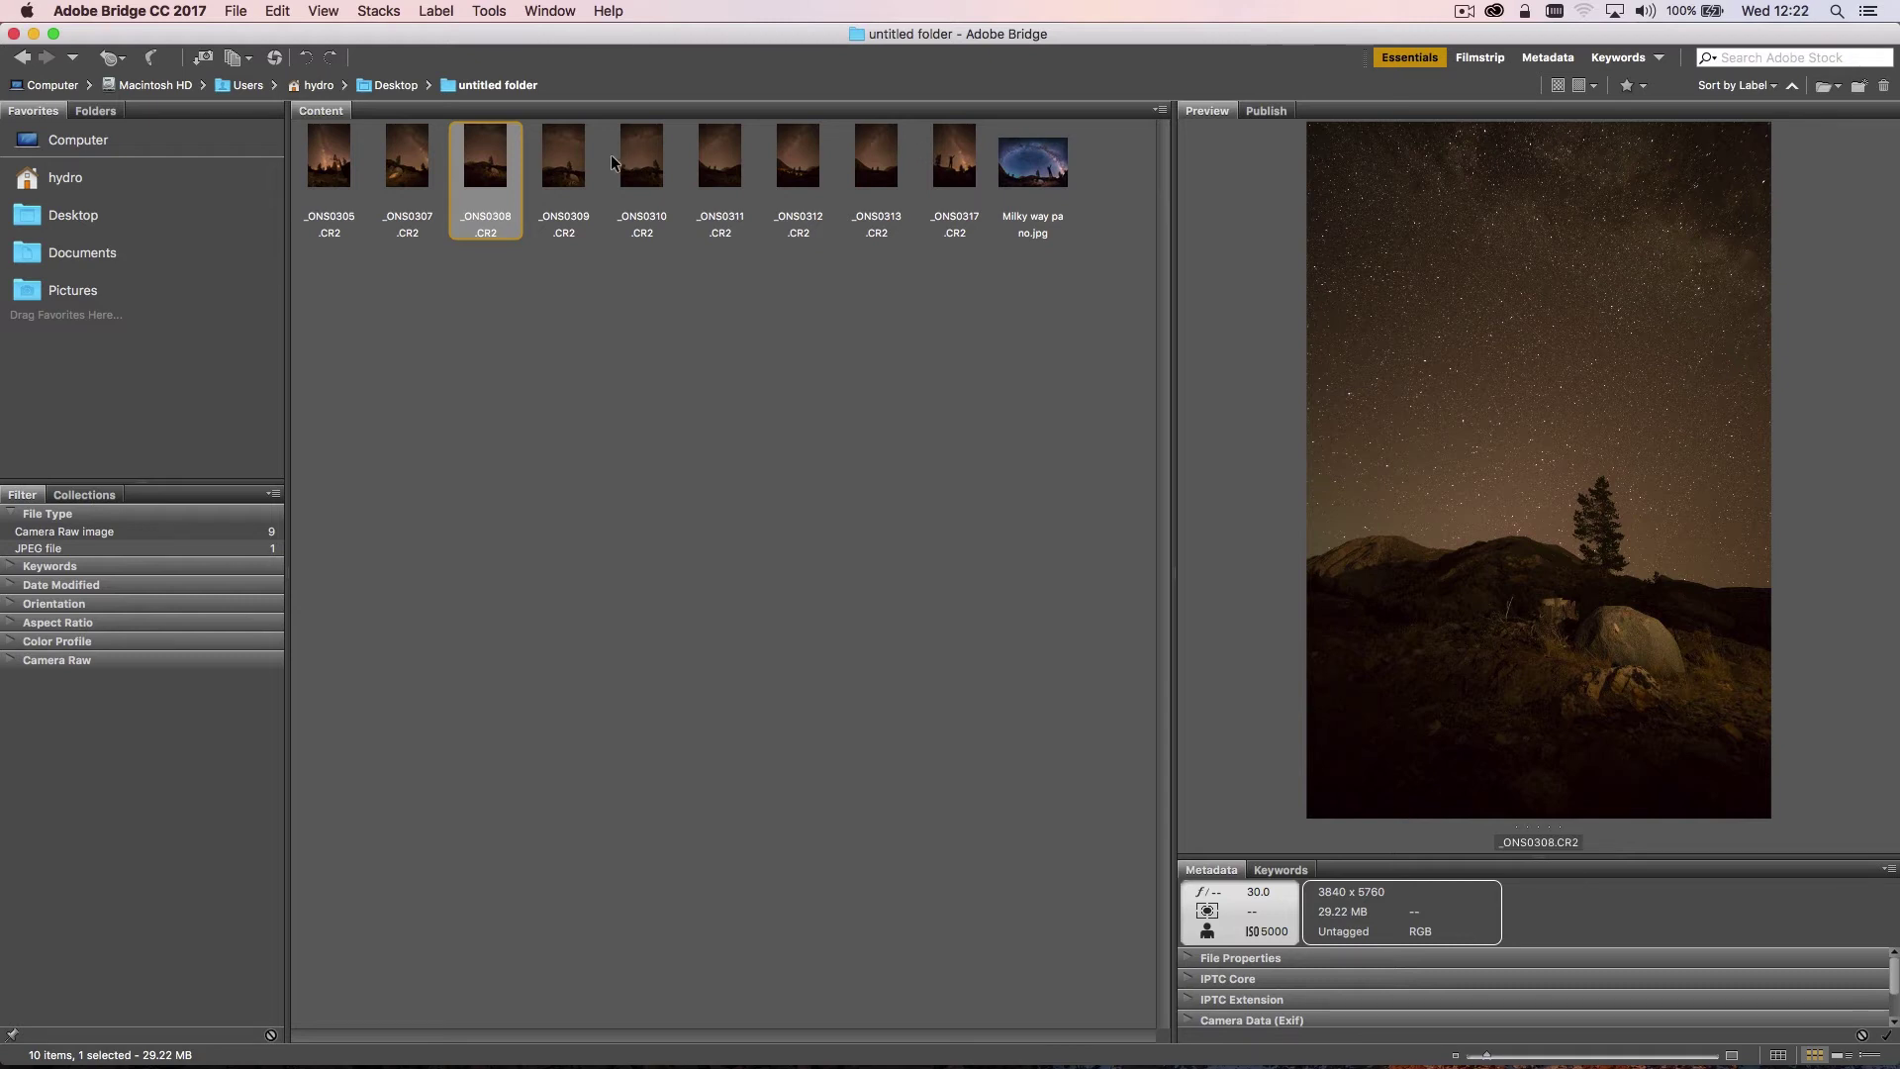
Preview _ONS0309.CR2 and inspect the rocks at its lower centre with the Loupe
{"action": "left_click", "coordinate": [572, 161]}
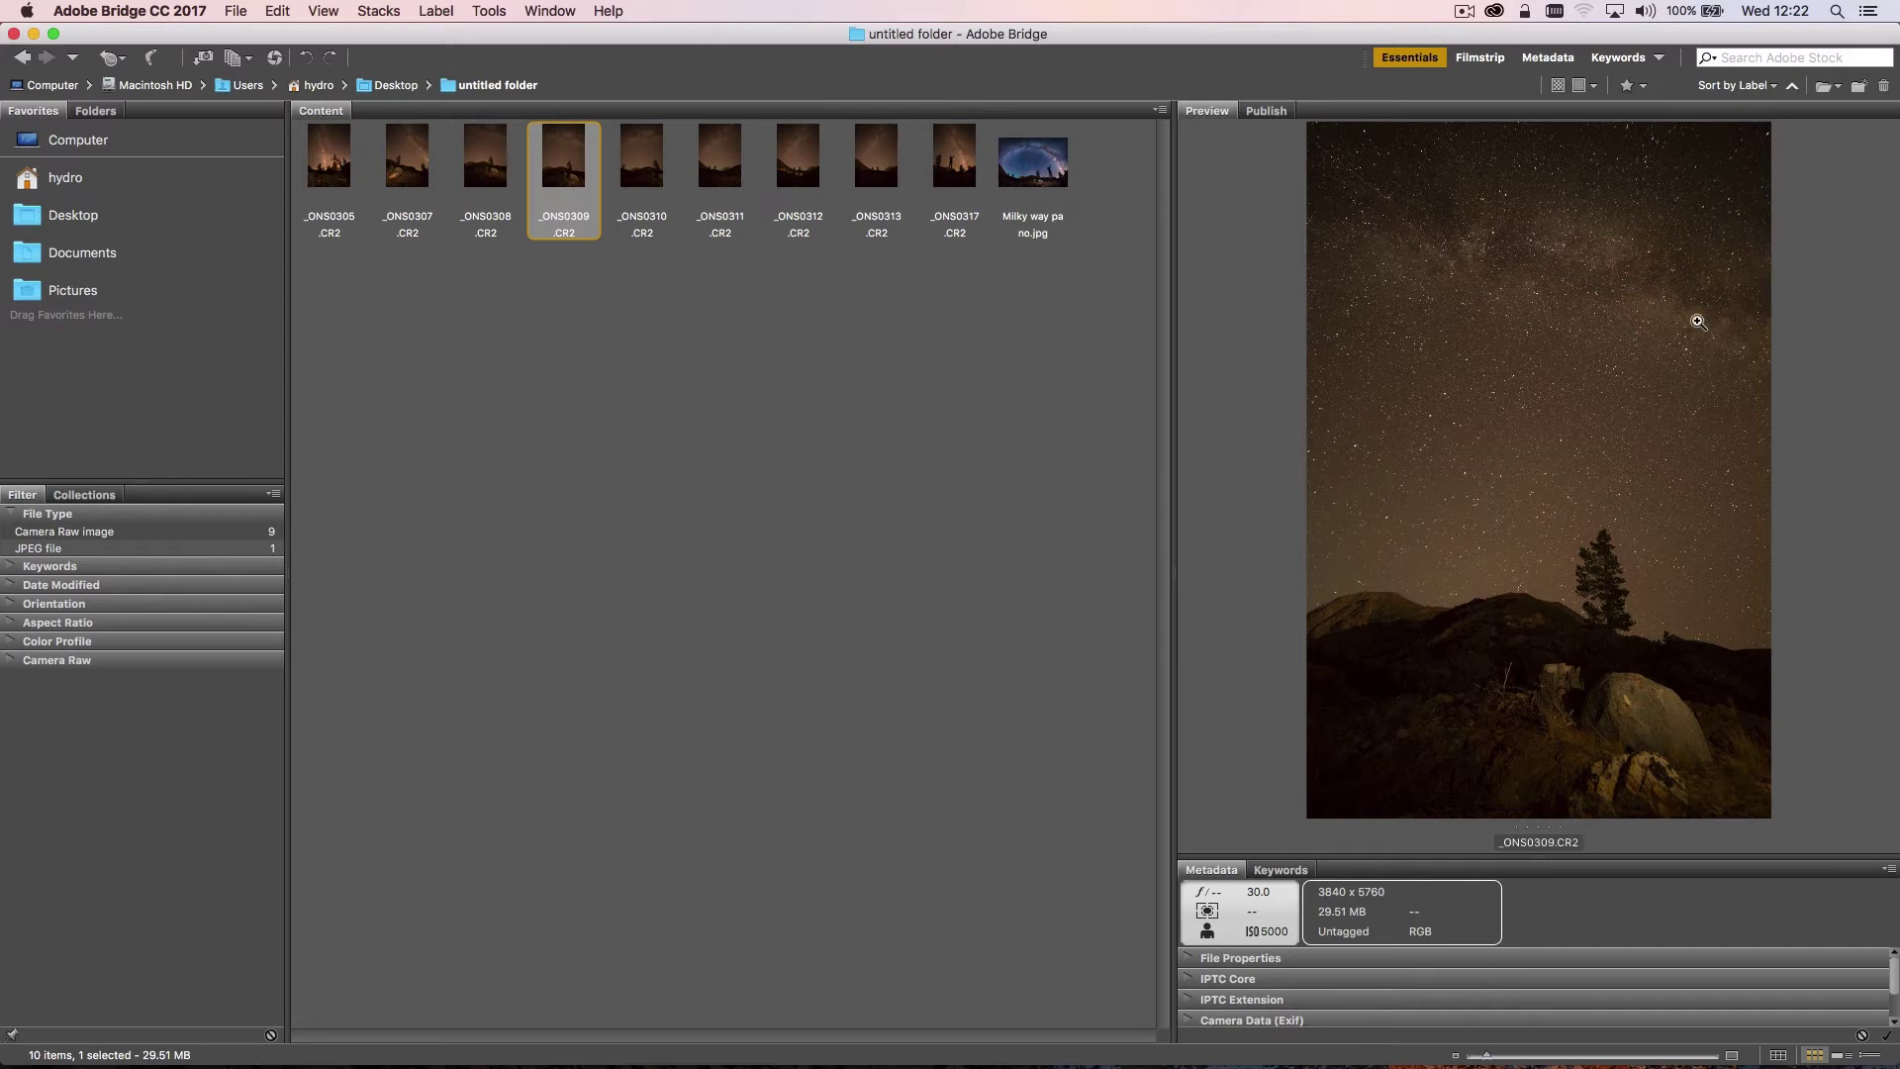
{"action": "left_click", "coordinate": [1541, 619]}
{"action": "left_click", "coordinate": [1490, 720]}
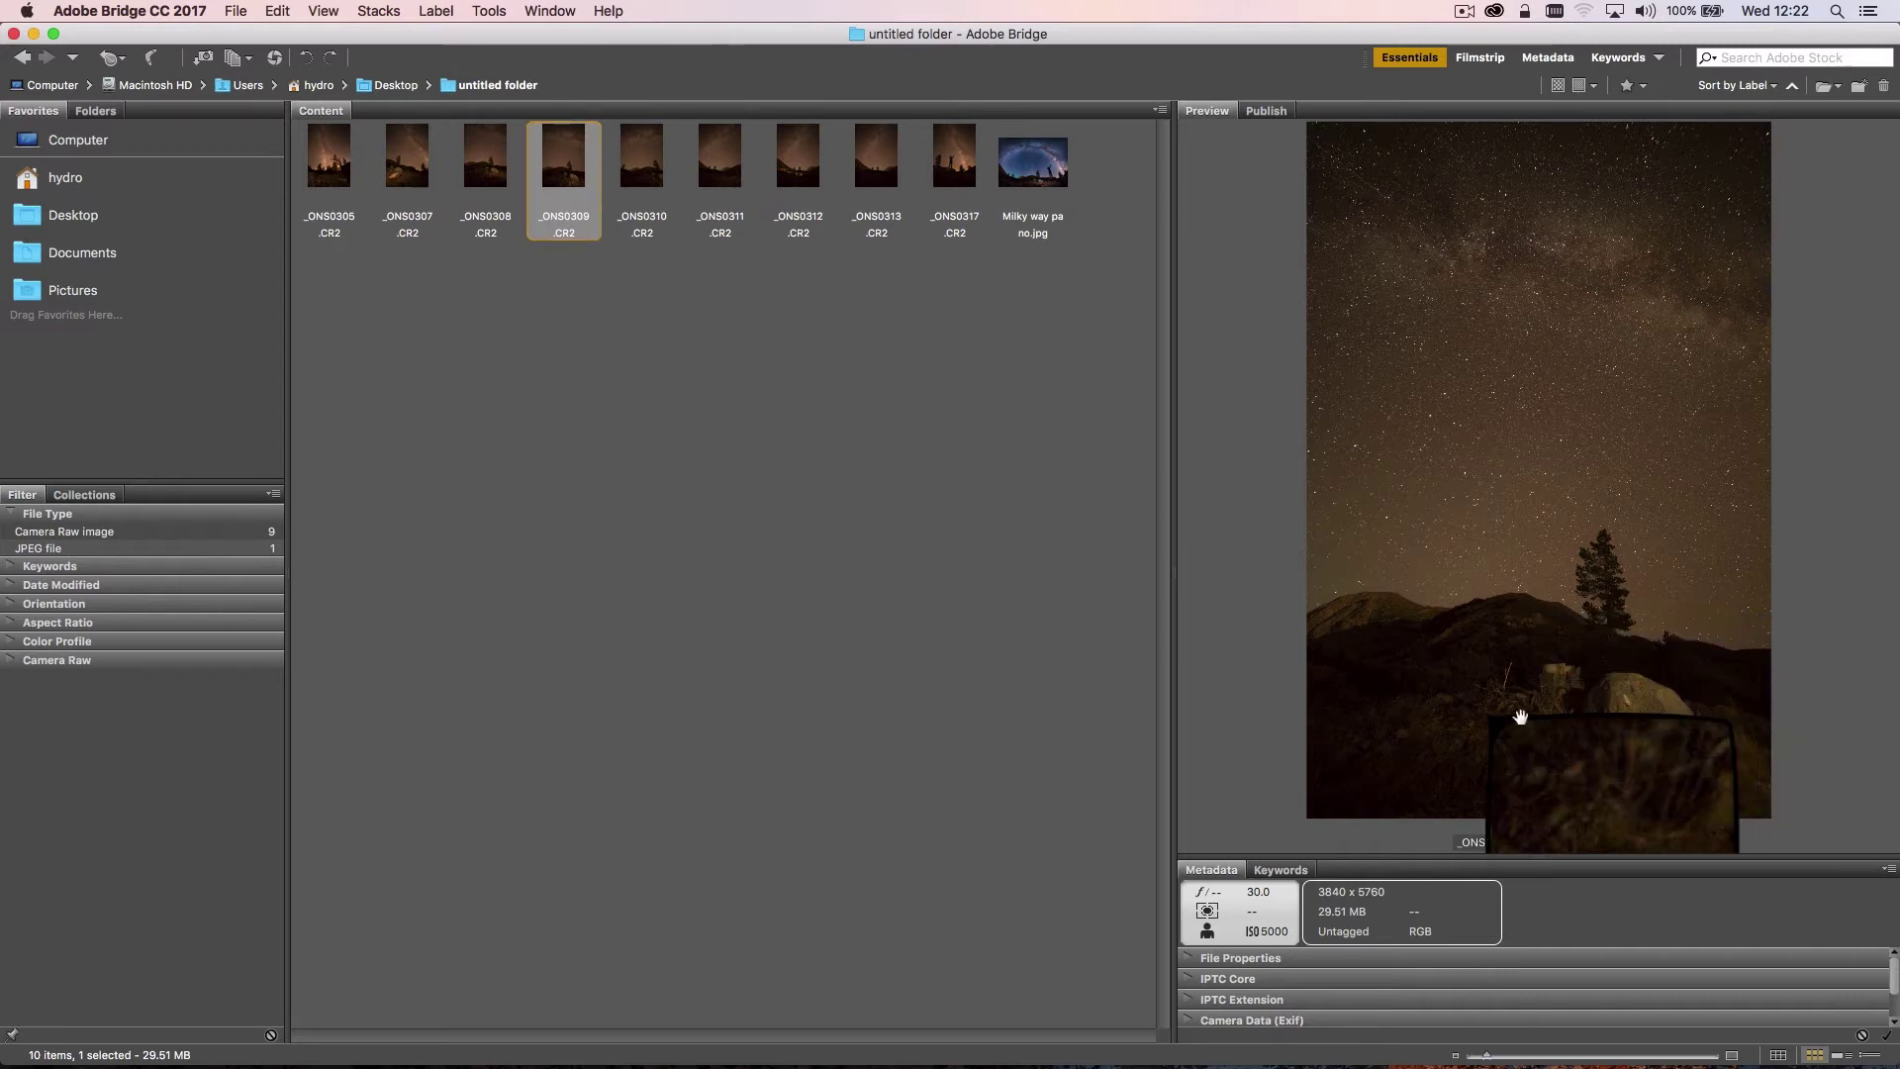
{"action": "left_click", "coordinate": [1499, 727]}
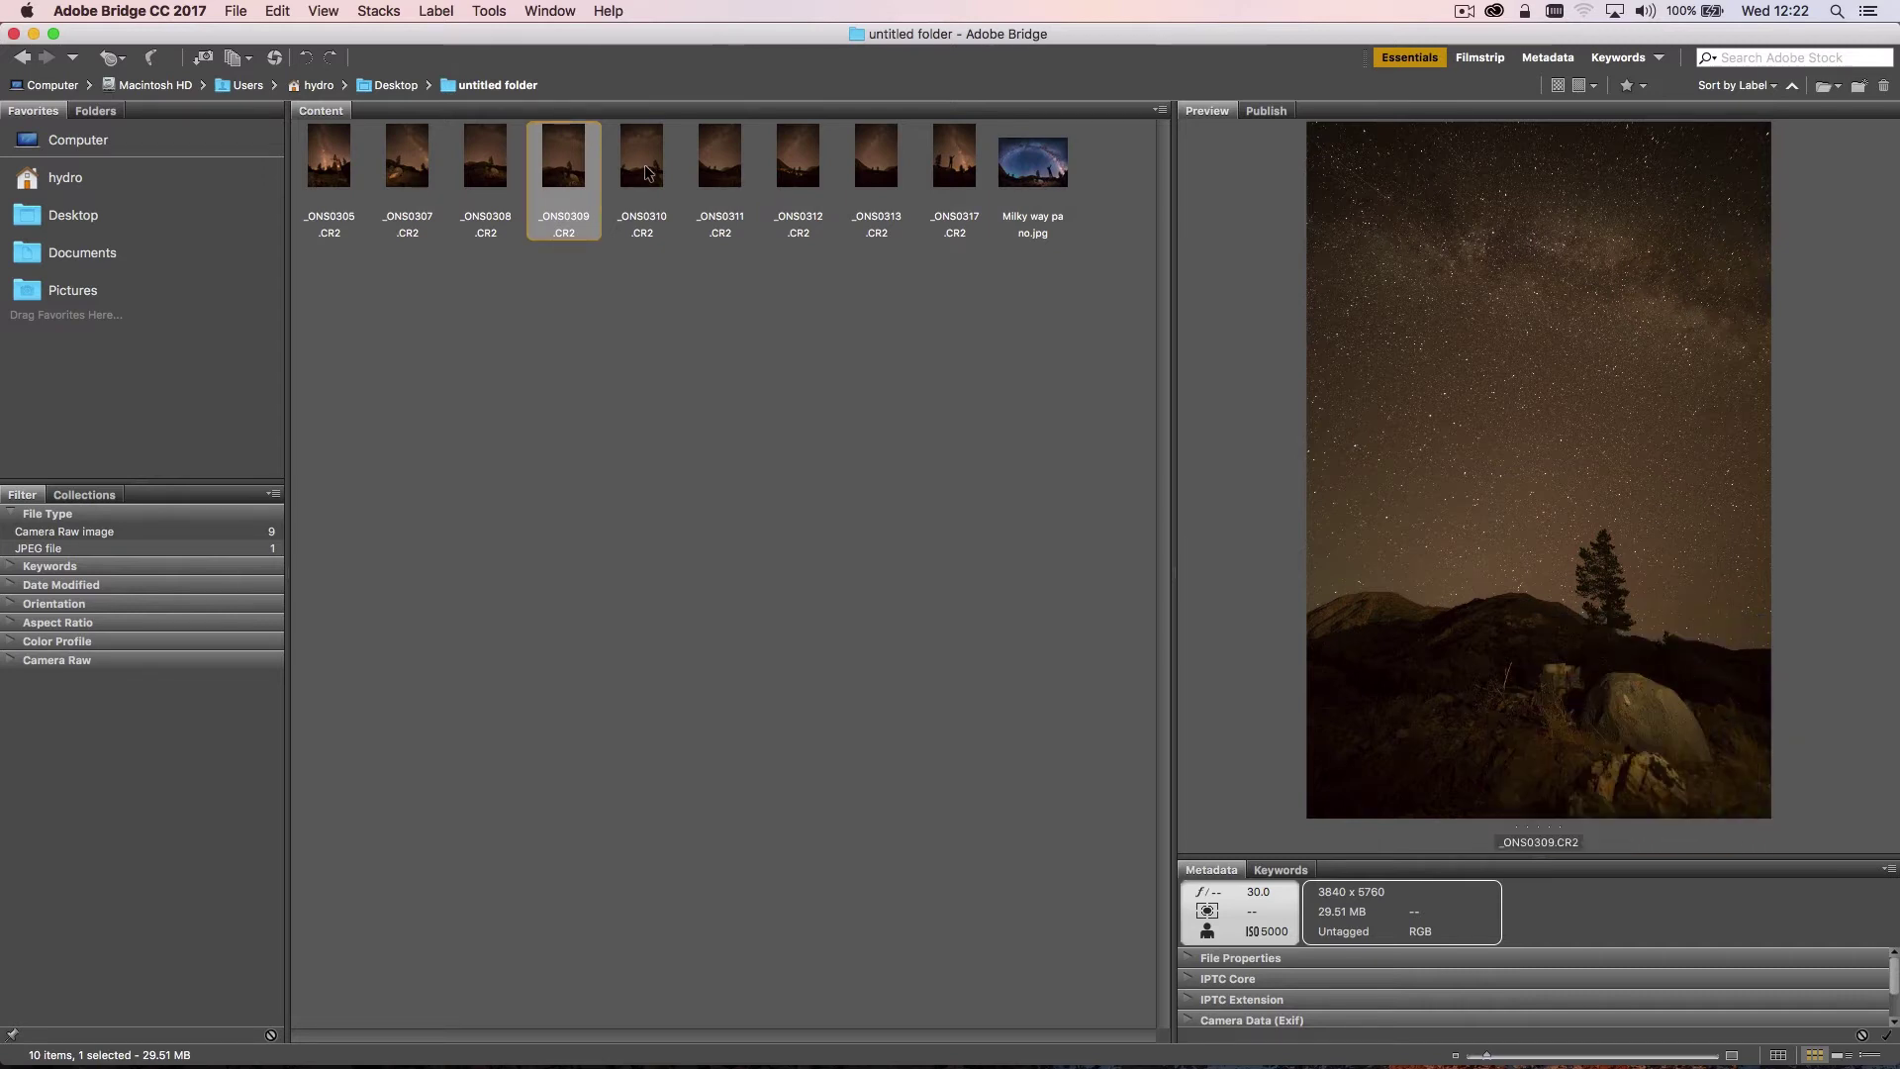
Preview raw frames _ONS0310, _ONS0311, _ONS0312 and _ONS0313 in turn
{"action": "left_click", "coordinate": [648, 175]}
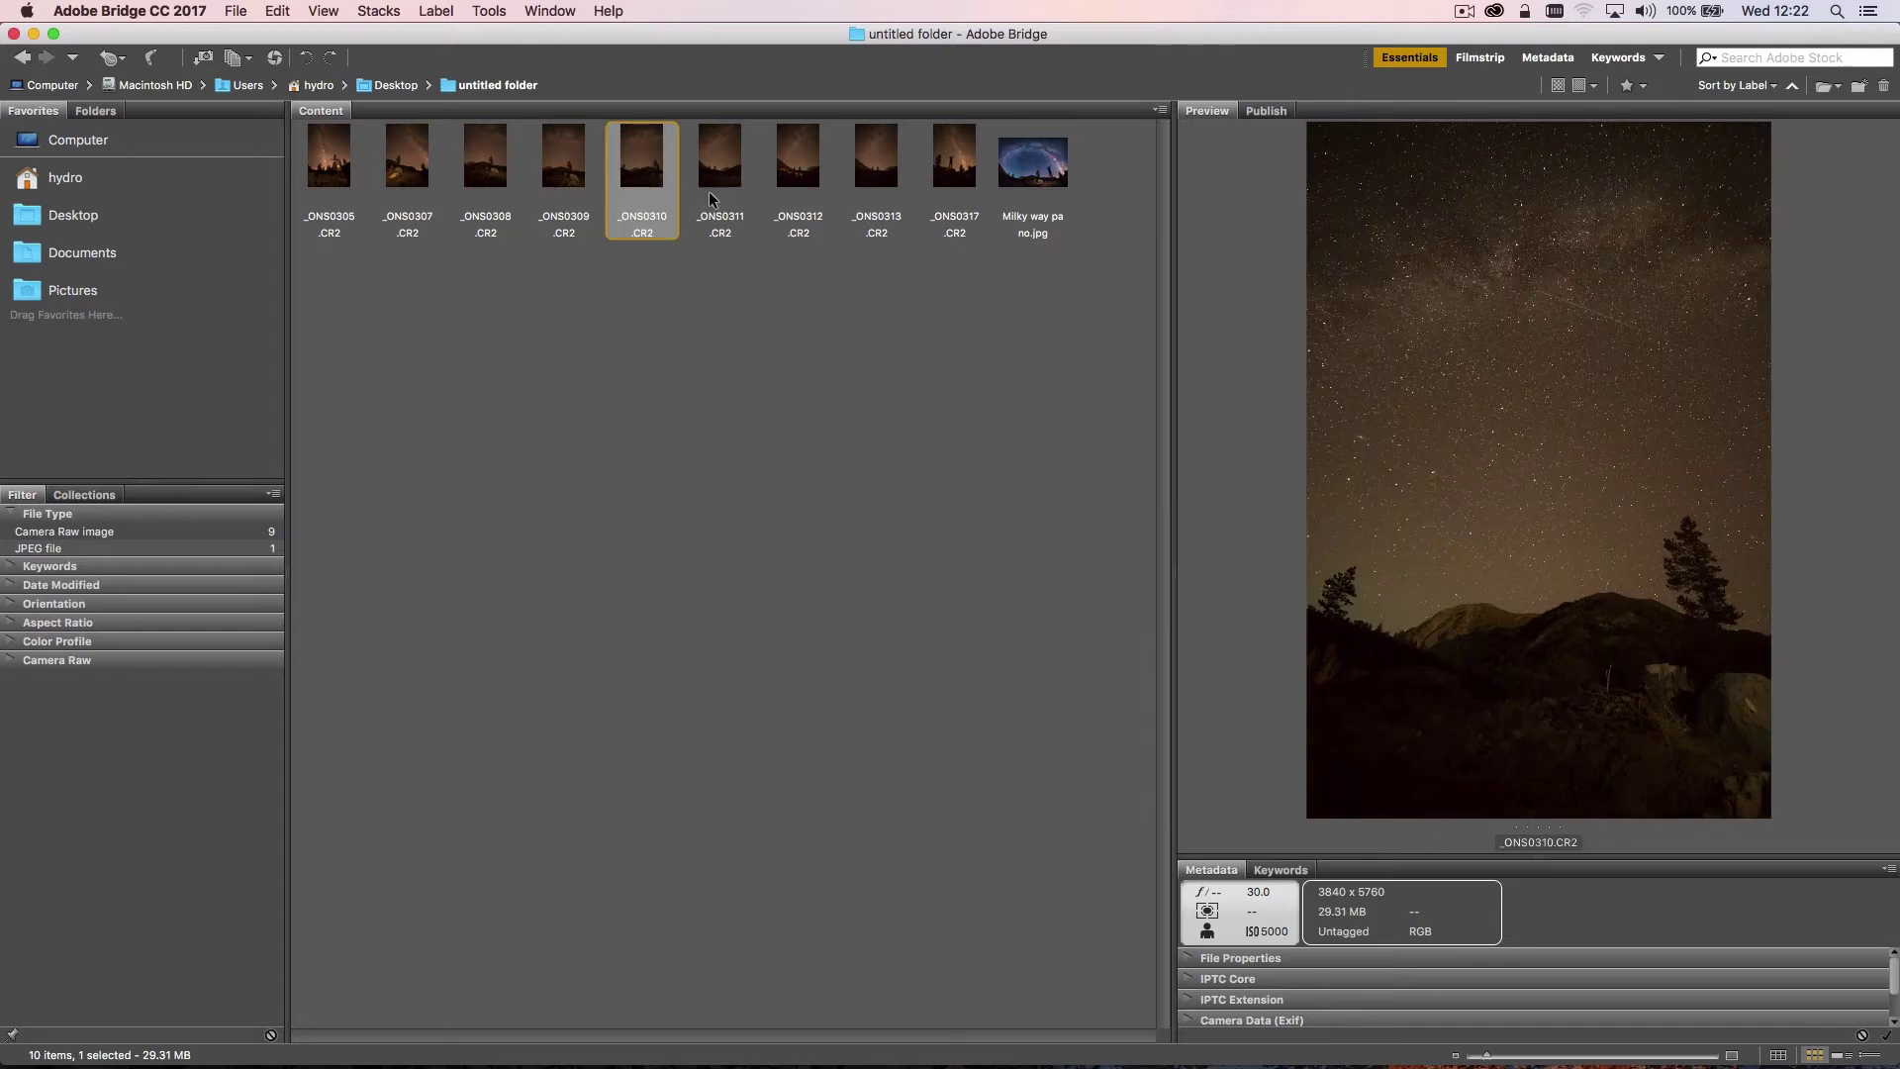
{"action": "left_click", "coordinate": [721, 179]}
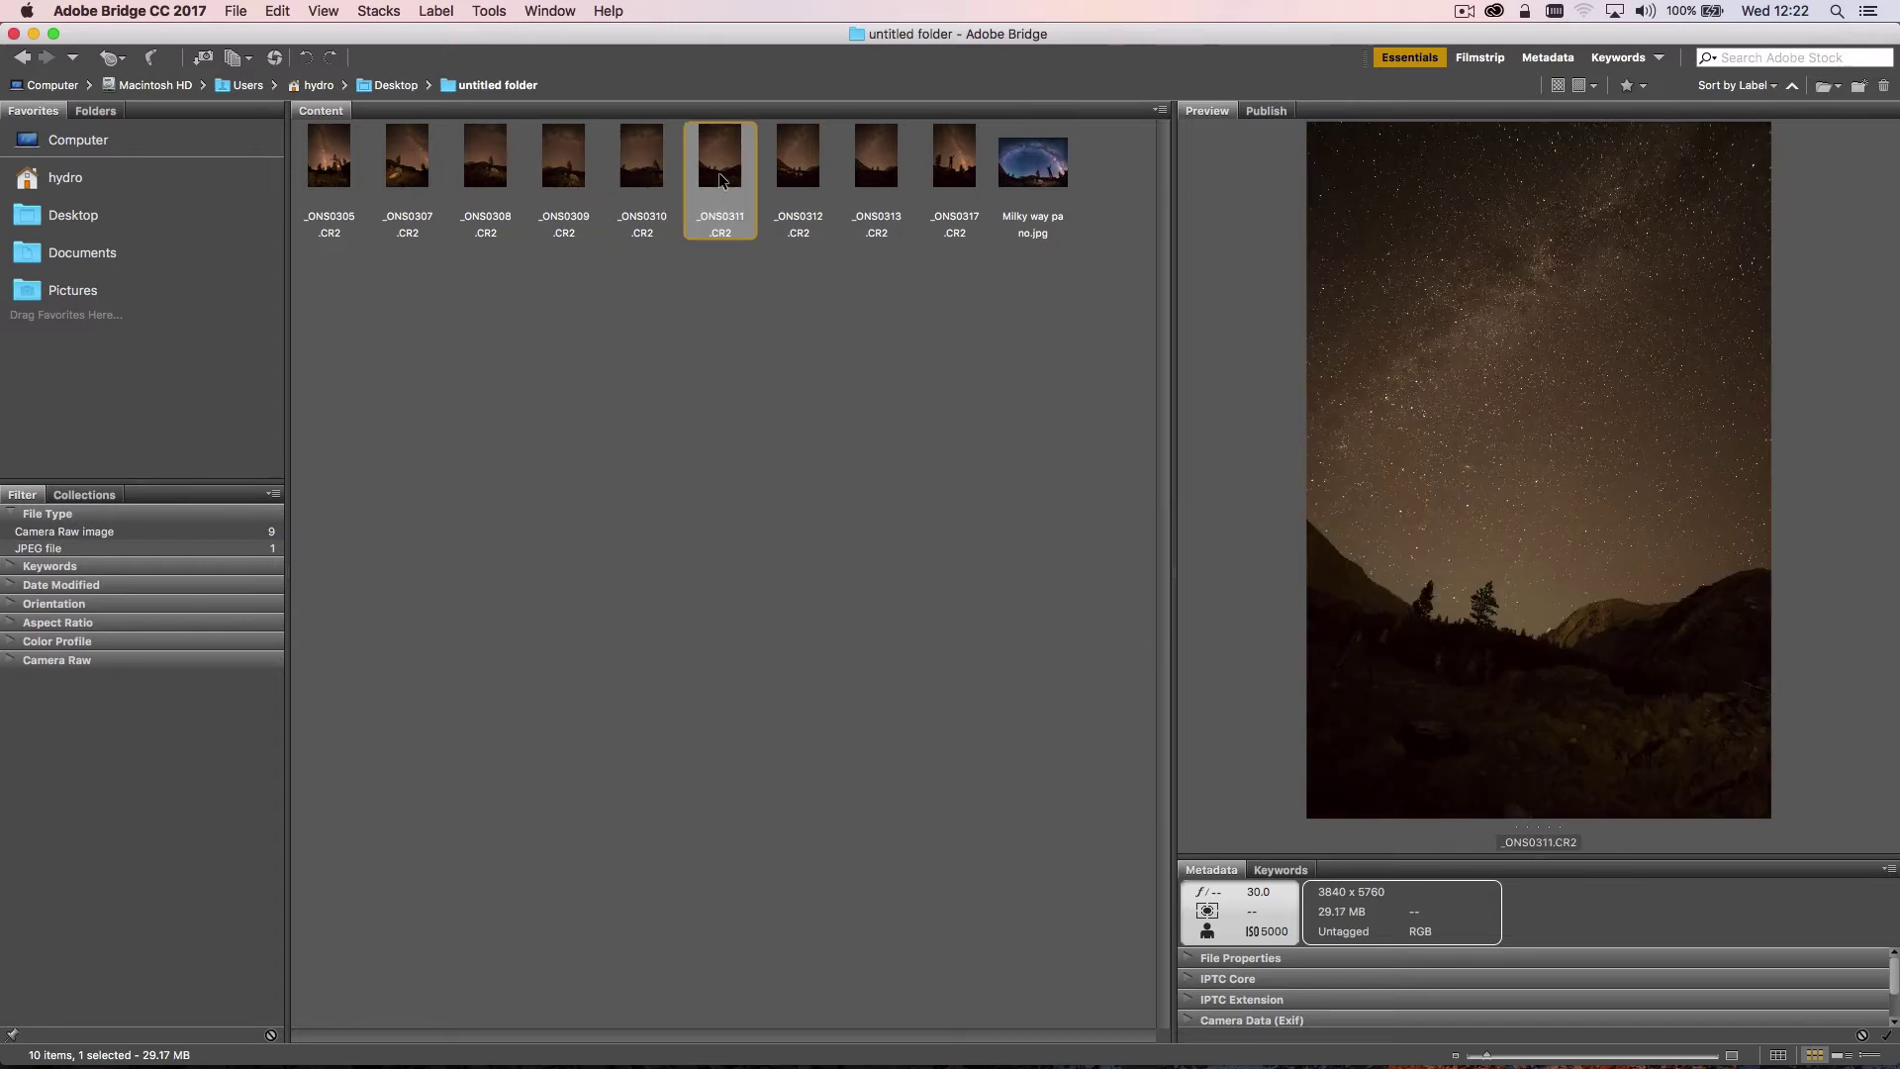
{"action": "left_click", "coordinate": [799, 181]}
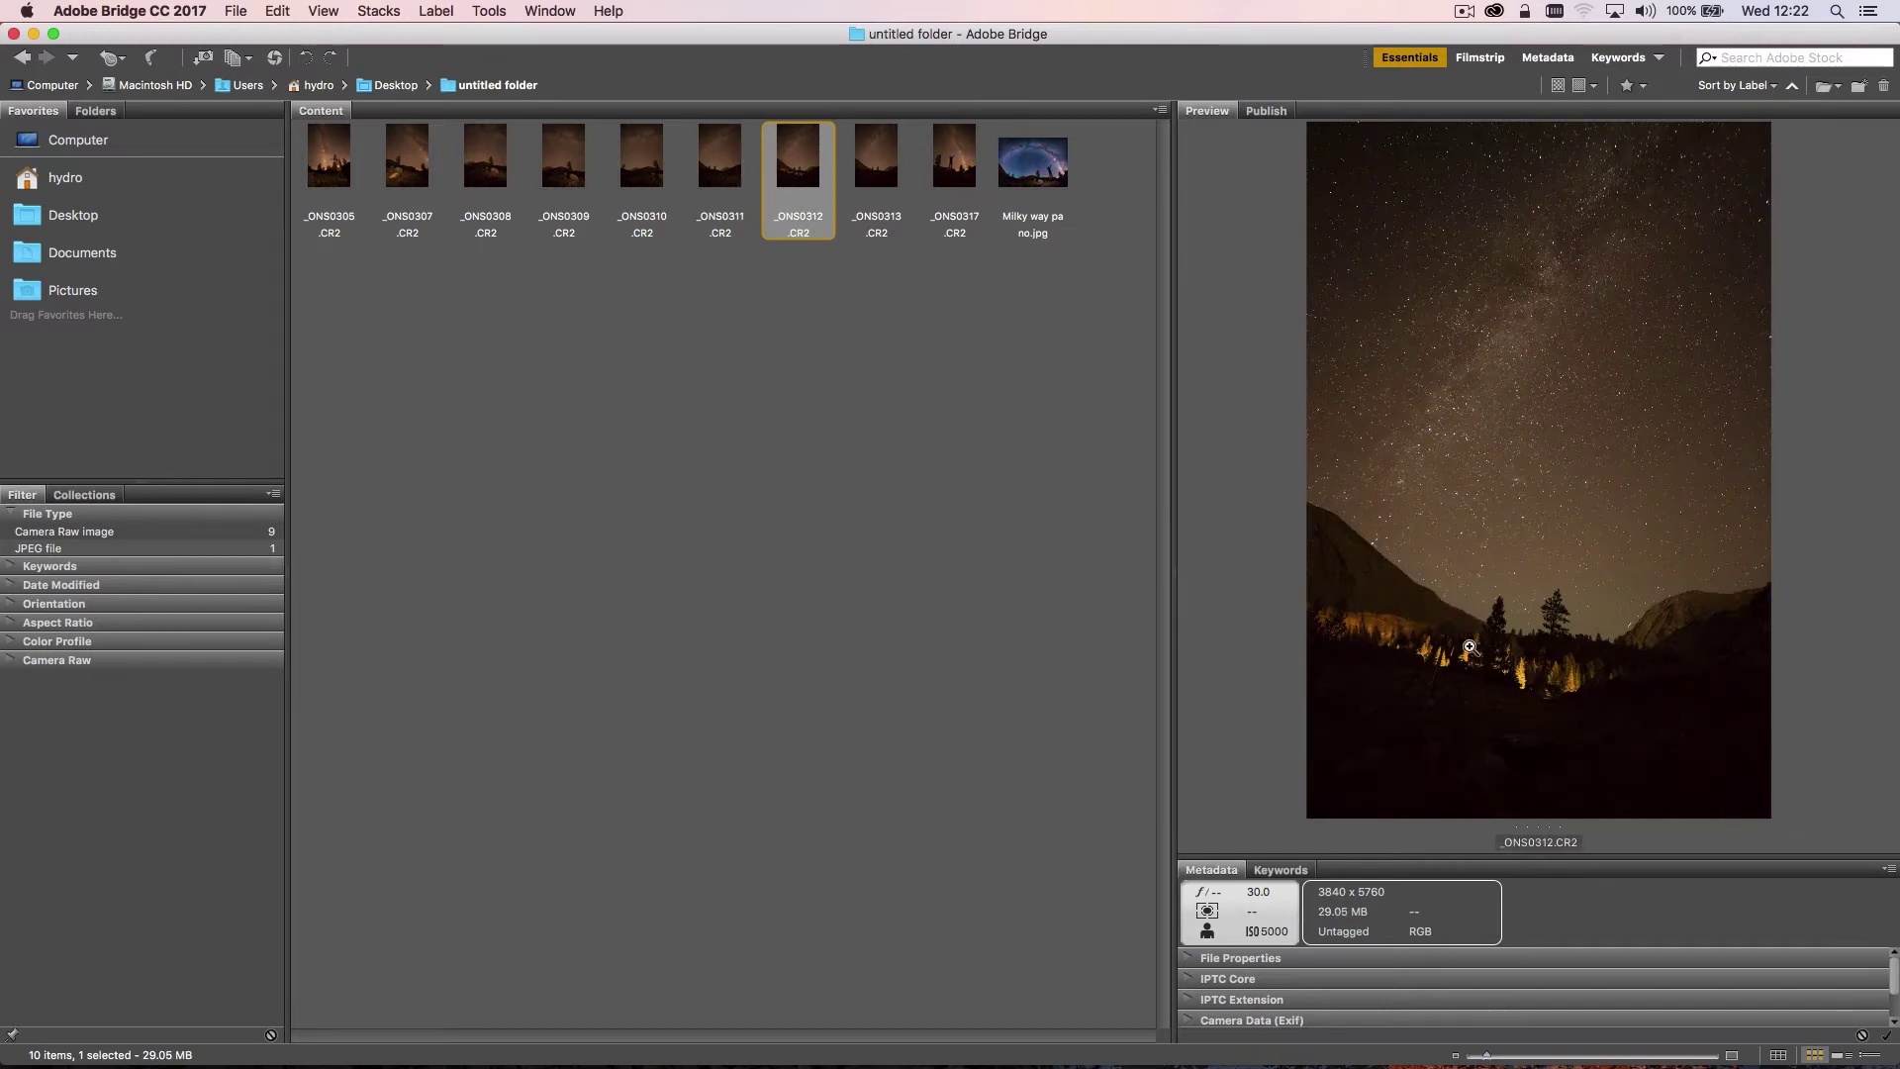
{"action": "left_click", "coordinate": [888, 179]}
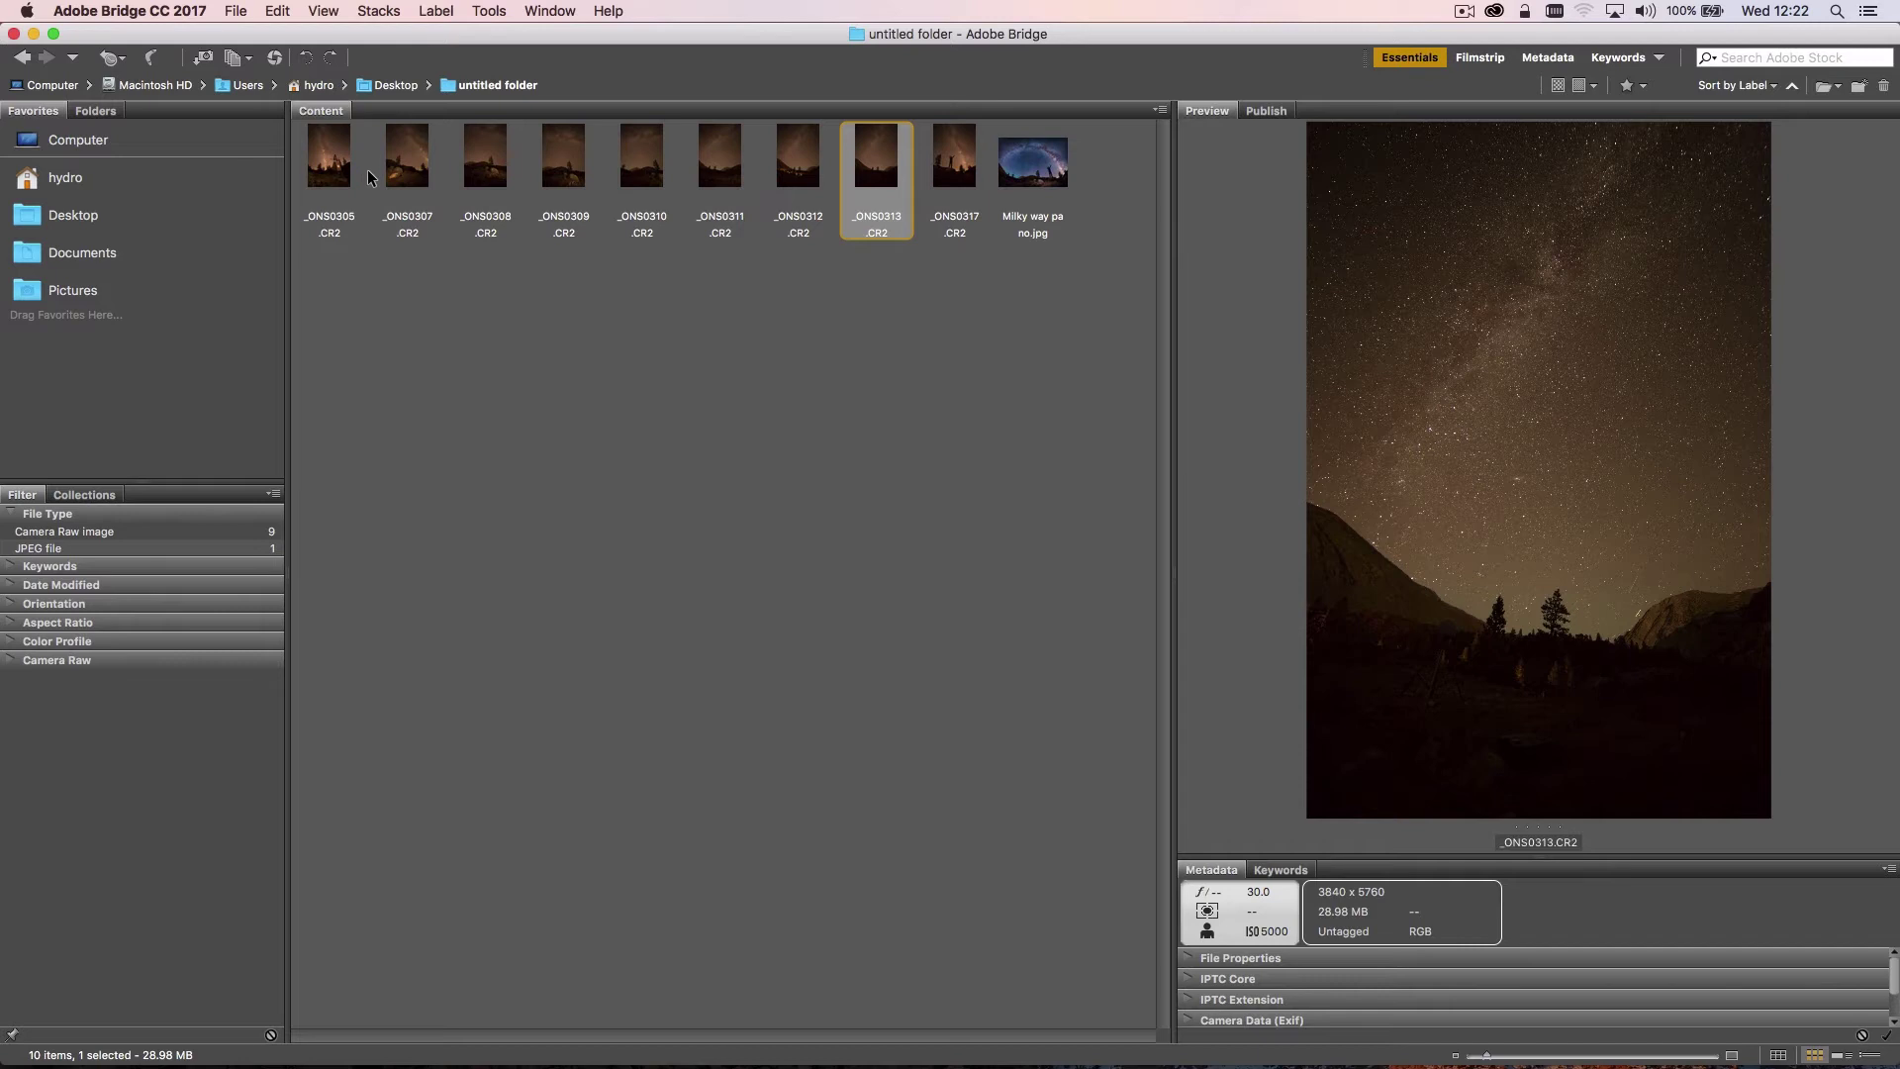
Step through _ONS0305 to _ONS0317 again, then return to the first thumbnail
{"action": "left_click", "coordinate": [336, 181]}
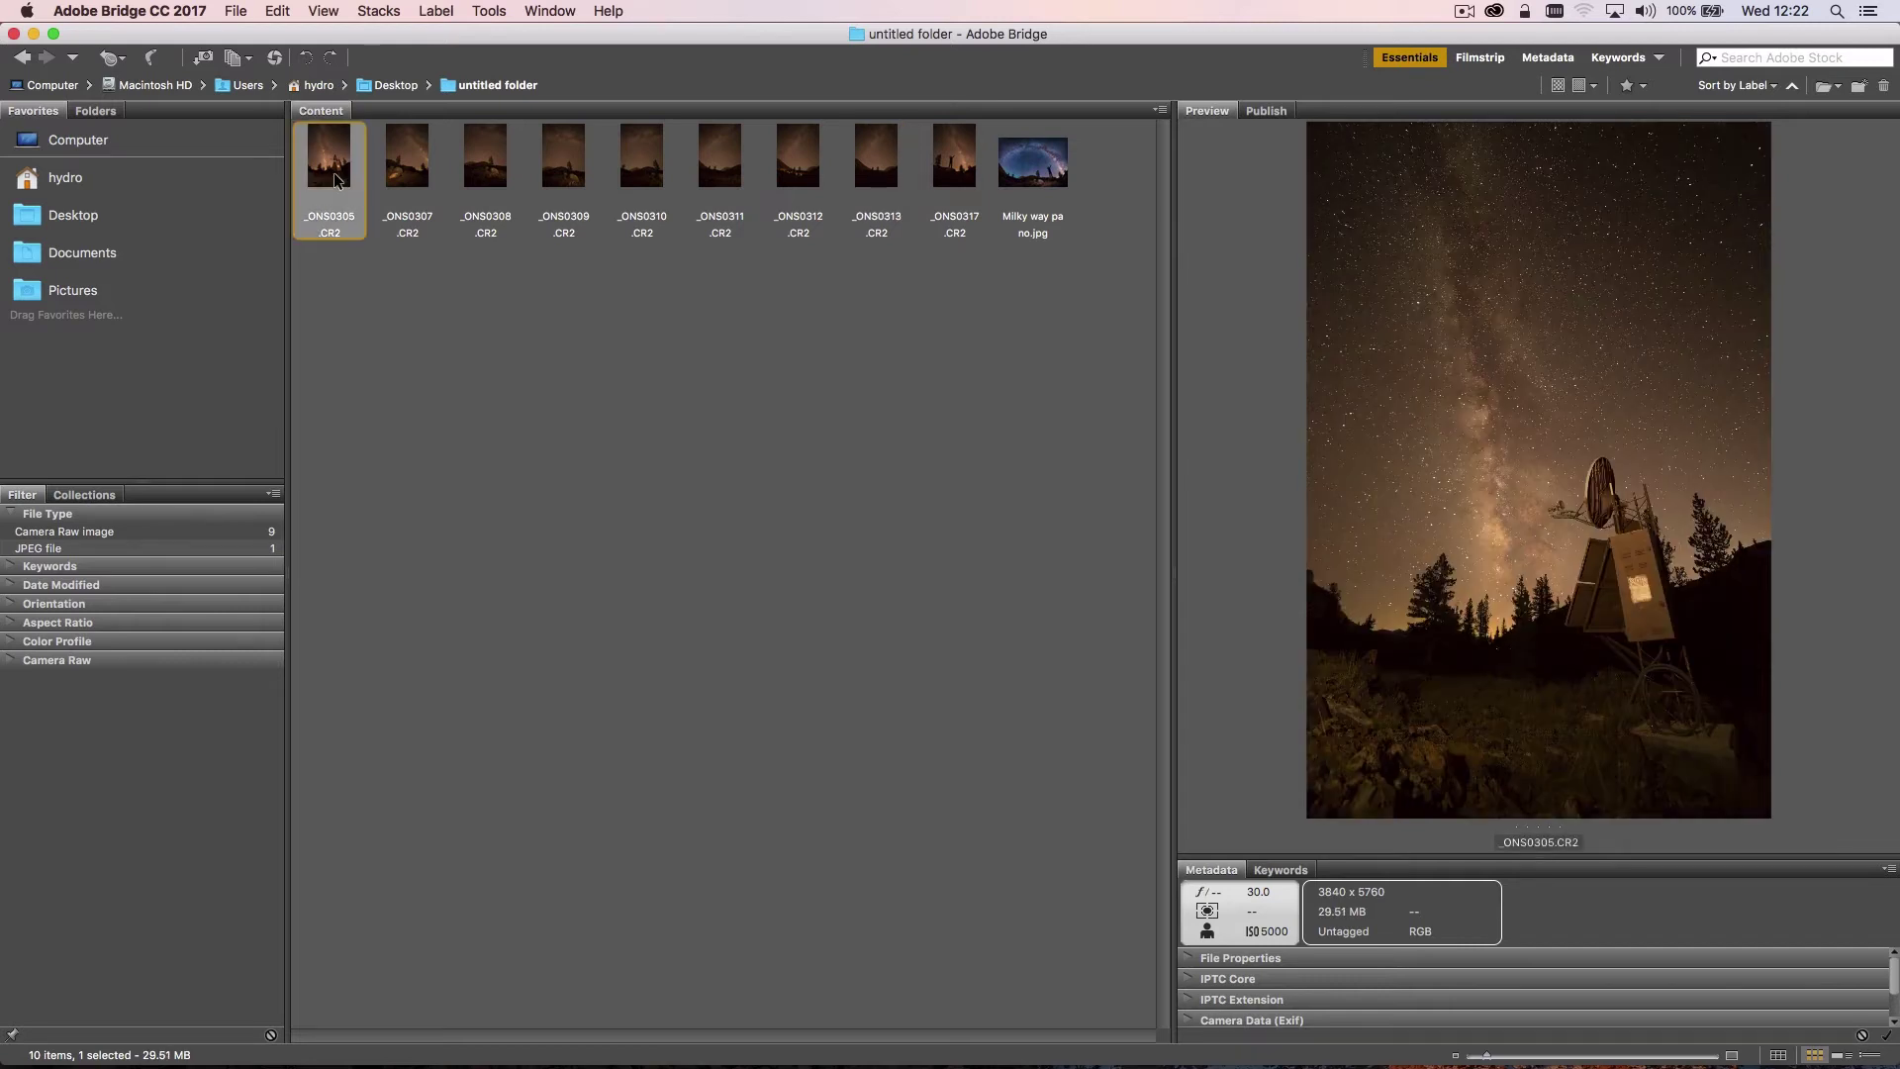
{"action": "left_click", "coordinate": [407, 176]}
{"action": "left_click", "coordinate": [488, 186]}
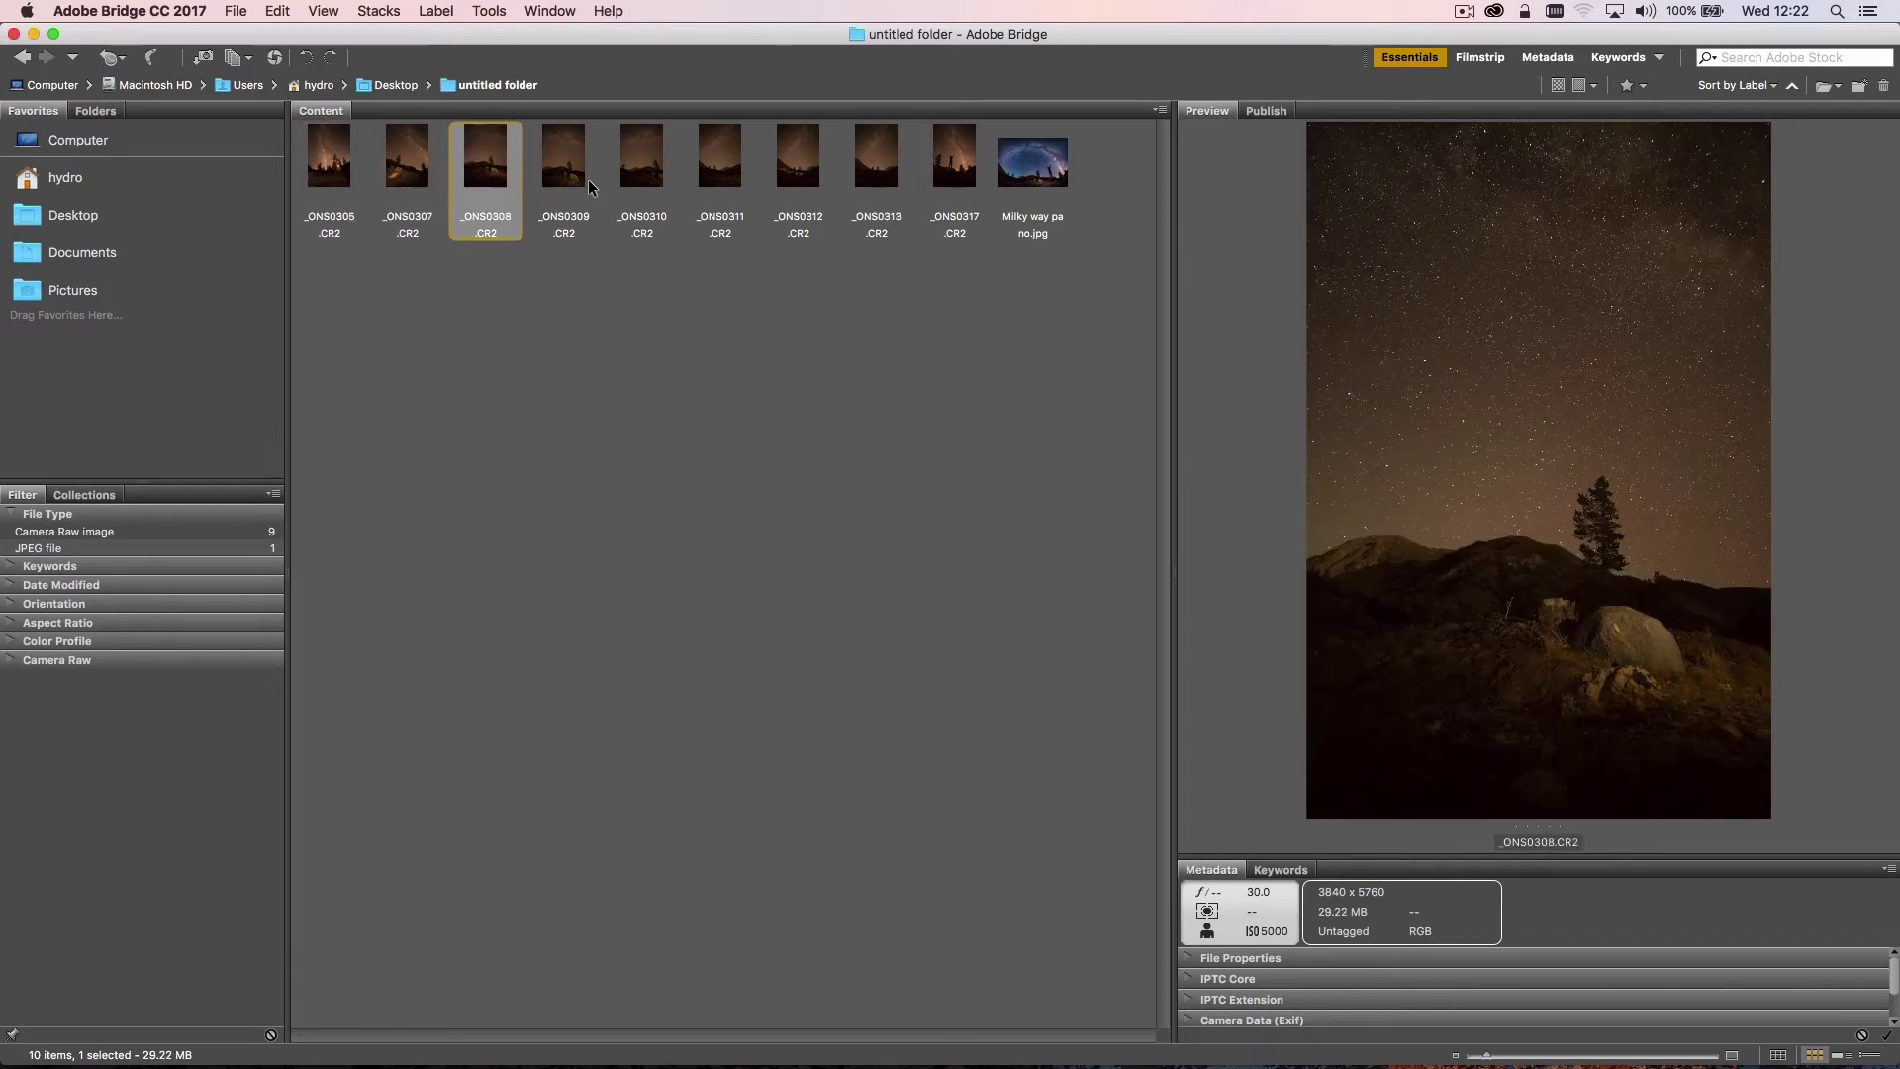
{"action": "left_click", "coordinate": [568, 176]}
{"action": "left_click", "coordinate": [648, 192]}
{"action": "left_click", "coordinate": [709, 184]}
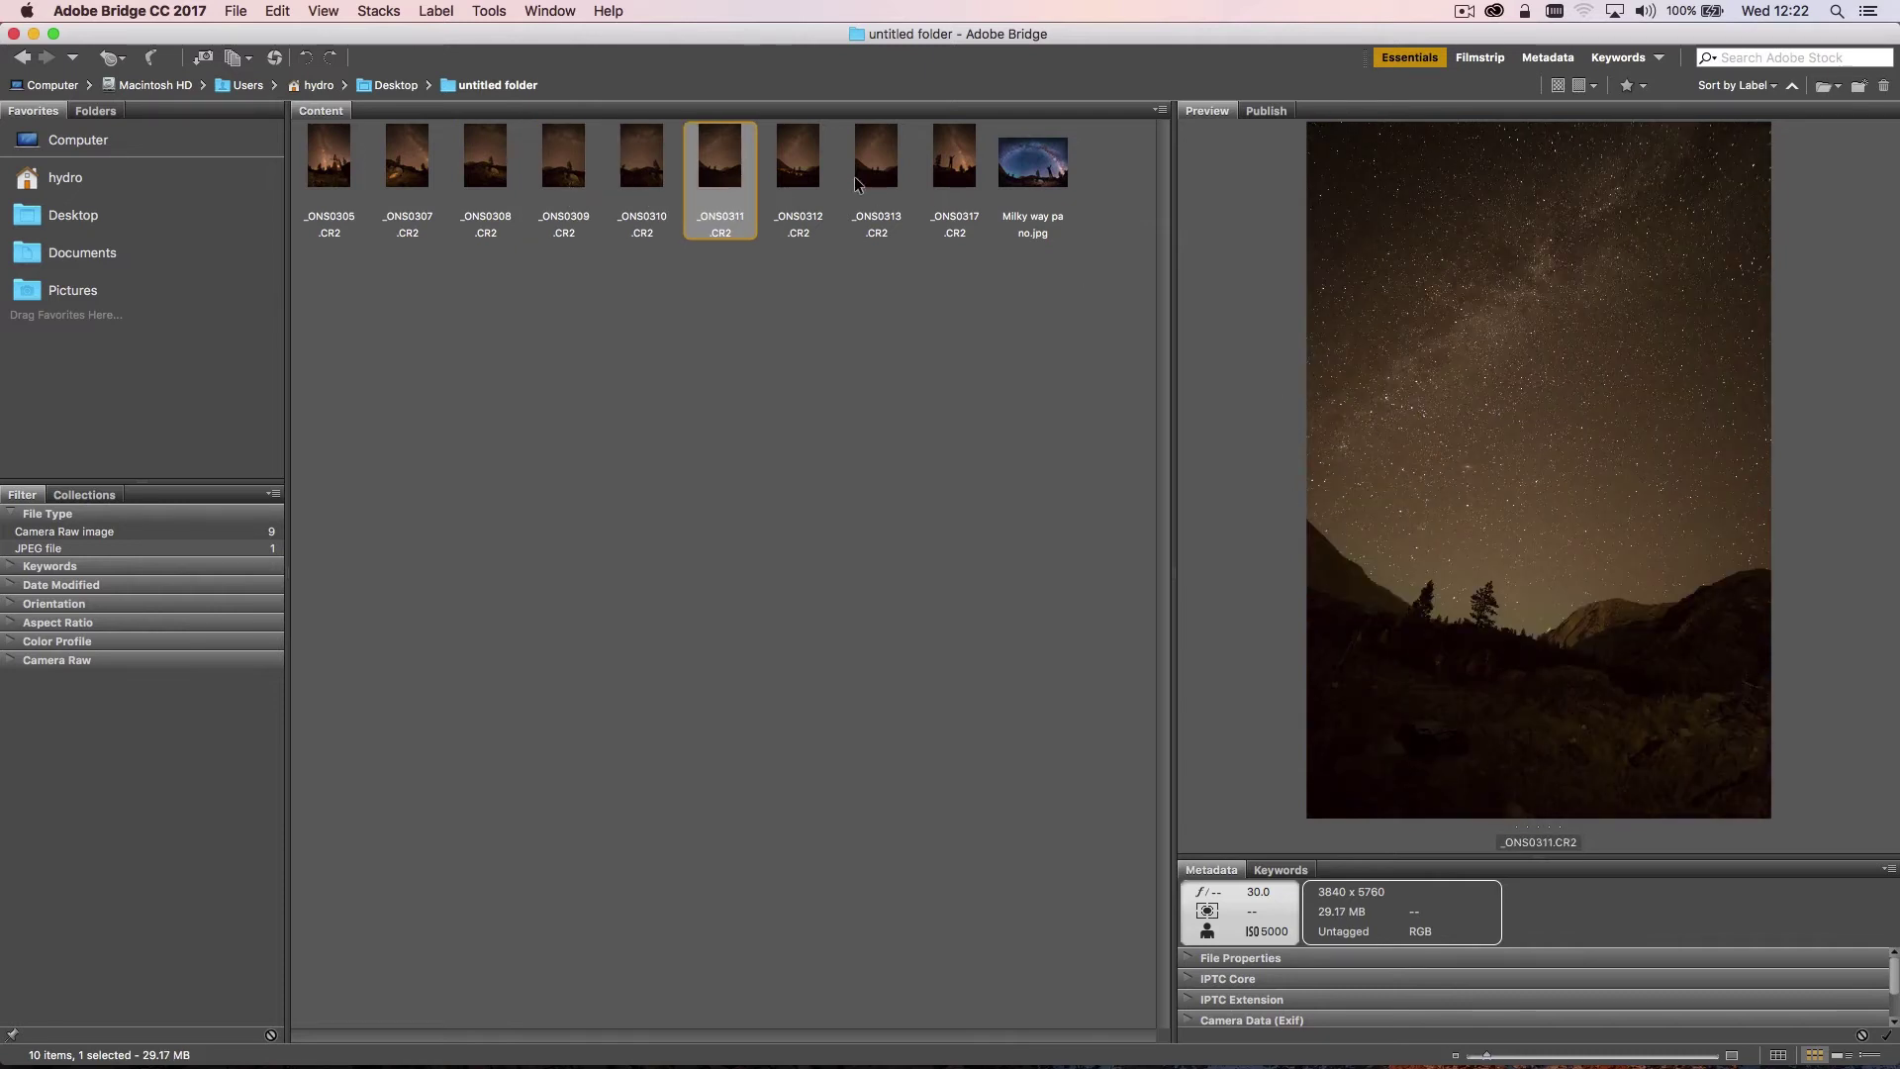
{"action": "left_click", "coordinate": [883, 184]}
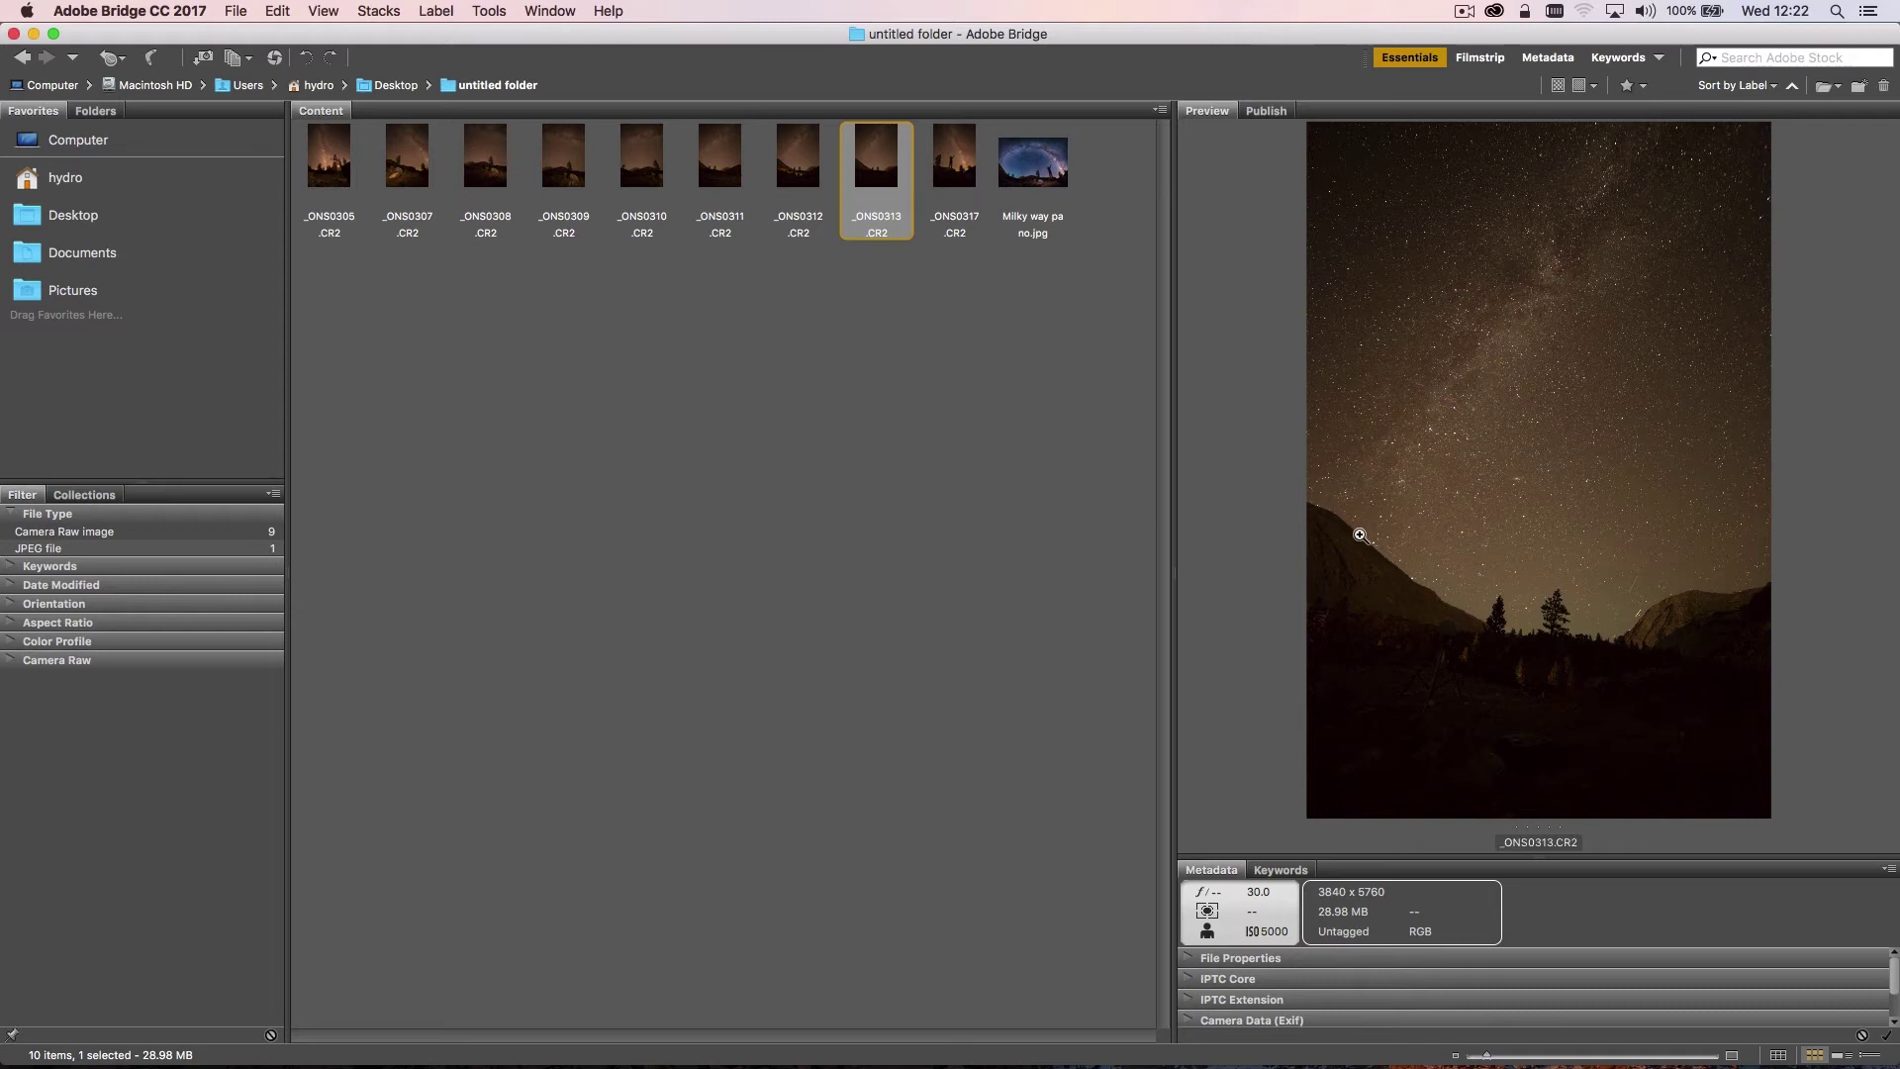
{"action": "left_click", "coordinate": [964, 180]}
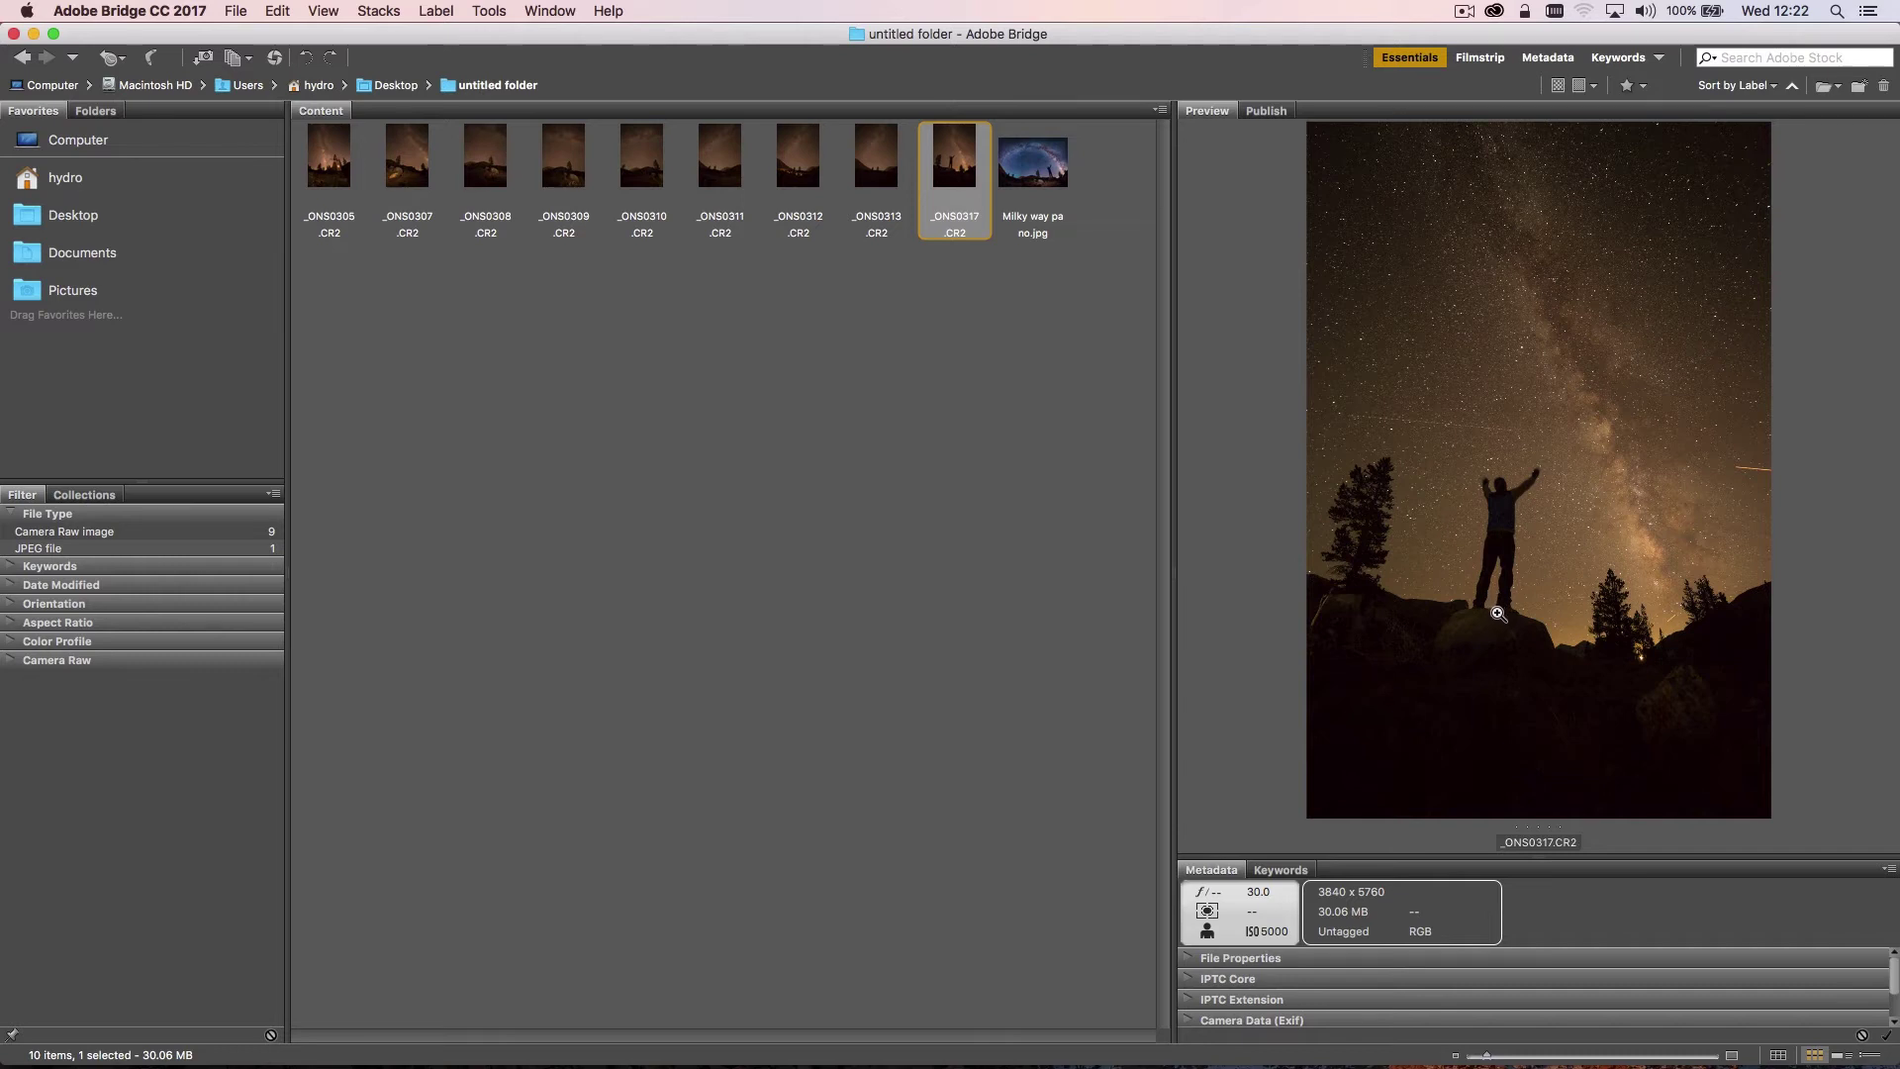
{"action": "left_click", "coordinate": [337, 168]}
Select _ONS0307–_ONS0311, _ONS0313 and _ONS0317, excluding _ONS0312, and right-click the selection
{"action": "left_click", "coordinate": [409, 176]}
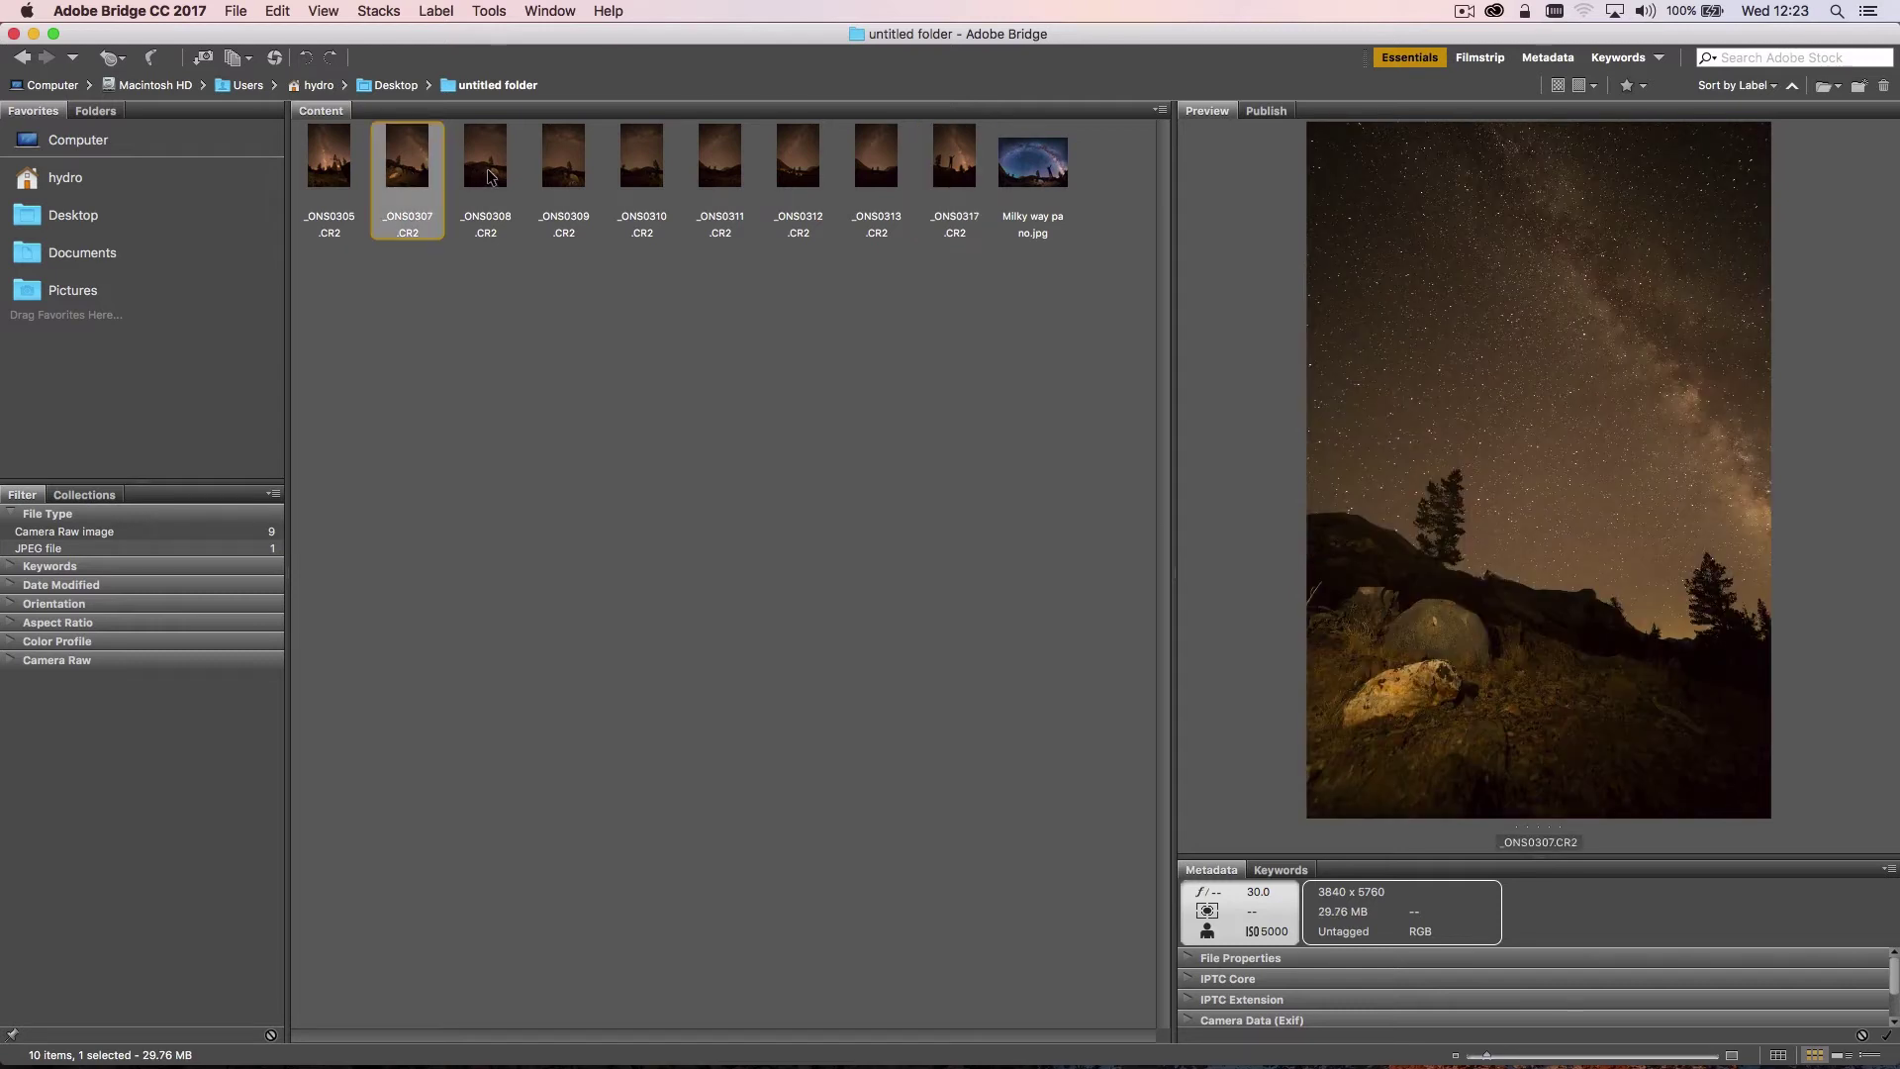
{"action": "left_click", "coordinate": [489, 176], "text": "super"}
{"action": "left_click", "coordinate": [561, 172], "text": "super"}
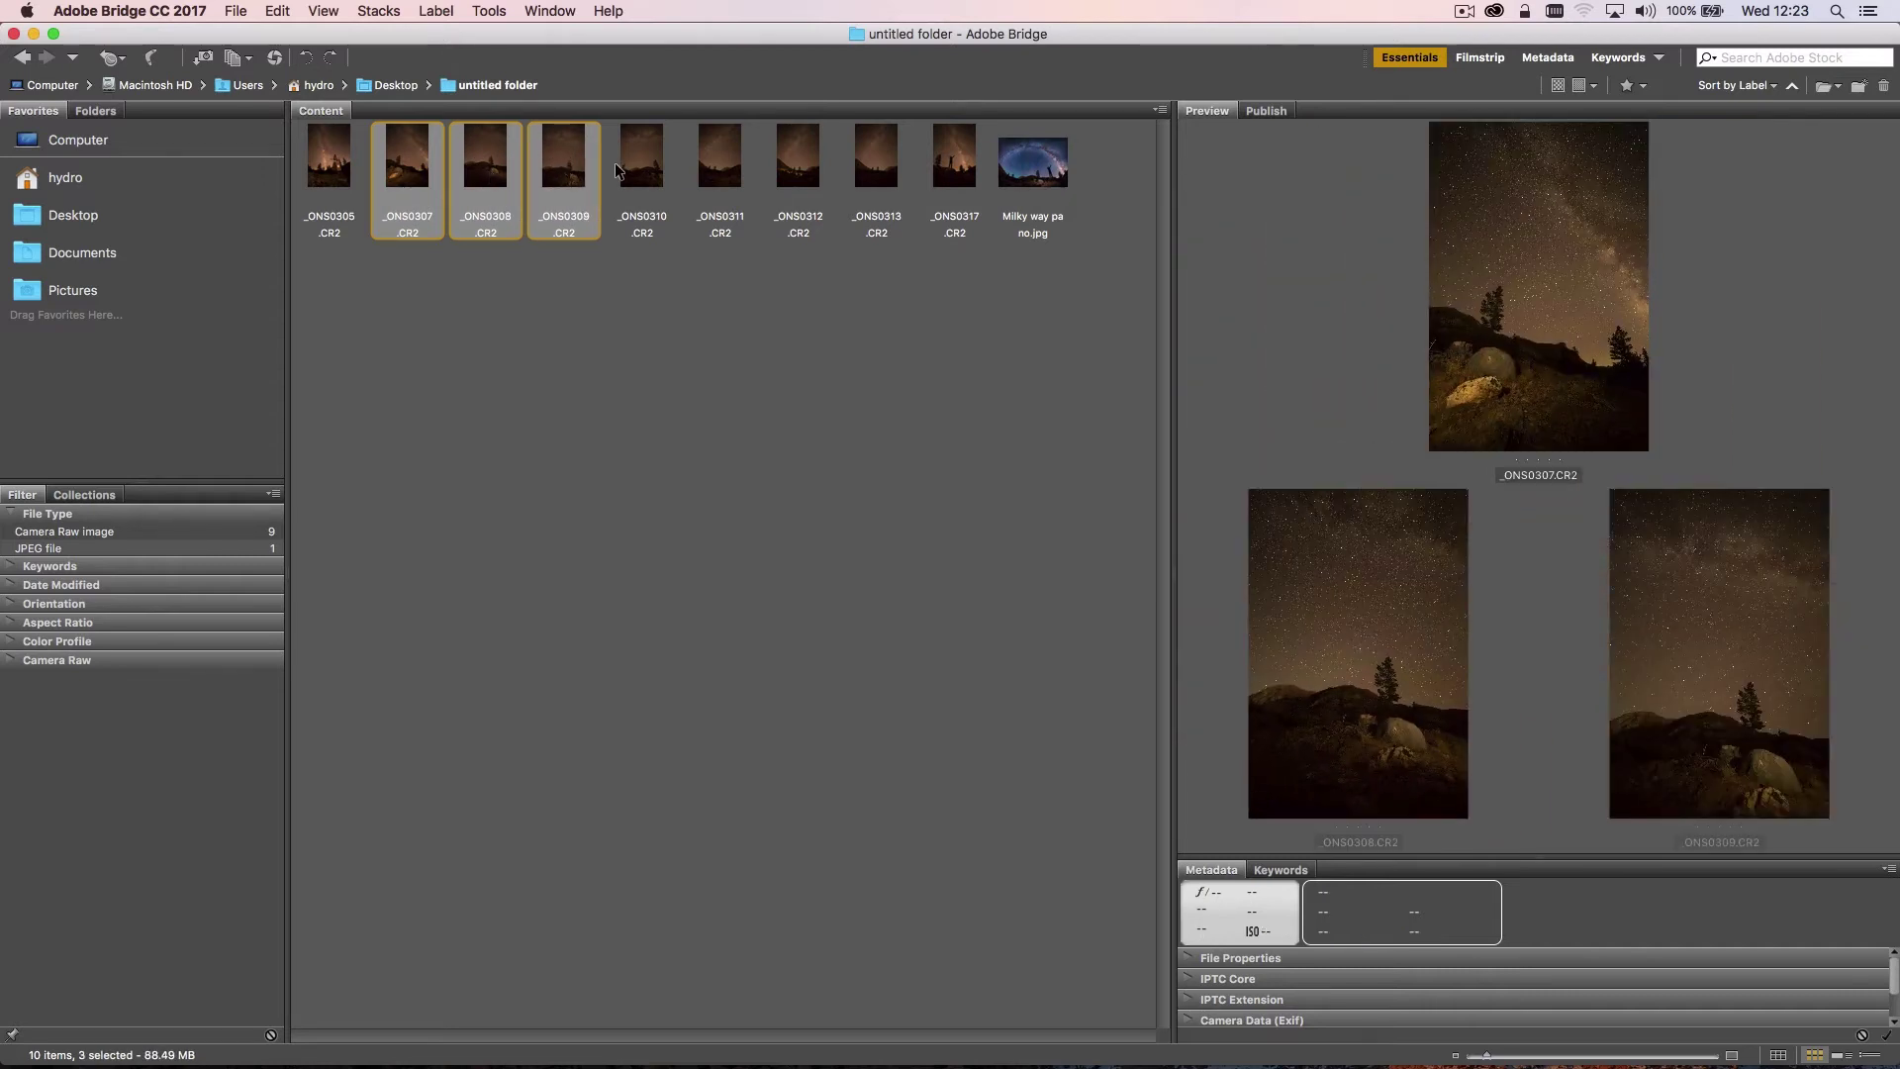
{"action": "left_click", "coordinate": [630, 170], "text": "super"}
{"action": "left_click", "coordinate": [724, 176], "text": "super"}
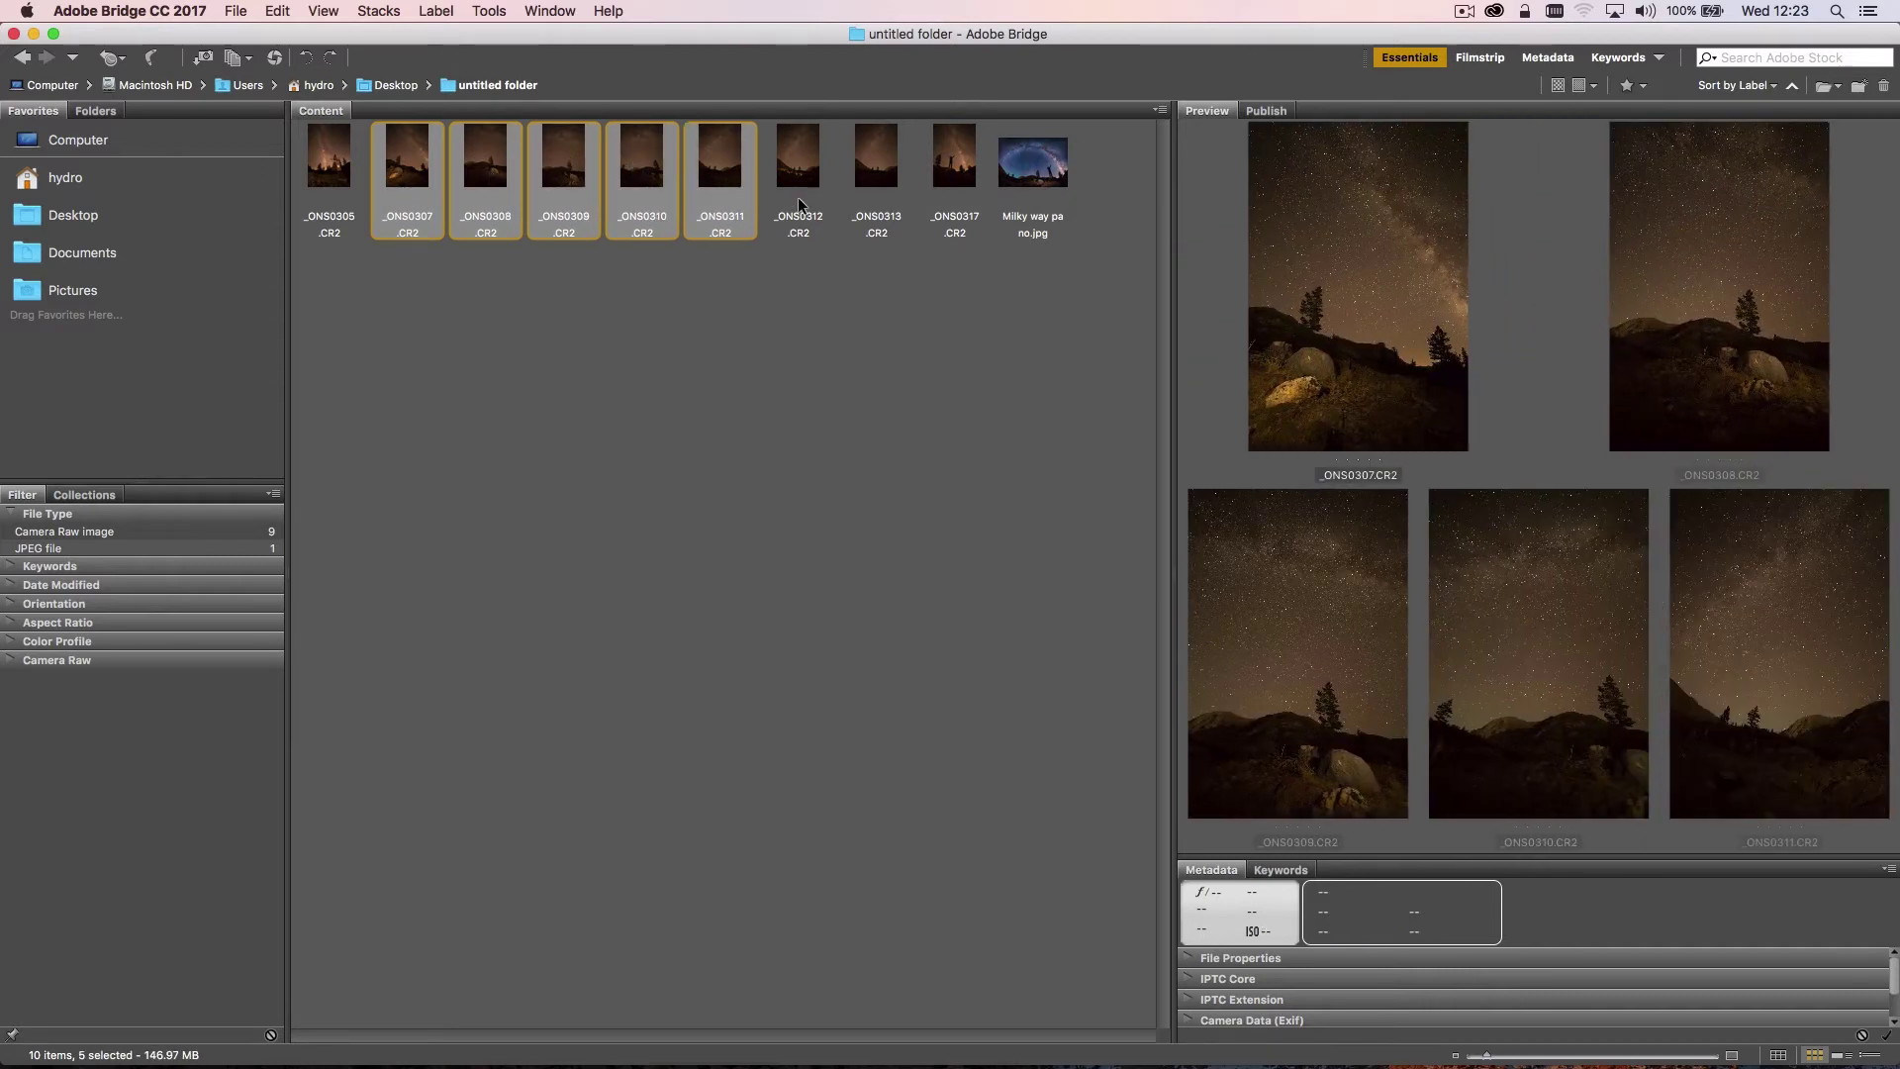
{"action": "left_click", "coordinate": [807, 163], "text": "super"}
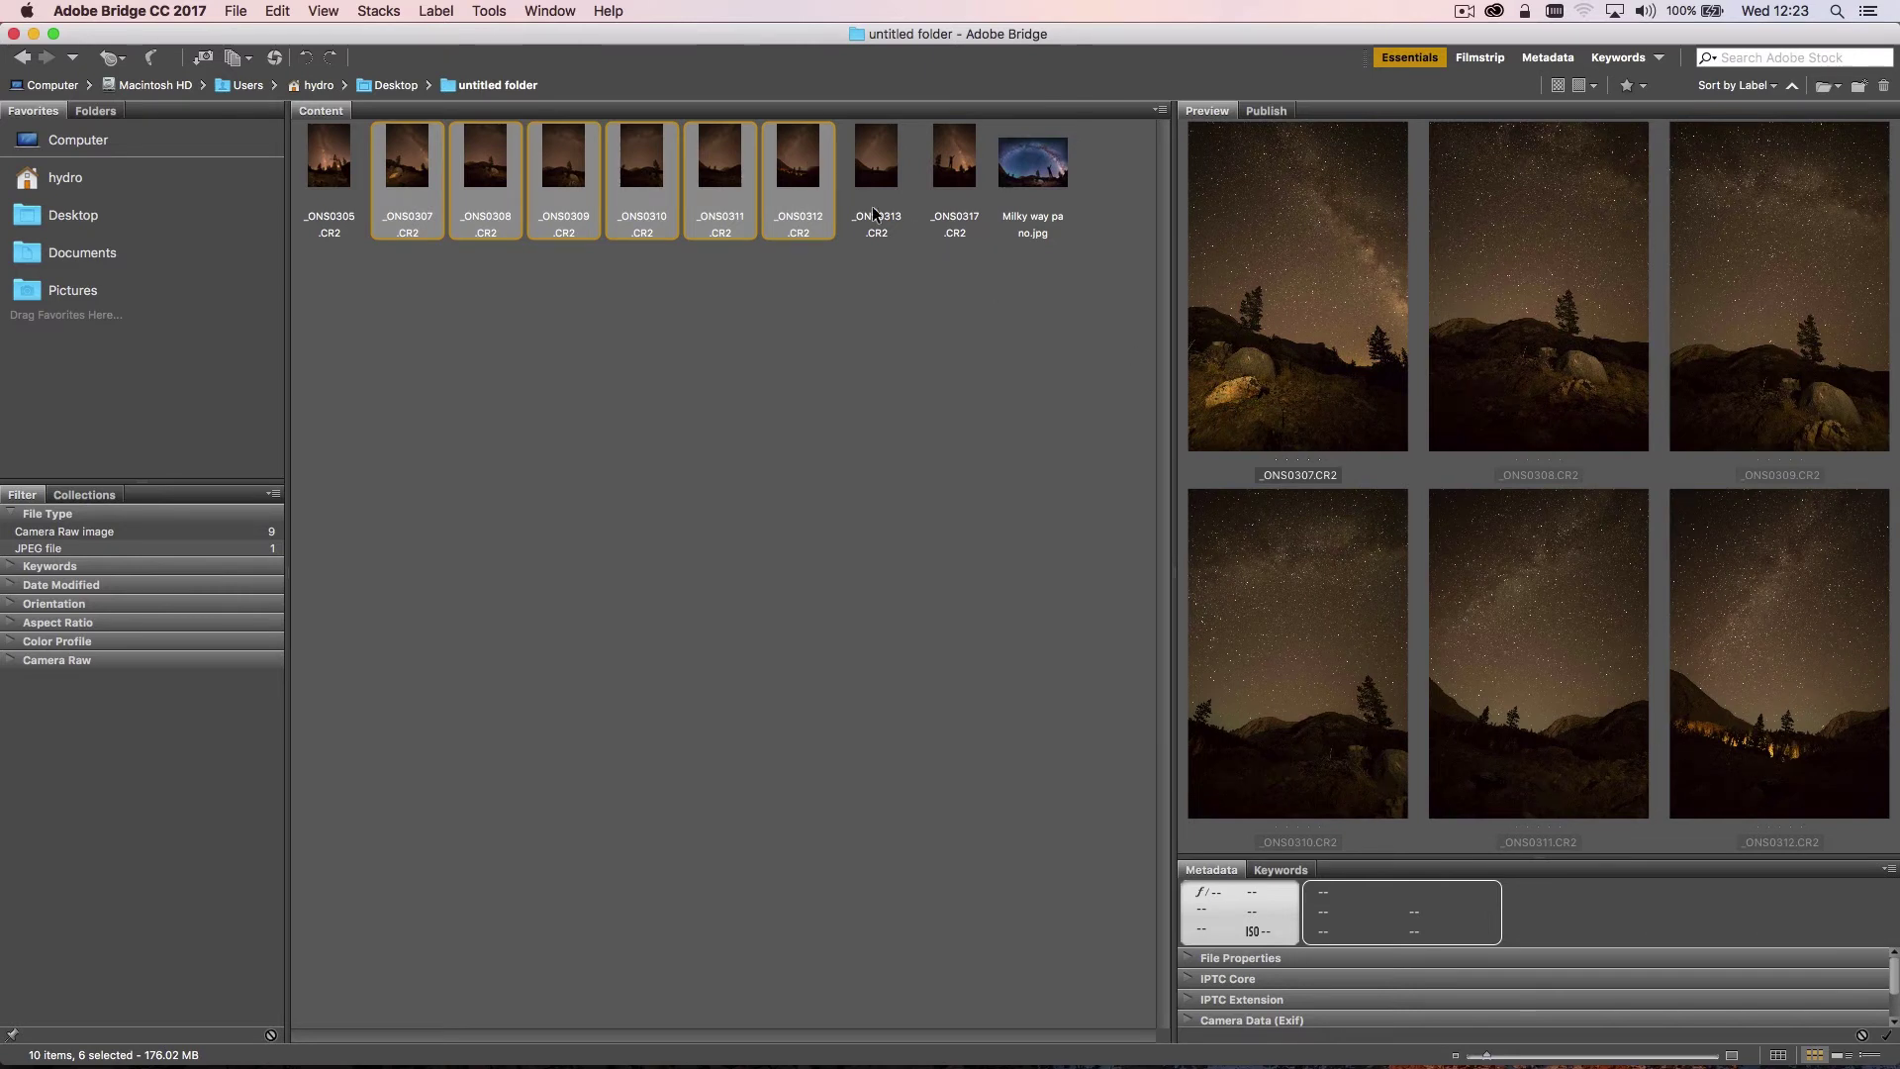
{"action": "left_click", "coordinate": [806, 170], "text": "super"}
{"action": "left_click", "coordinate": [874, 198], "text": "super"}
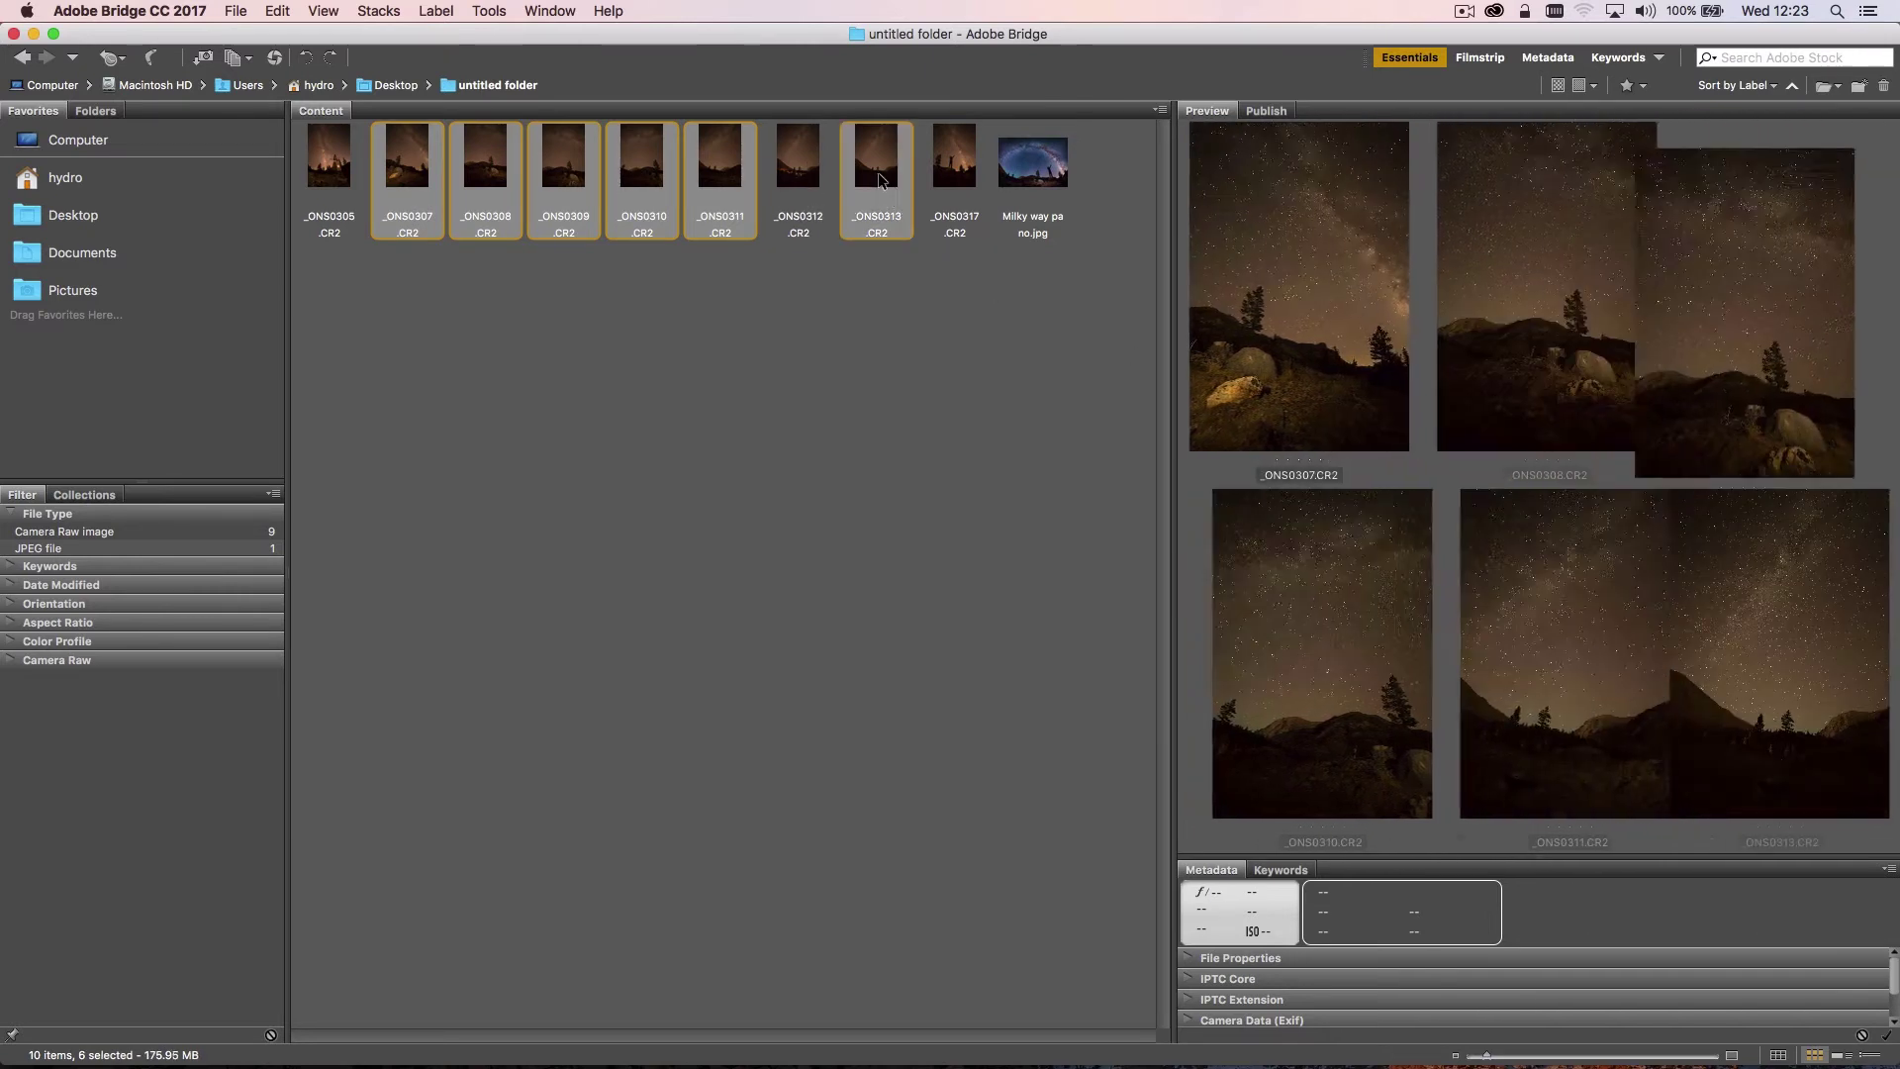
{"action": "left_click", "coordinate": [950, 184], "text": "super"}
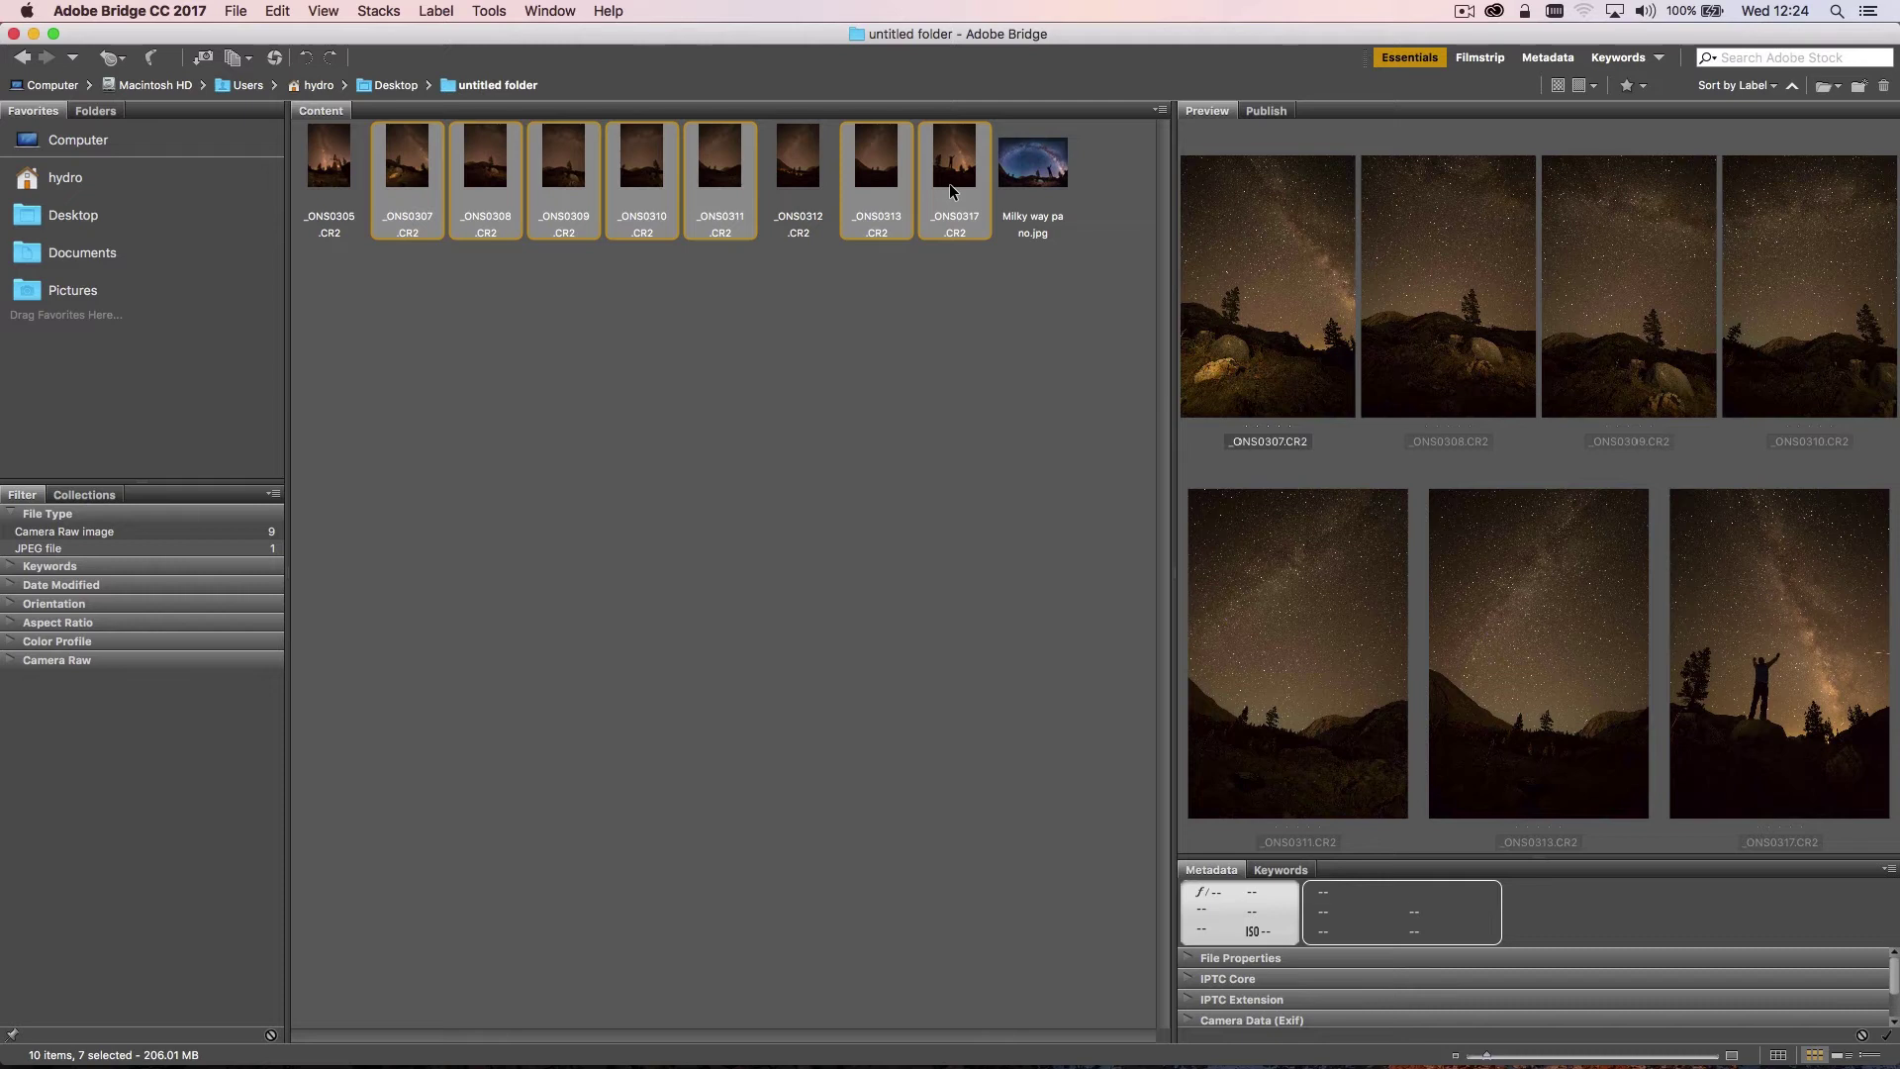
{"action": "right_click", "coordinate": [950, 190]}
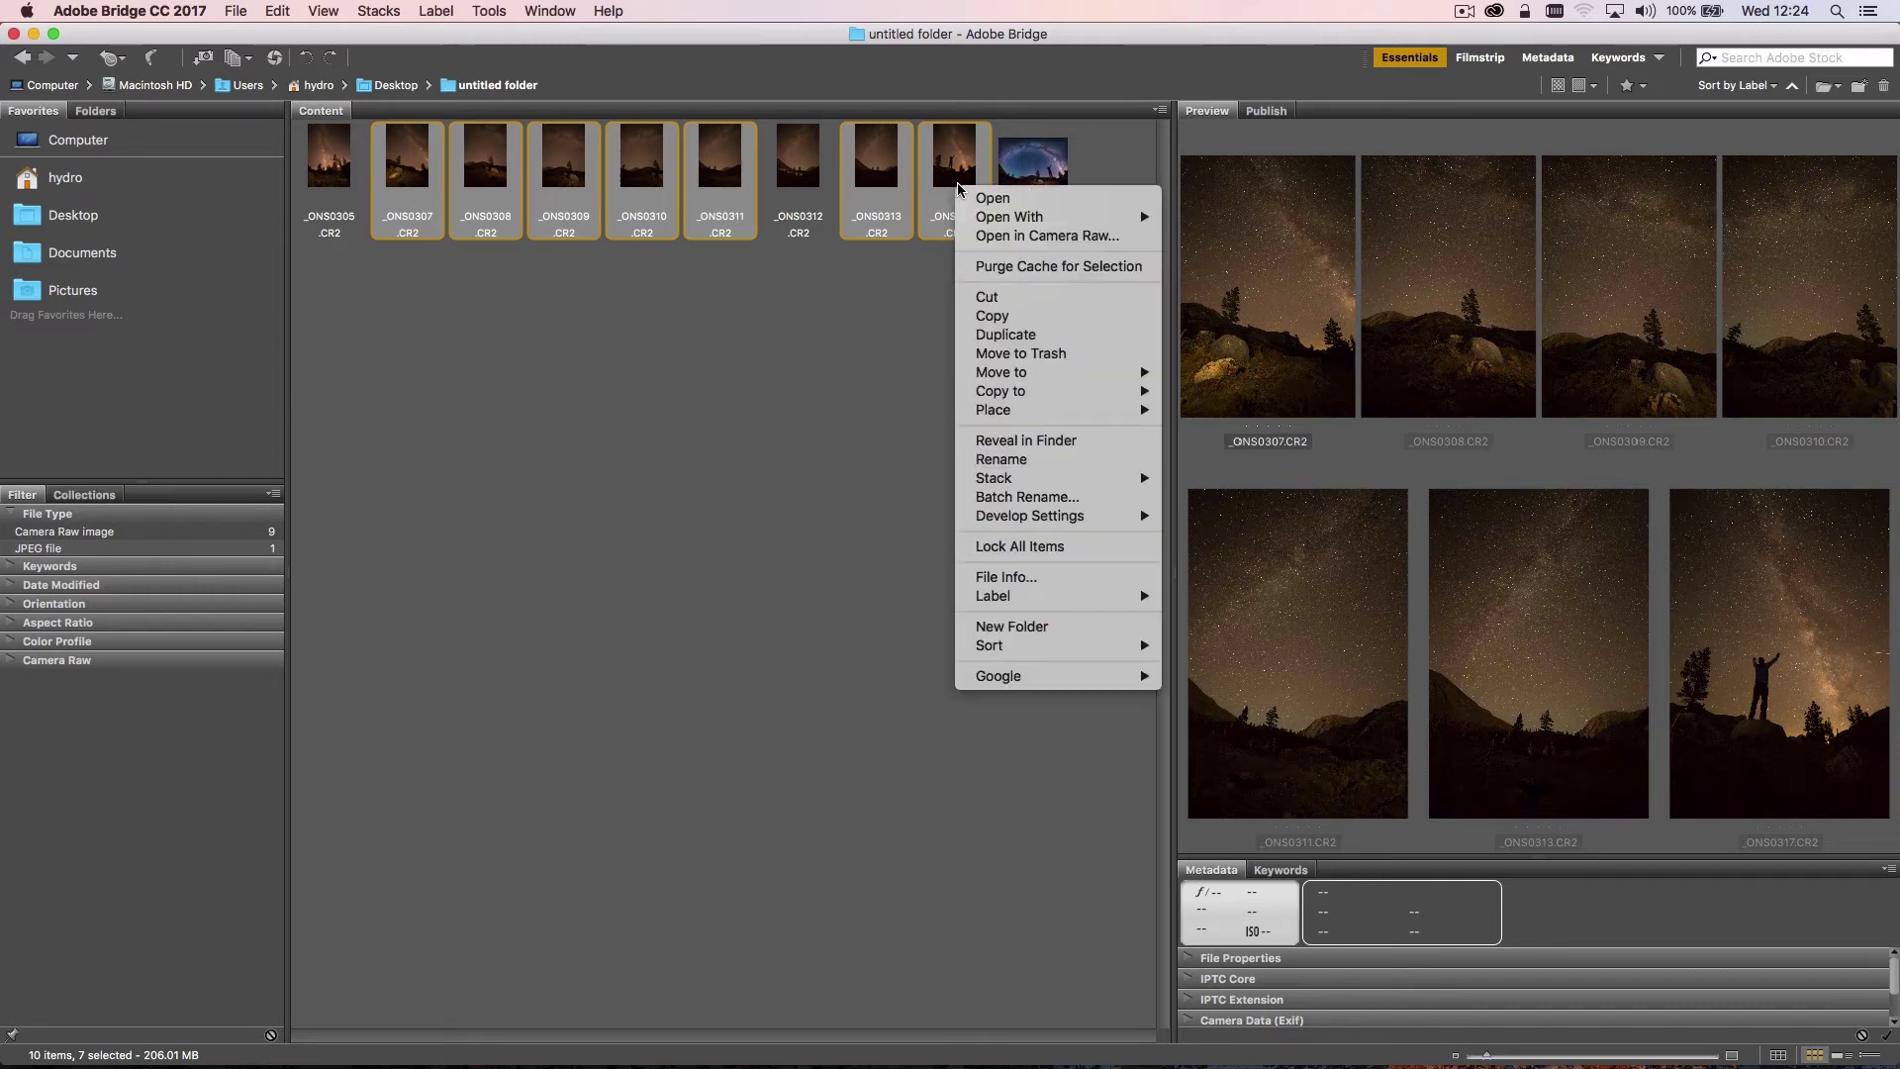
Open the seven frames in Camera Raw and select them all in the filmstrip
{"action": "left_click", "coordinate": [1020, 235]}
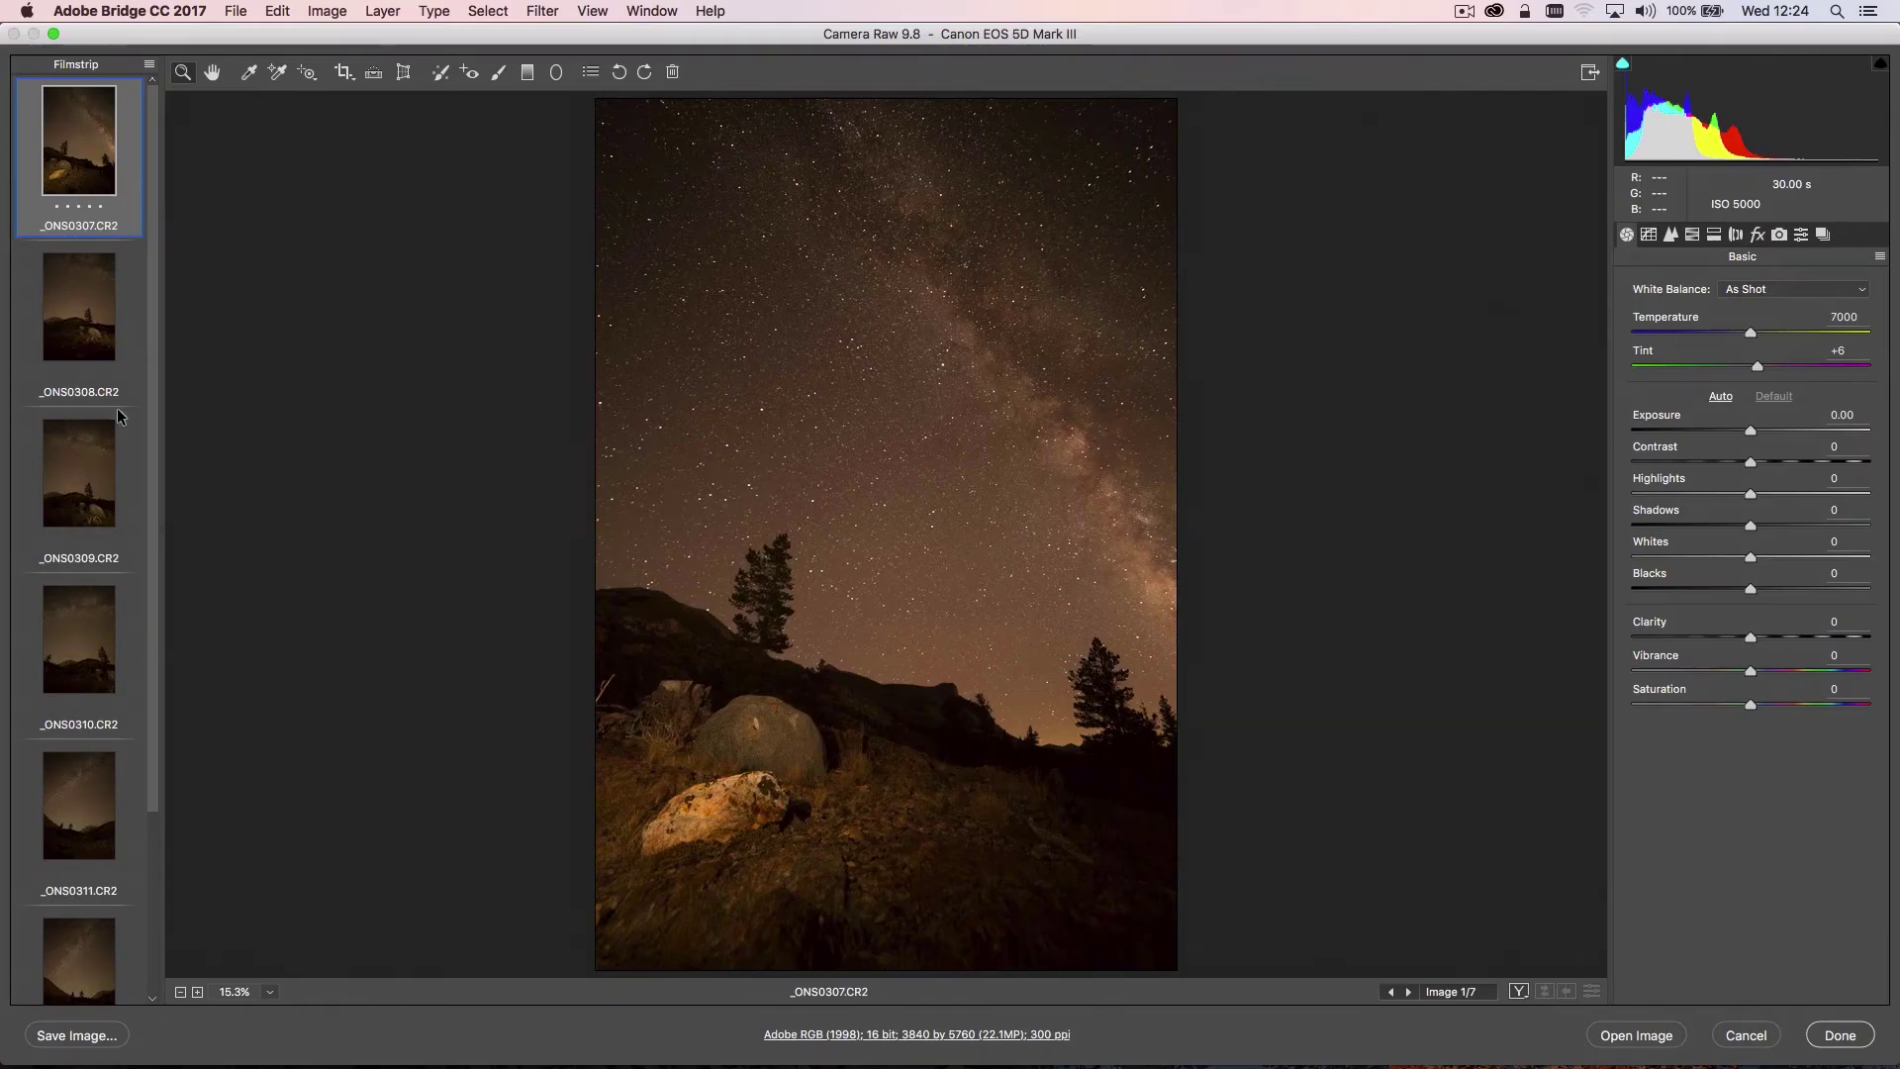
{"action": "scroll", "coordinate": [109, 393], "scroll_direction": "down", "scroll_amount": 3}
{"action": "scroll", "coordinate": [109, 393], "scroll_direction": "down", "scroll_amount": 2}
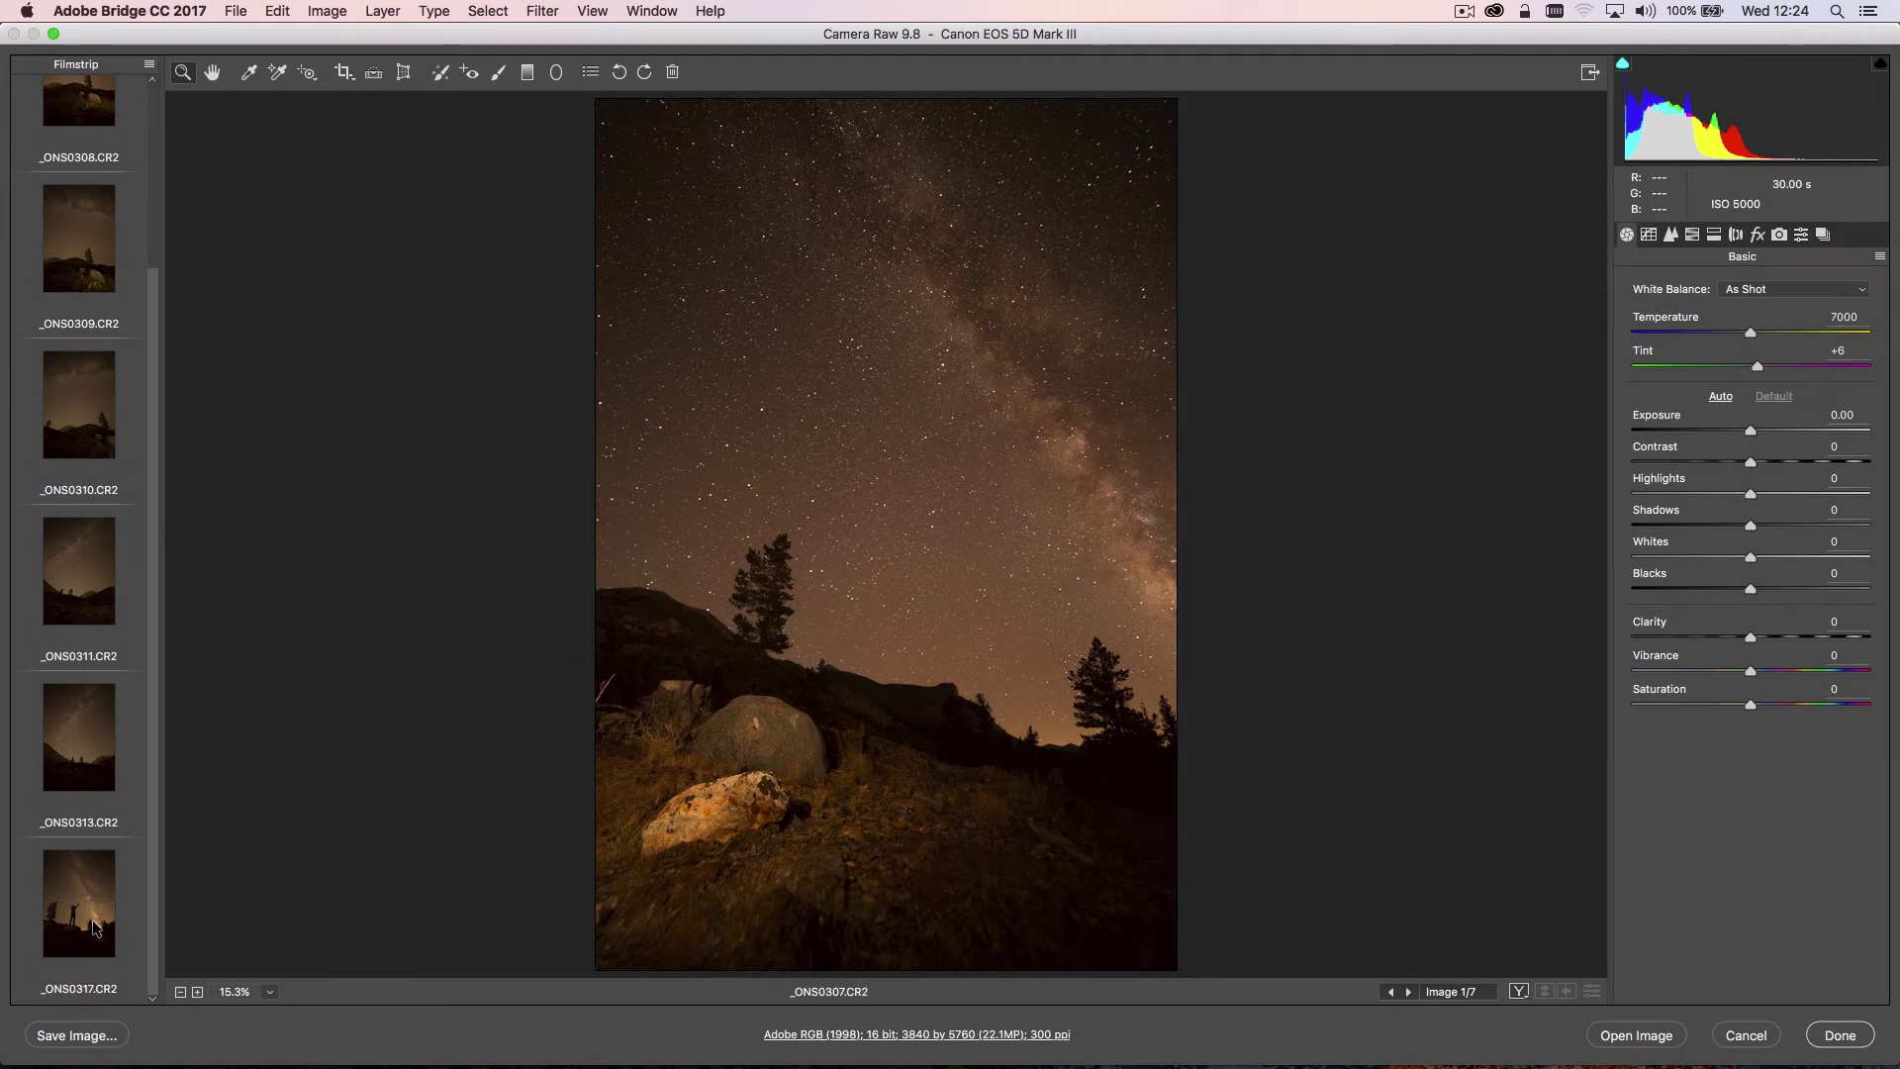
{"action": "key", "text": "shift"}
{"action": "left_click", "coordinate": [96, 928], "text": "shift"}
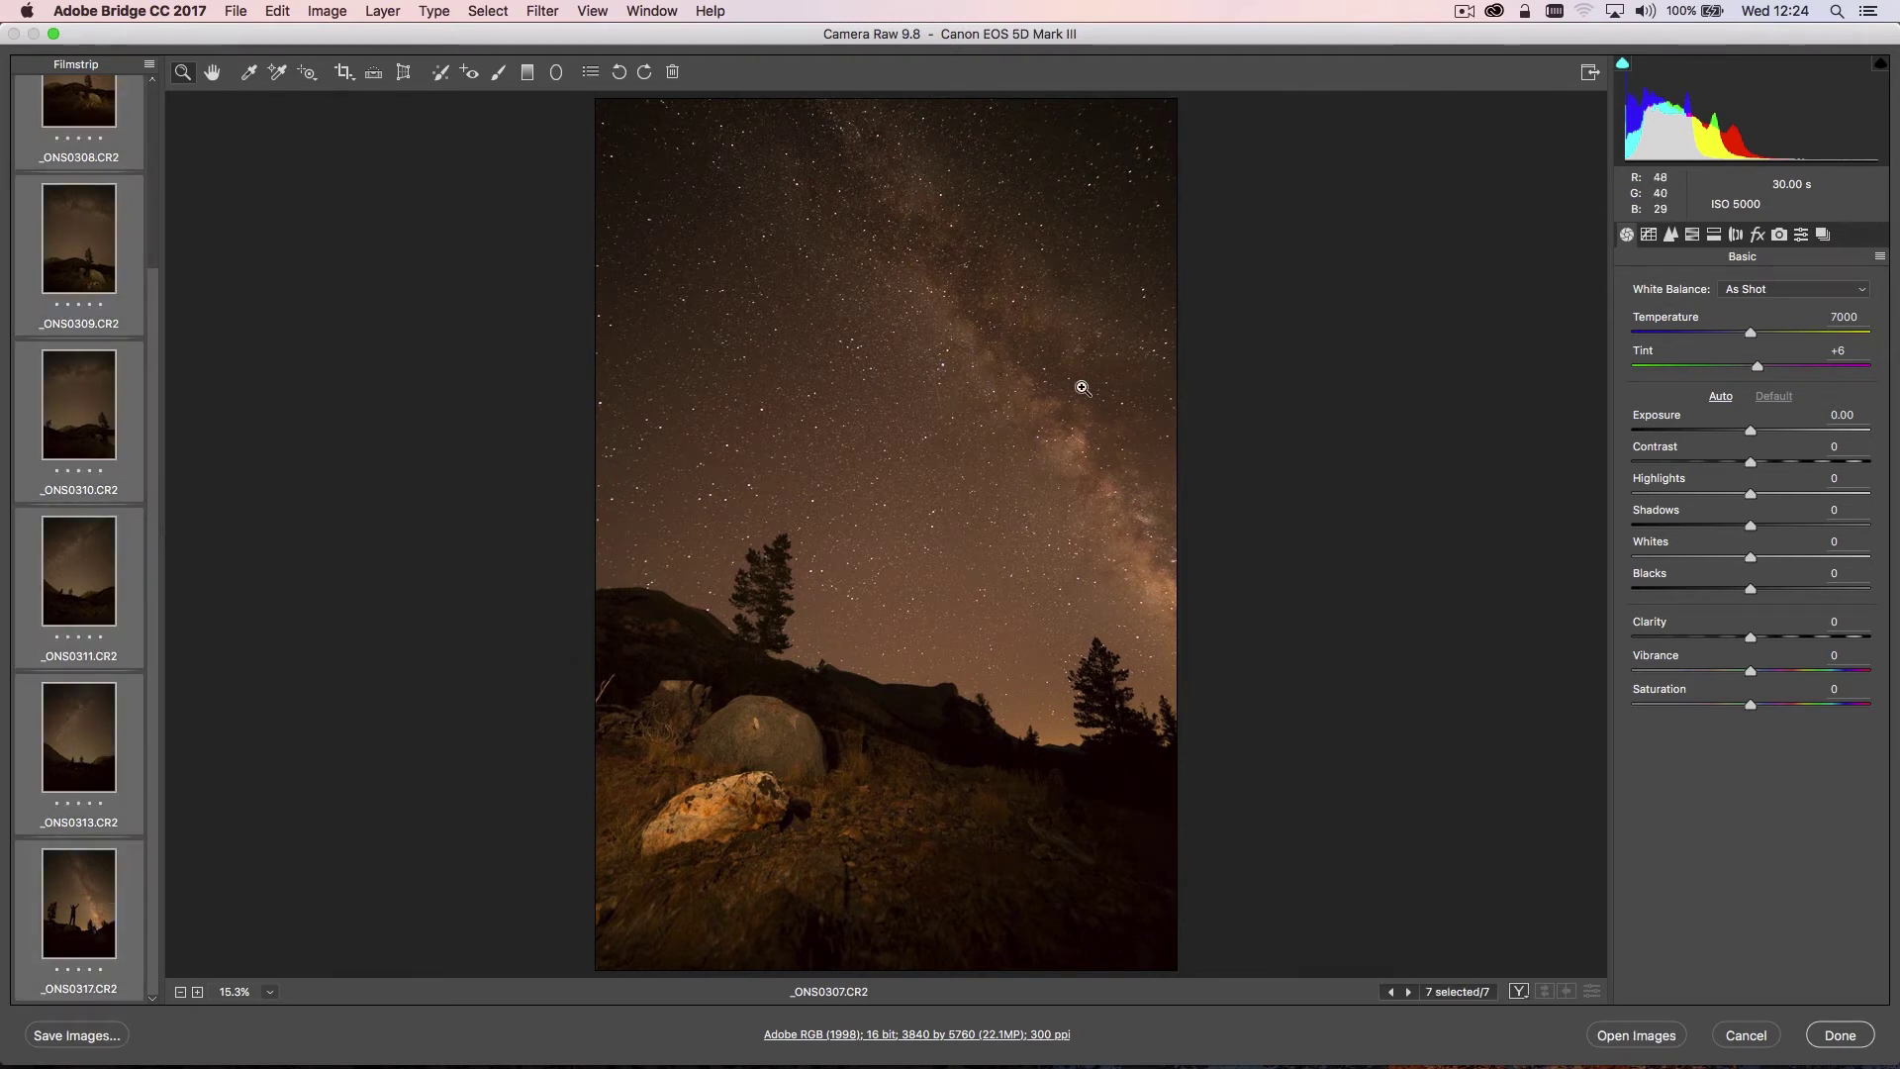
Enable chromatic aberration removal and profile corrections with Samyang as the lens make
{"action": "left_click", "coordinate": [1737, 235]}
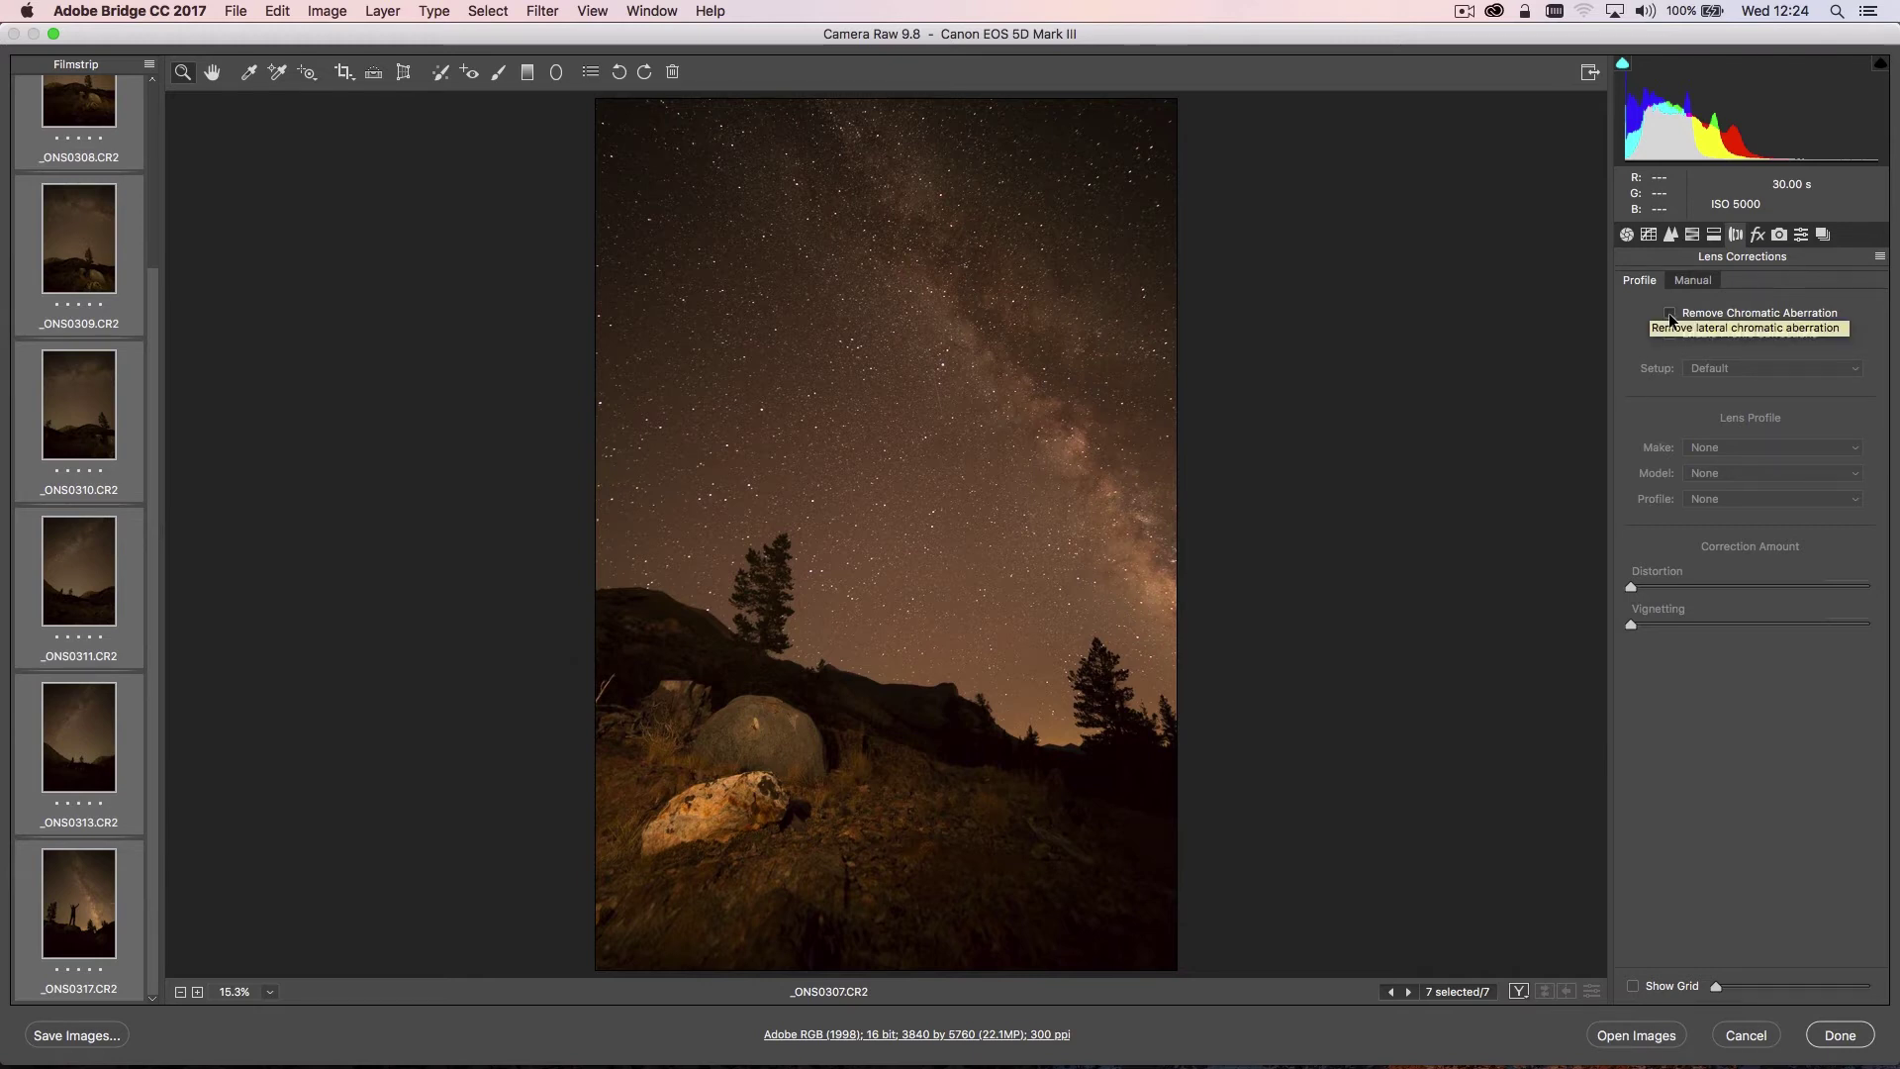
{"action": "left_click", "coordinate": [1668, 312]}
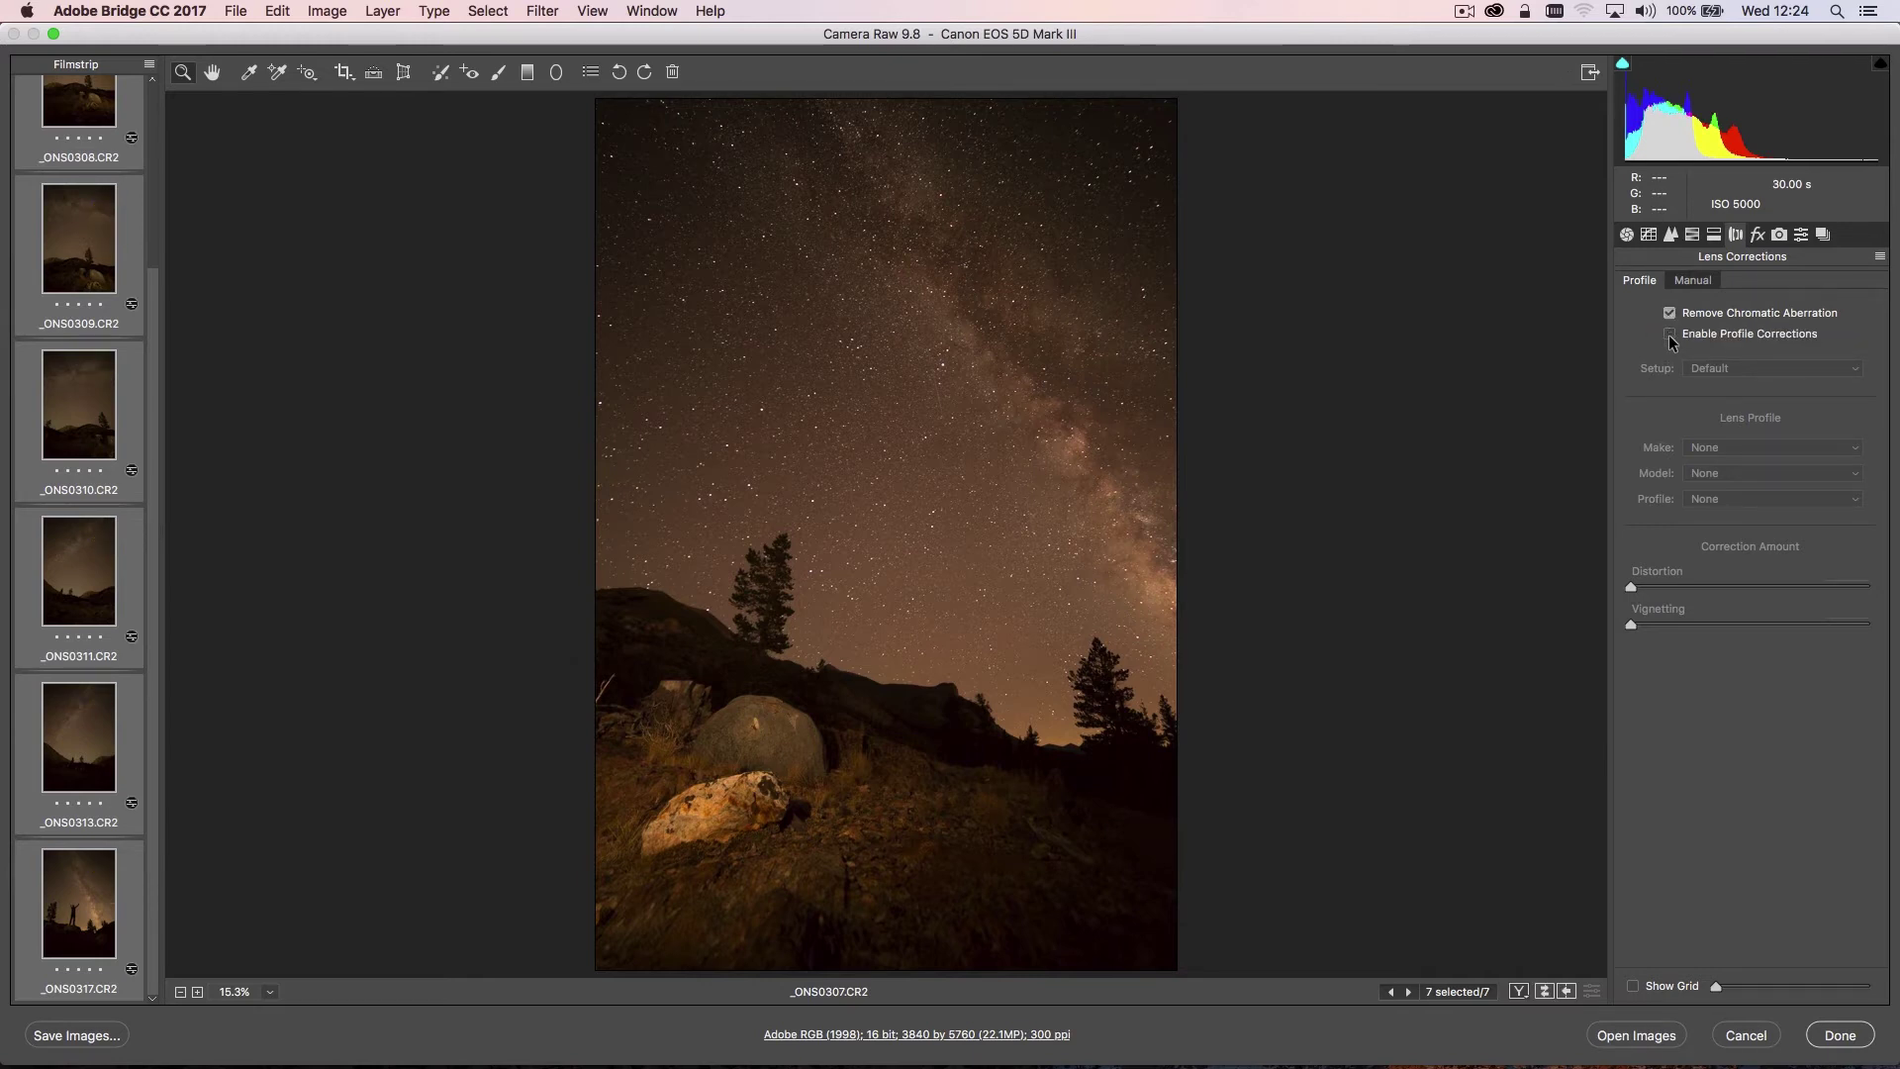
{"action": "left_click", "coordinate": [1668, 333]}
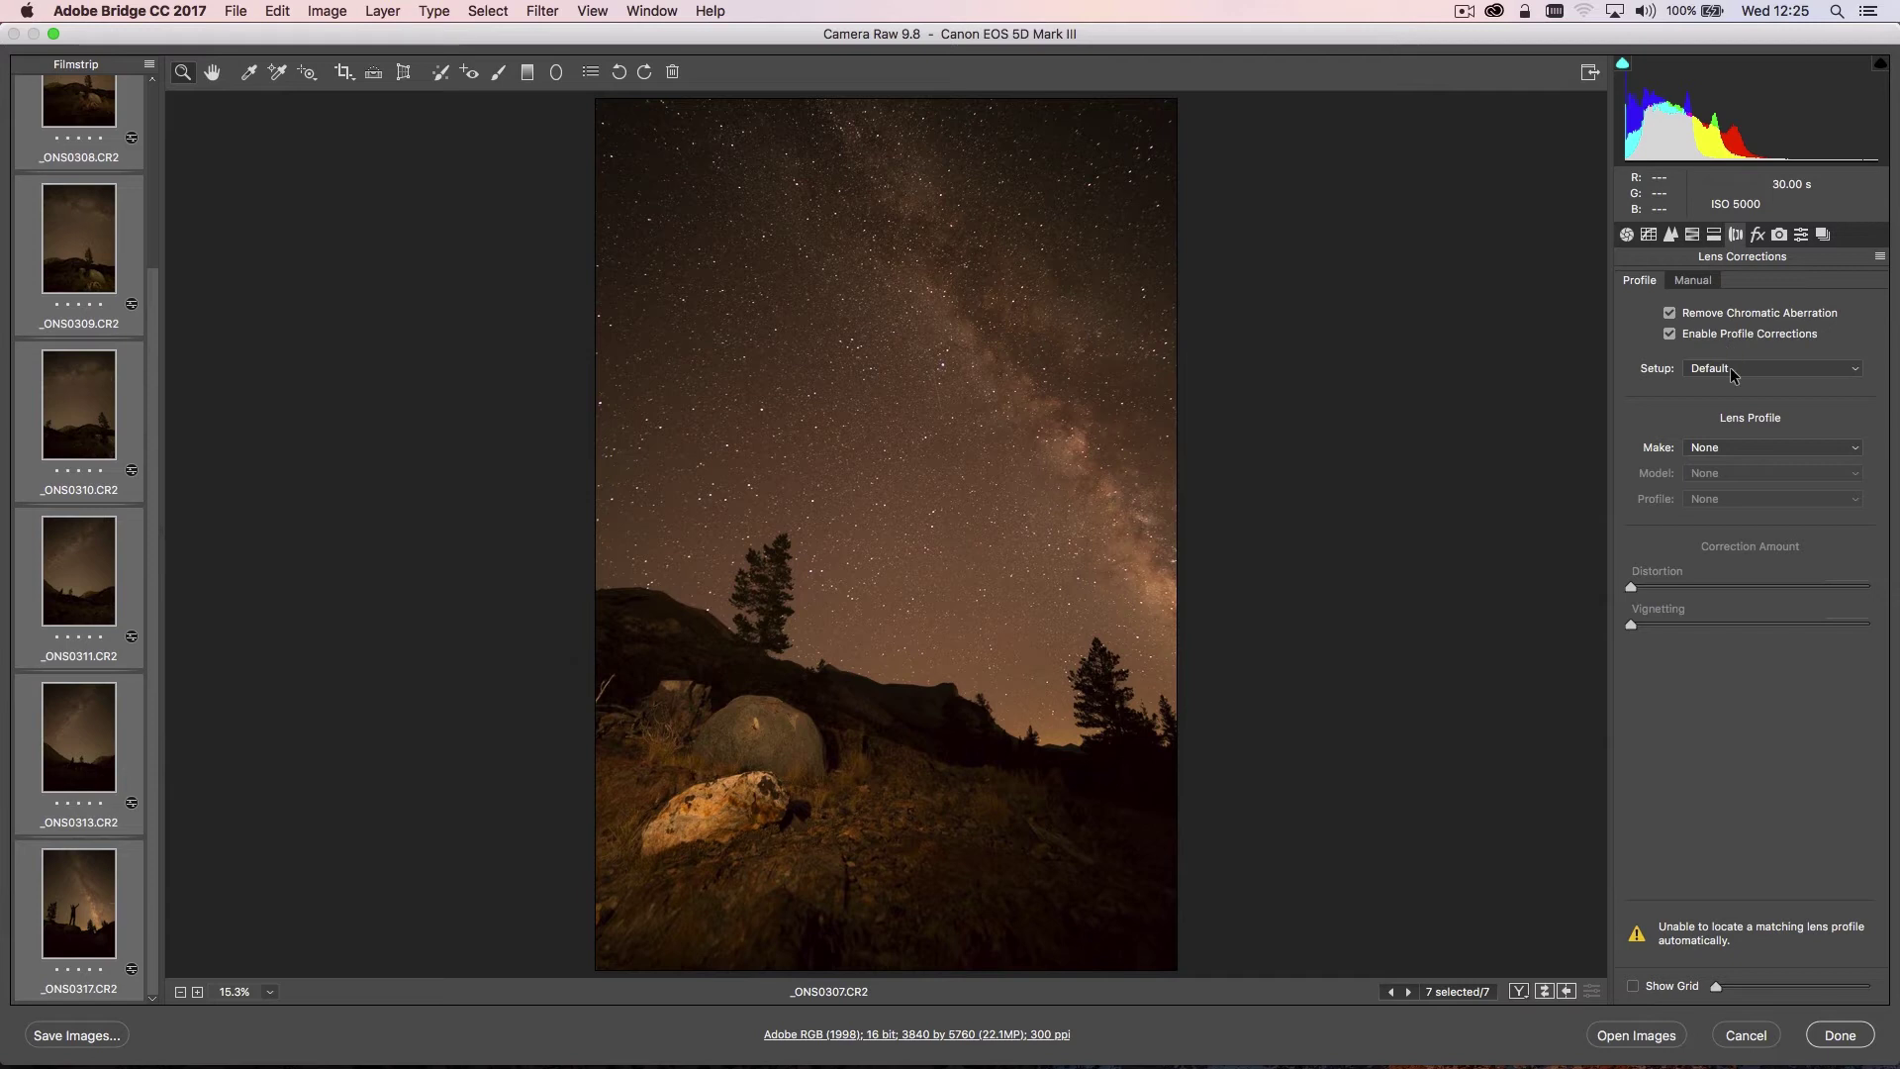
{"action": "left_click", "coordinate": [1751, 447]}
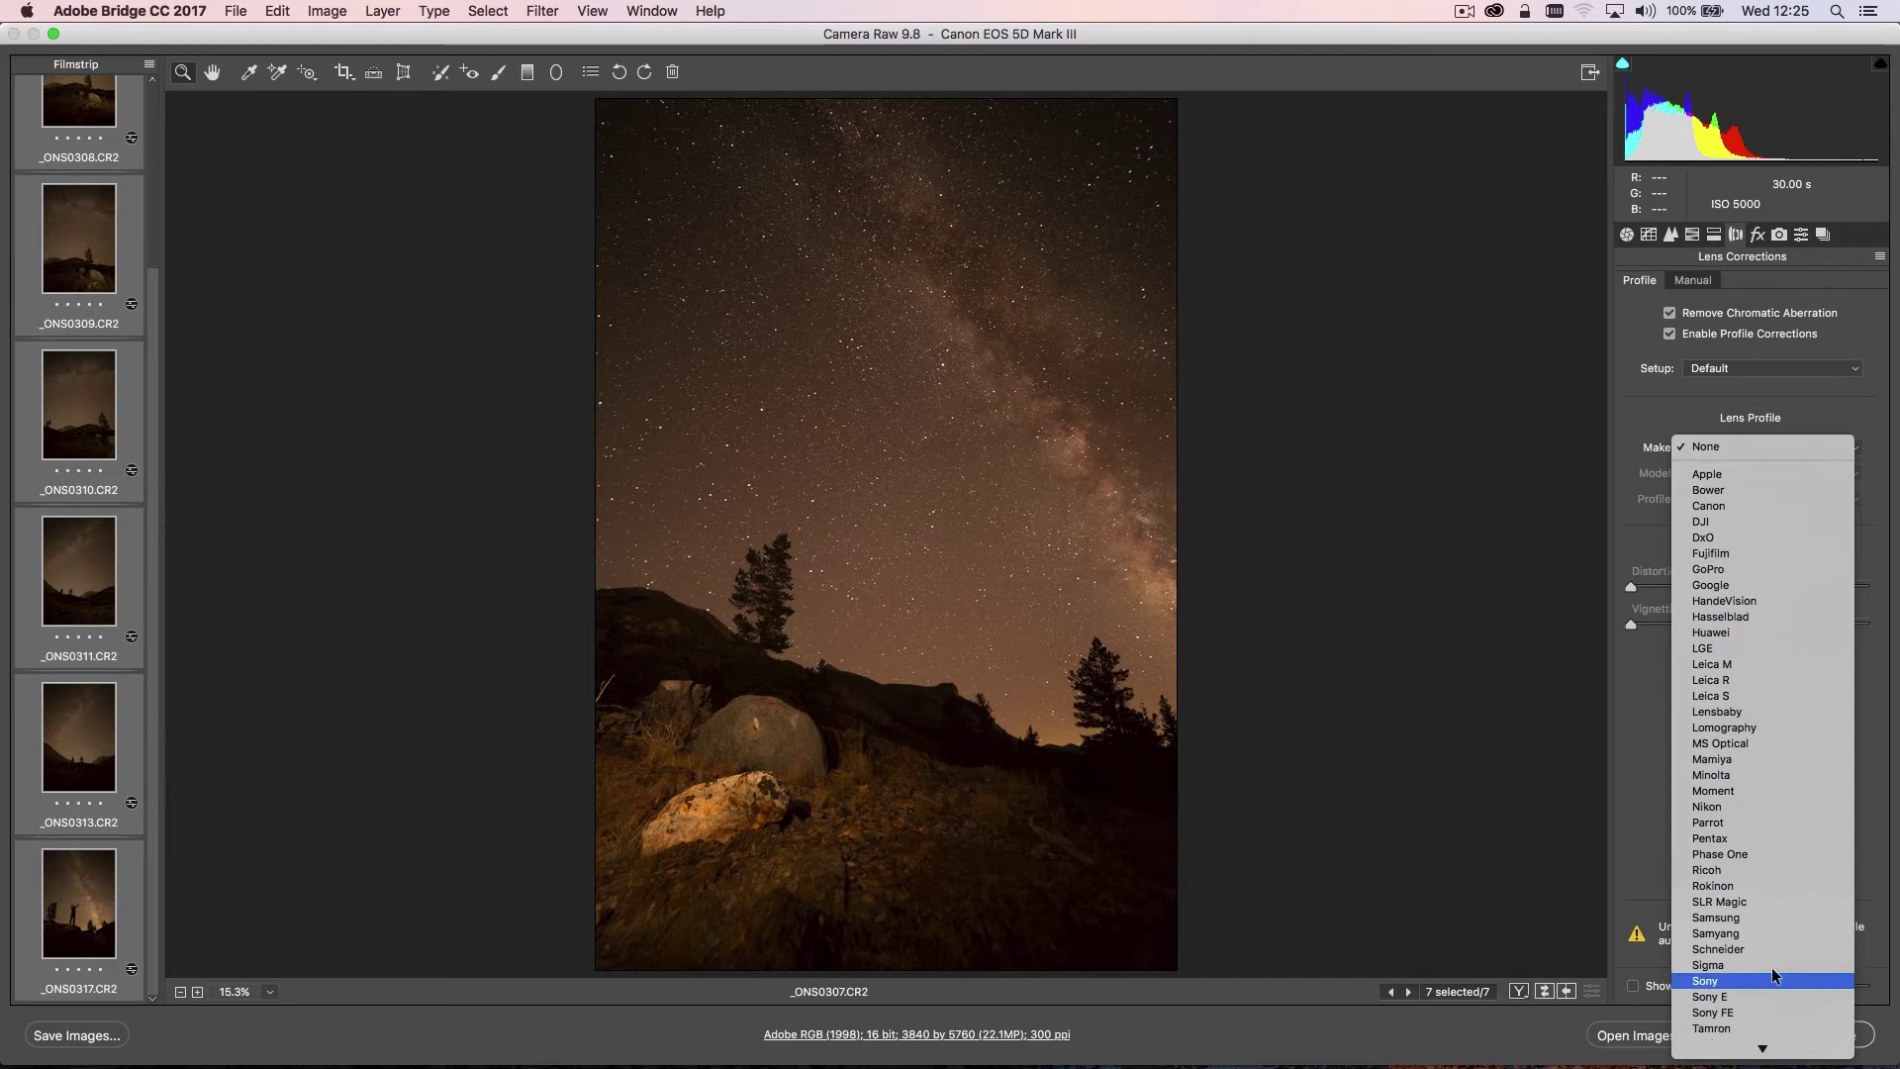
{"action": "left_click", "coordinate": [1759, 933]}
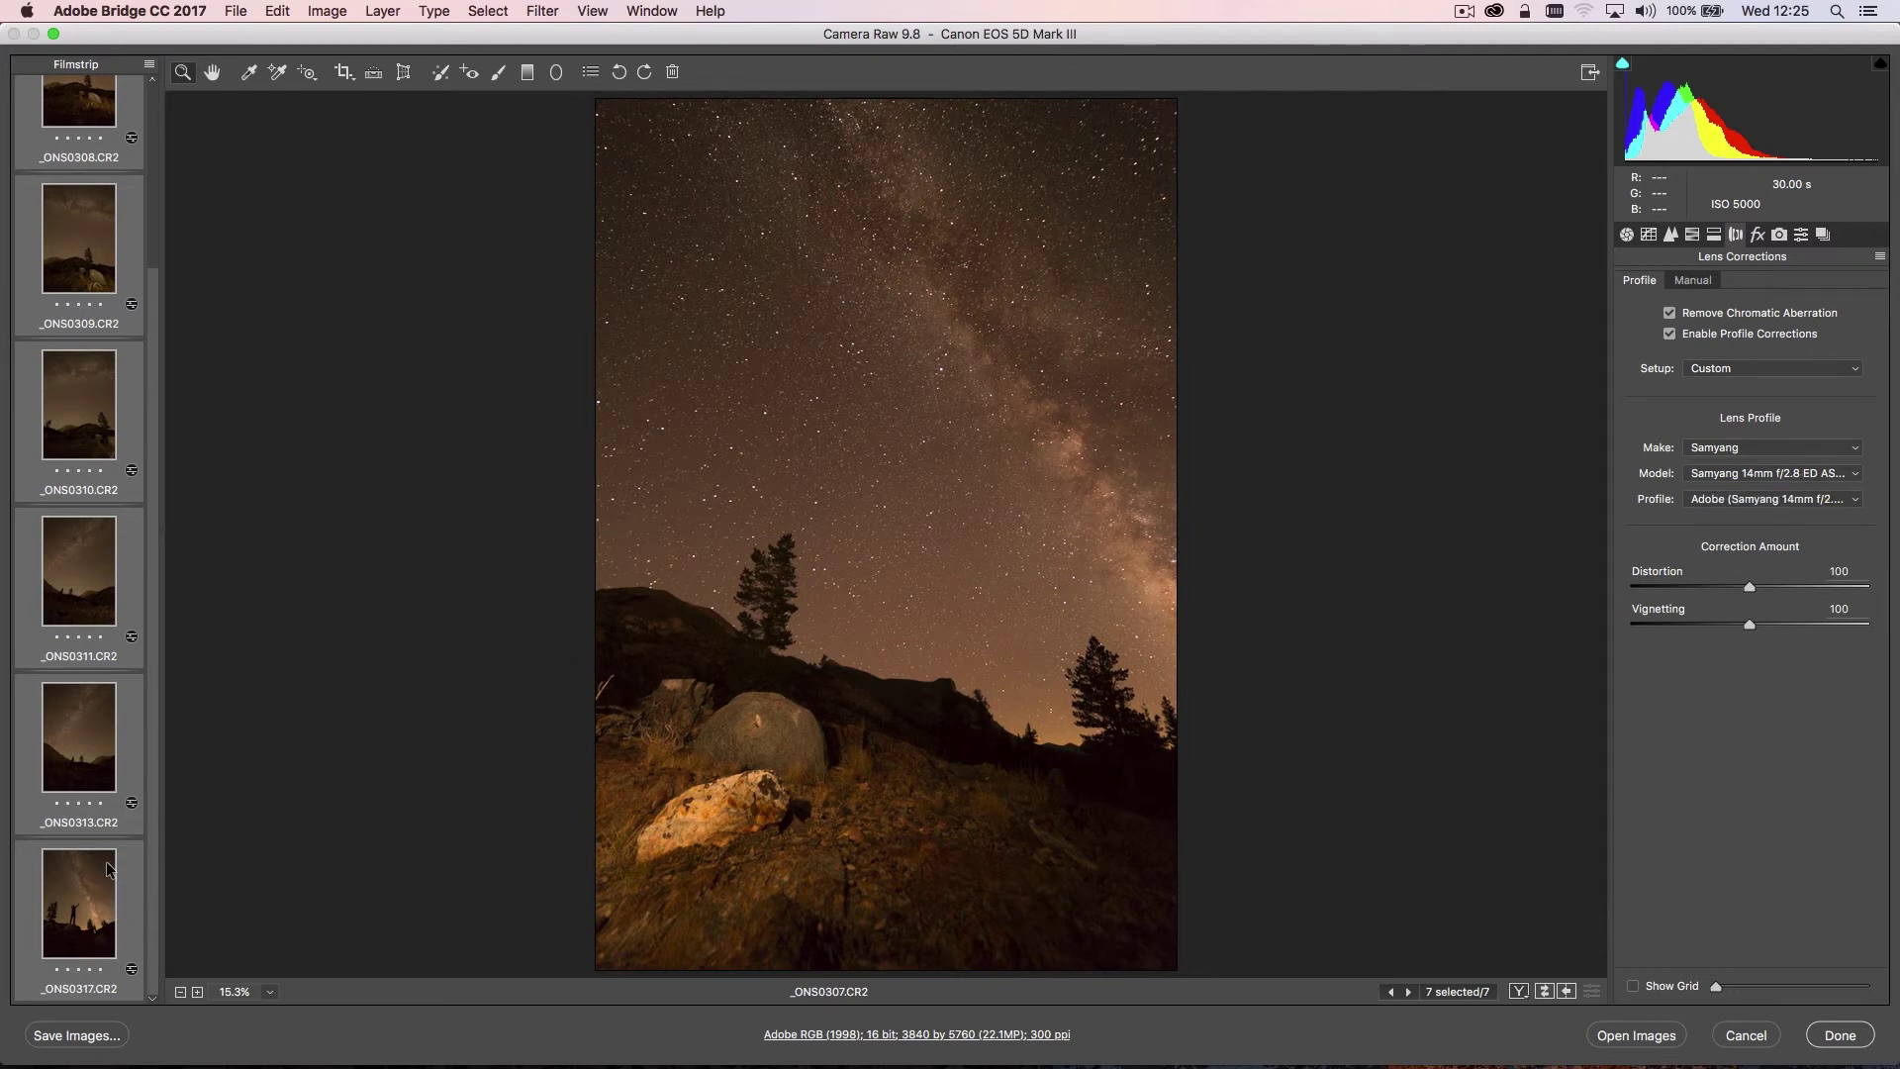
Choose Merge to Panorama from the filmstrip's right-click menu for the seven photos
{"action": "right_click", "coordinate": [110, 917]}
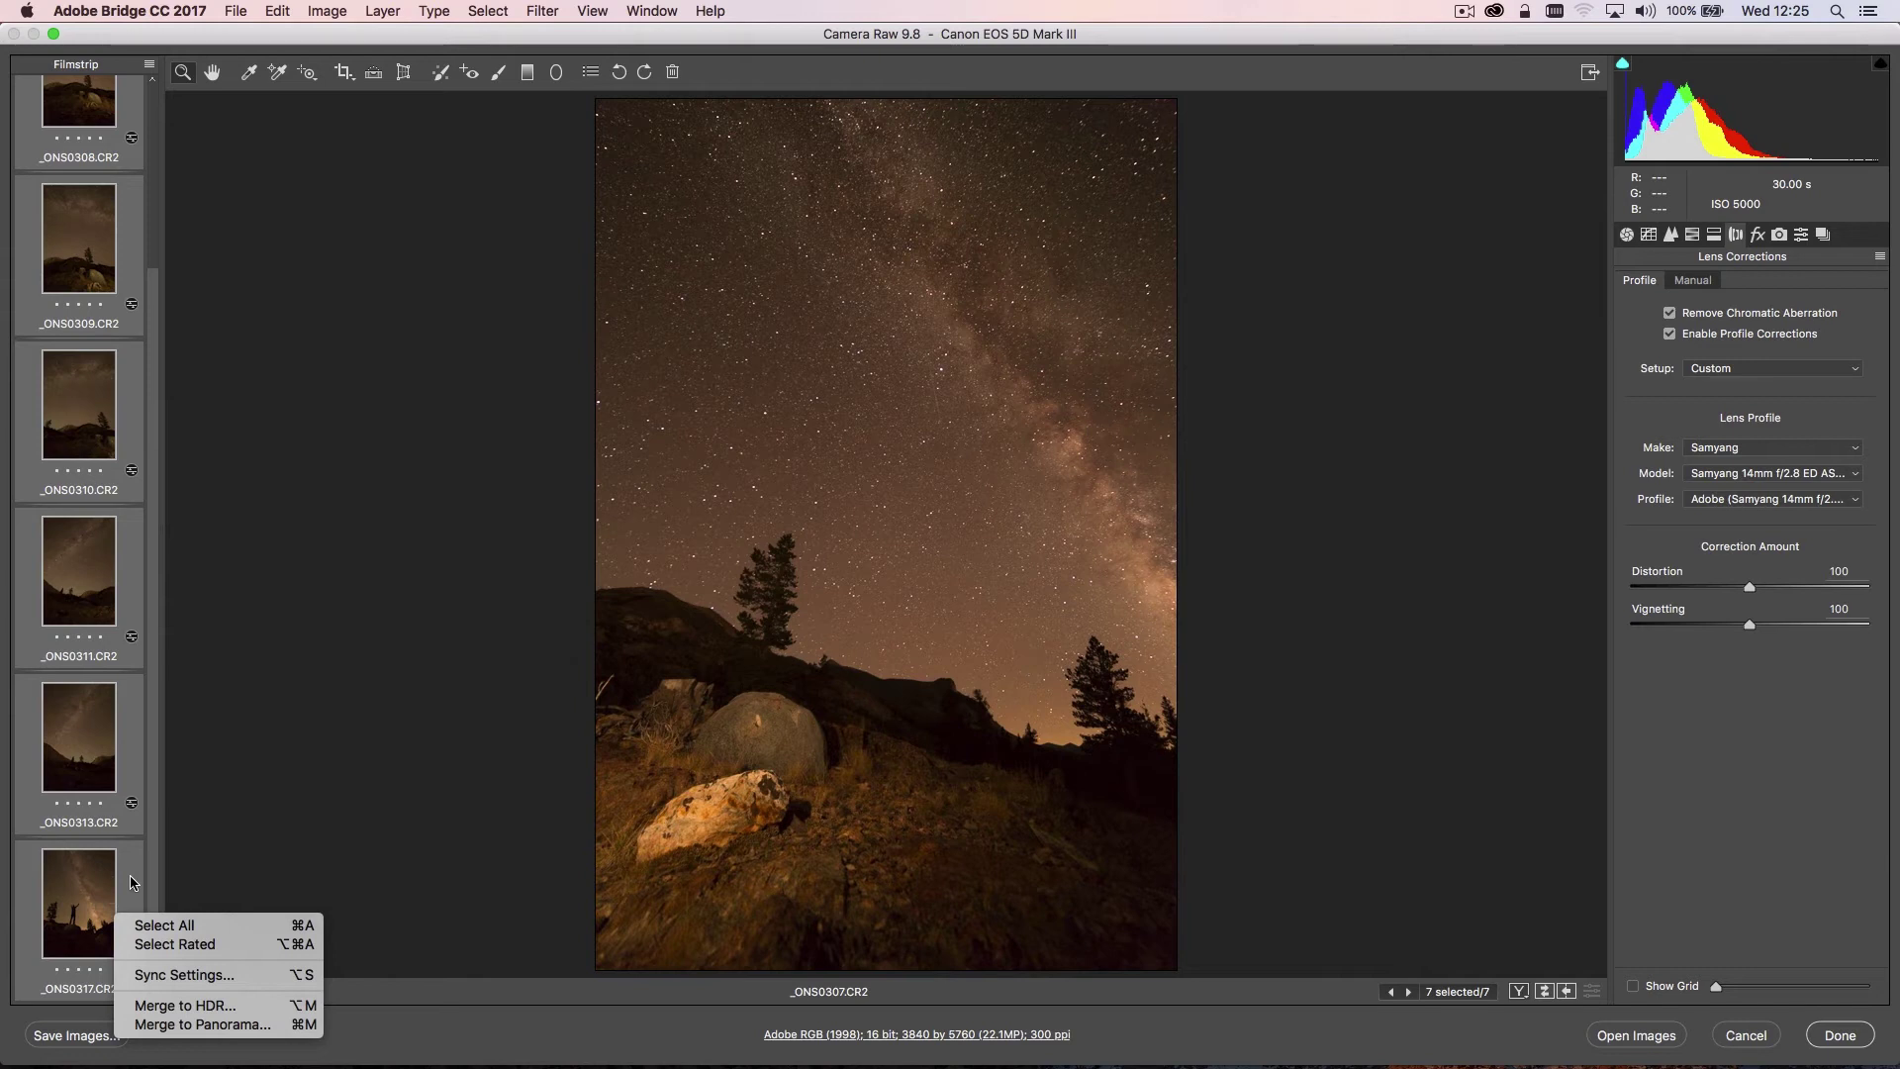
{"action": "left_click", "coordinate": [198, 1031]}
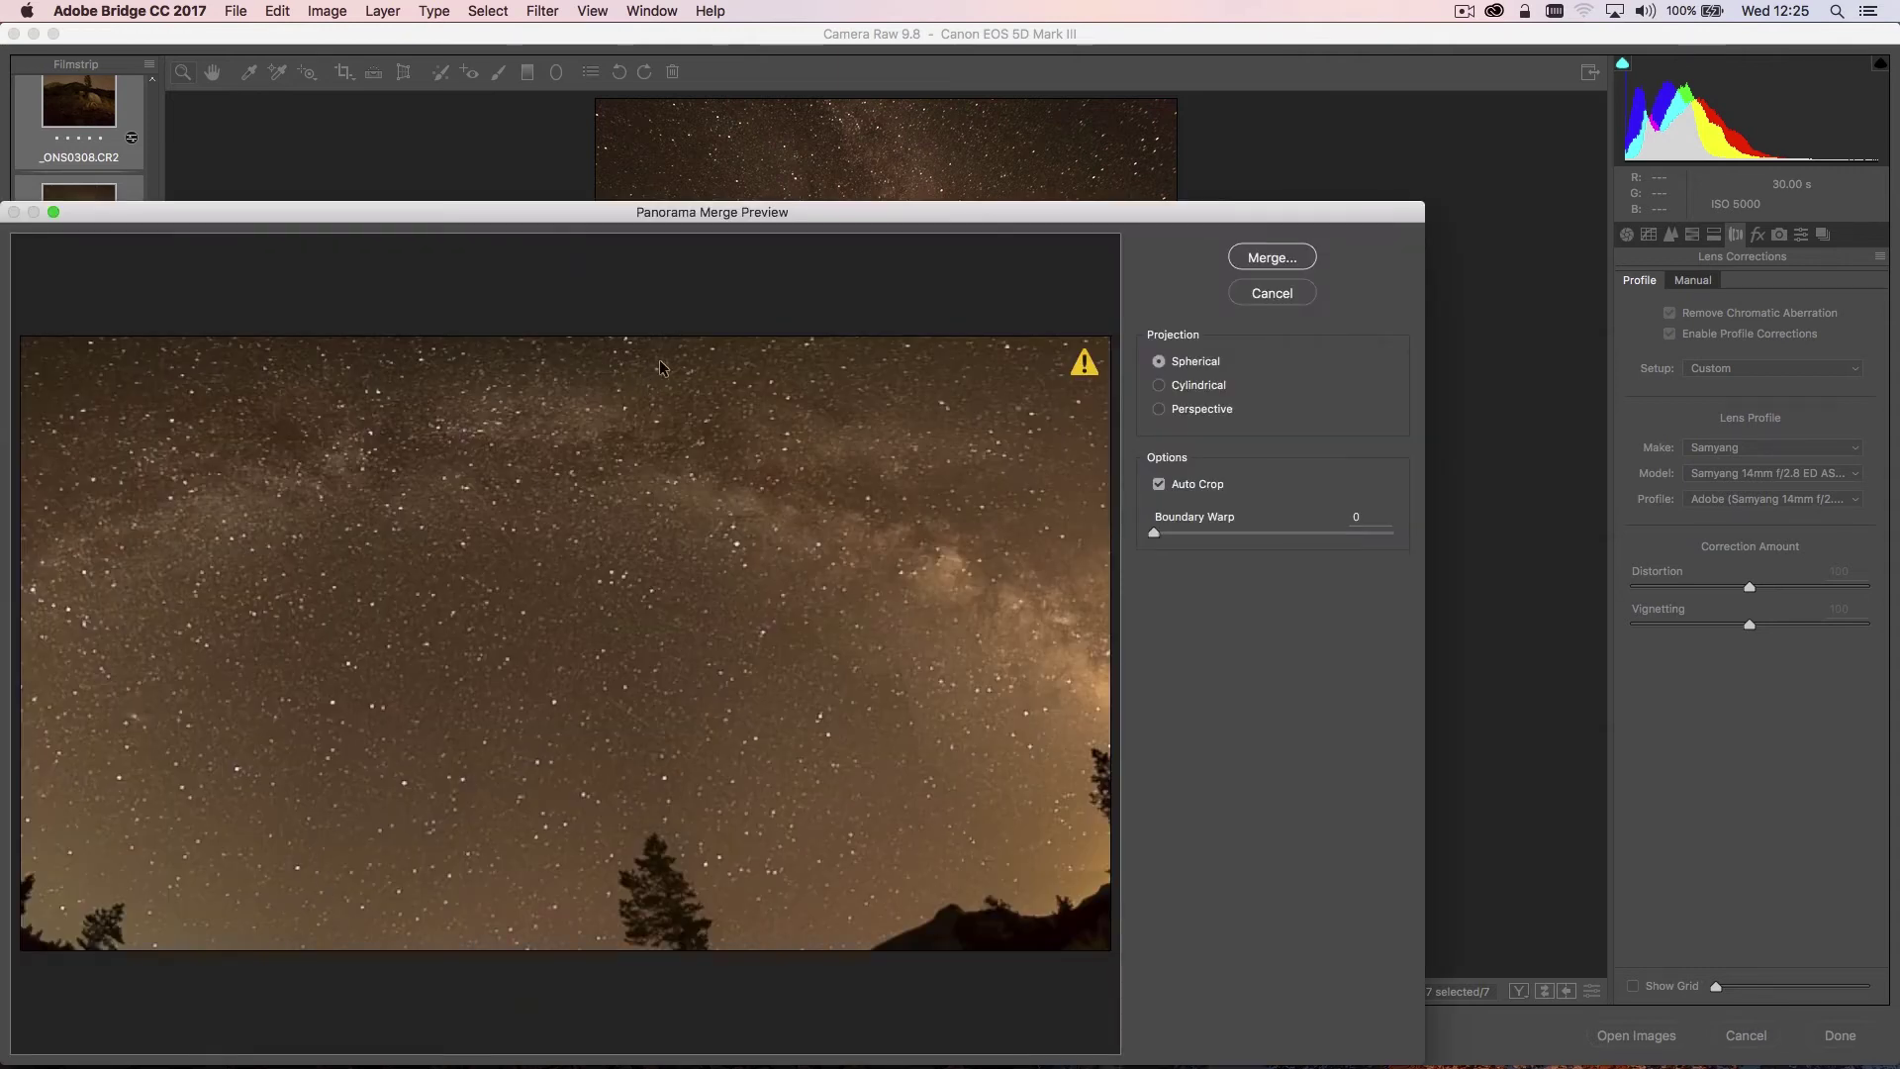
Set Boundary Warp to 100 and keep Spherical projection after trying Cylindrical
{"action": "left_click_drag", "start_coordinate": [818, 212], "coordinate": [988, 116]}
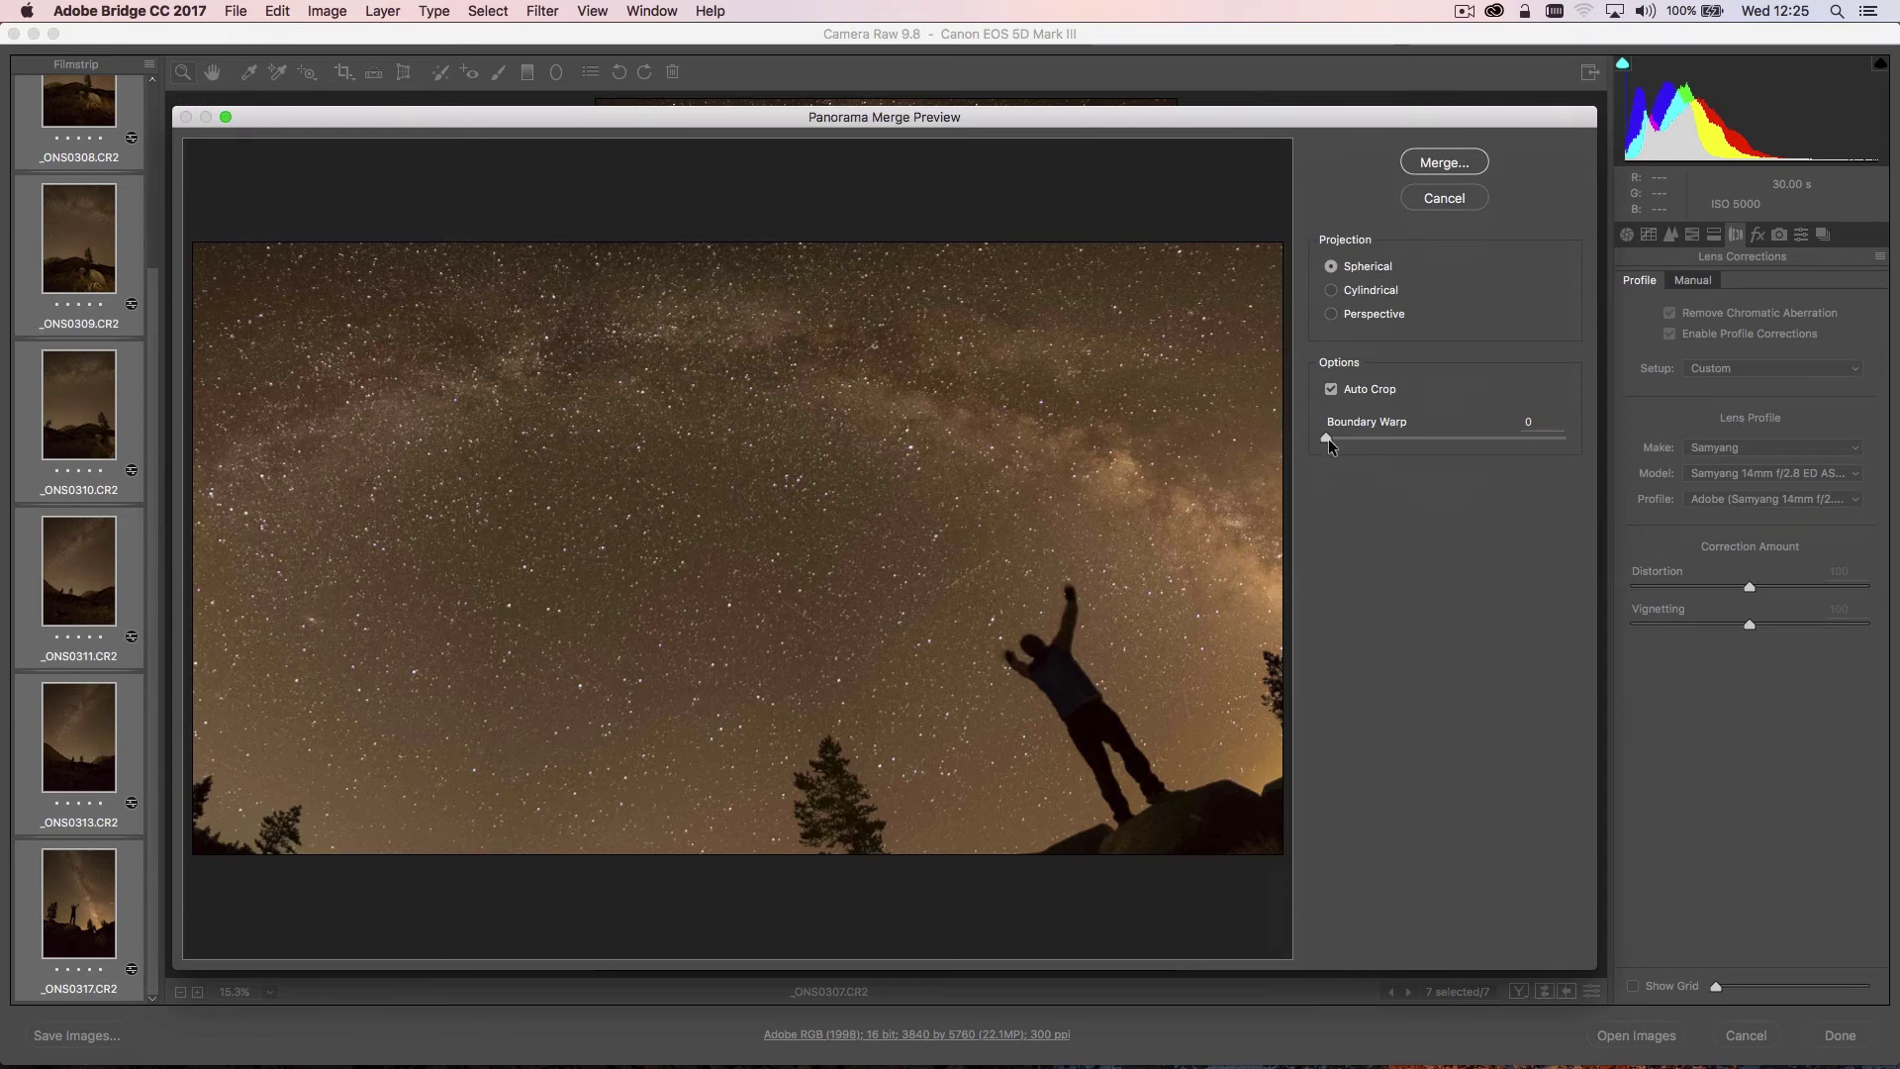
{"action": "left_click_drag", "start_coordinate": [1328, 437], "coordinate": [1588, 473]}
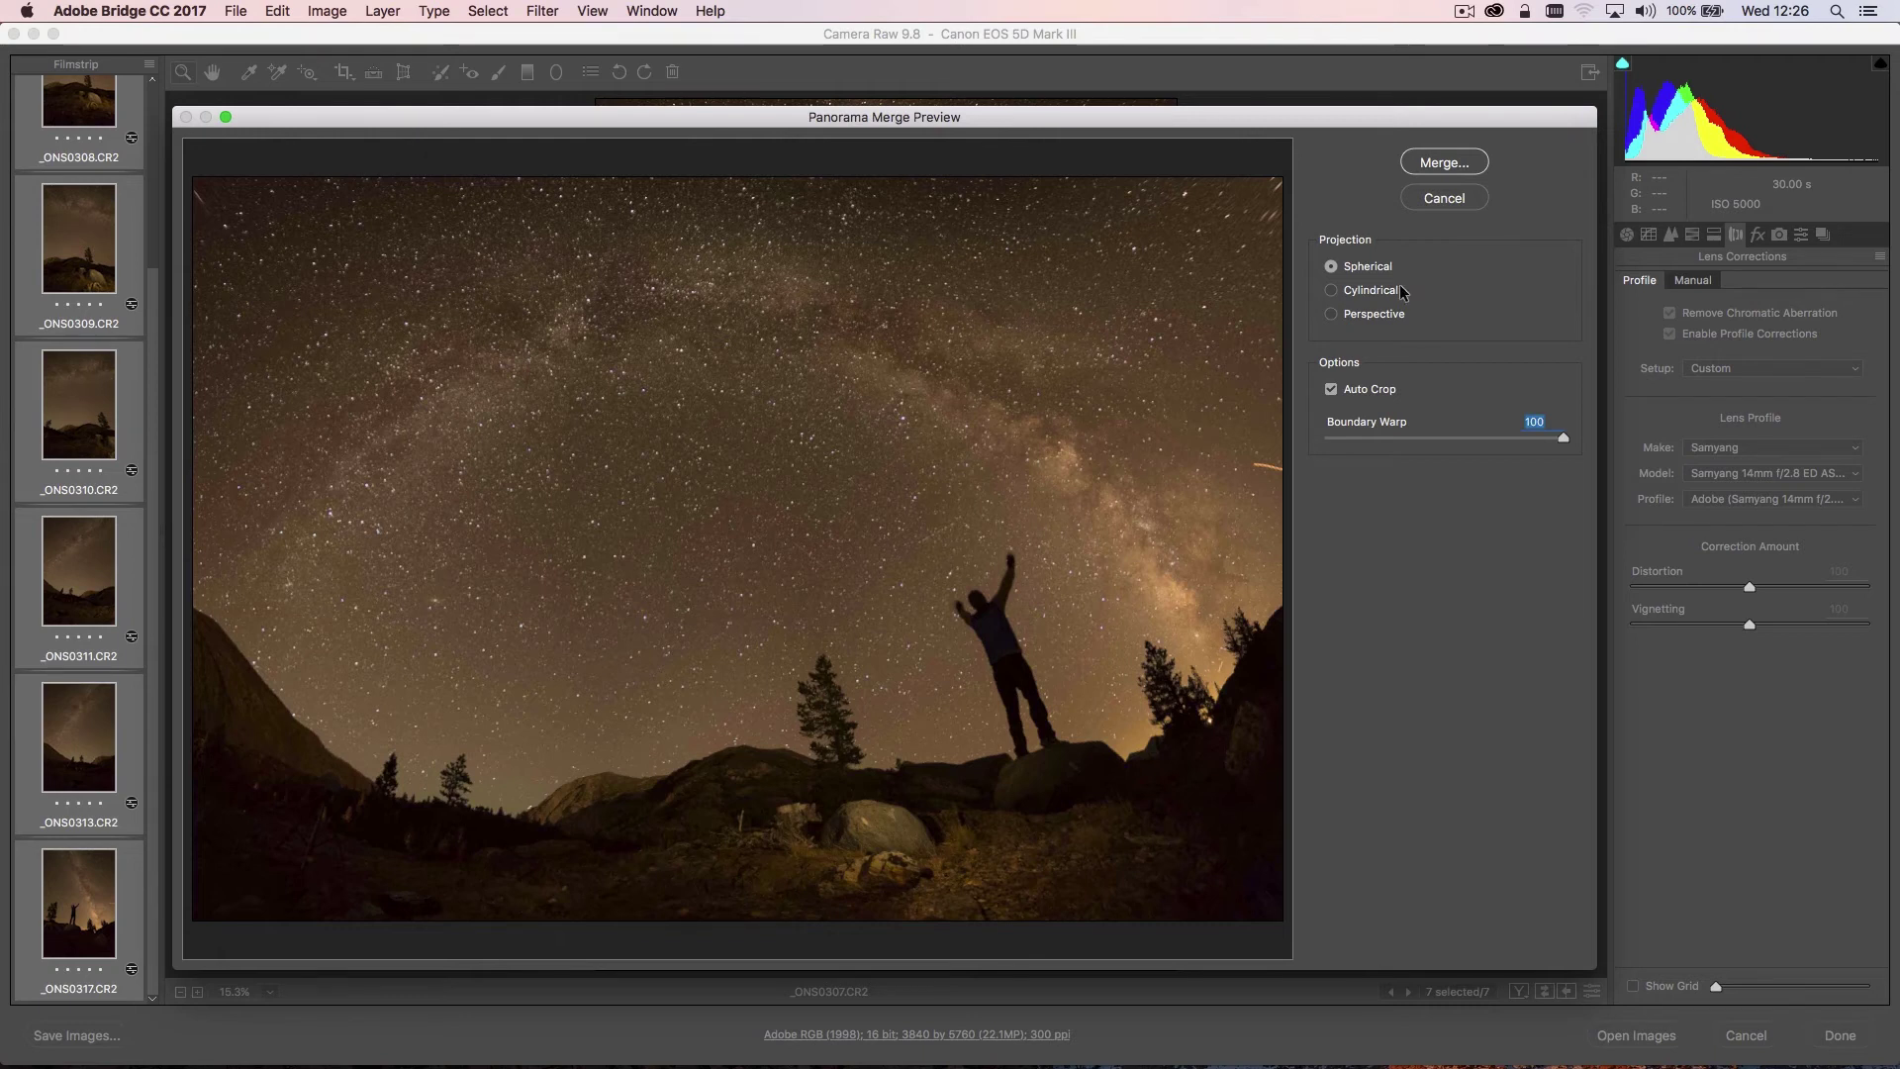
{"action": "left_click", "coordinate": [1331, 292]}
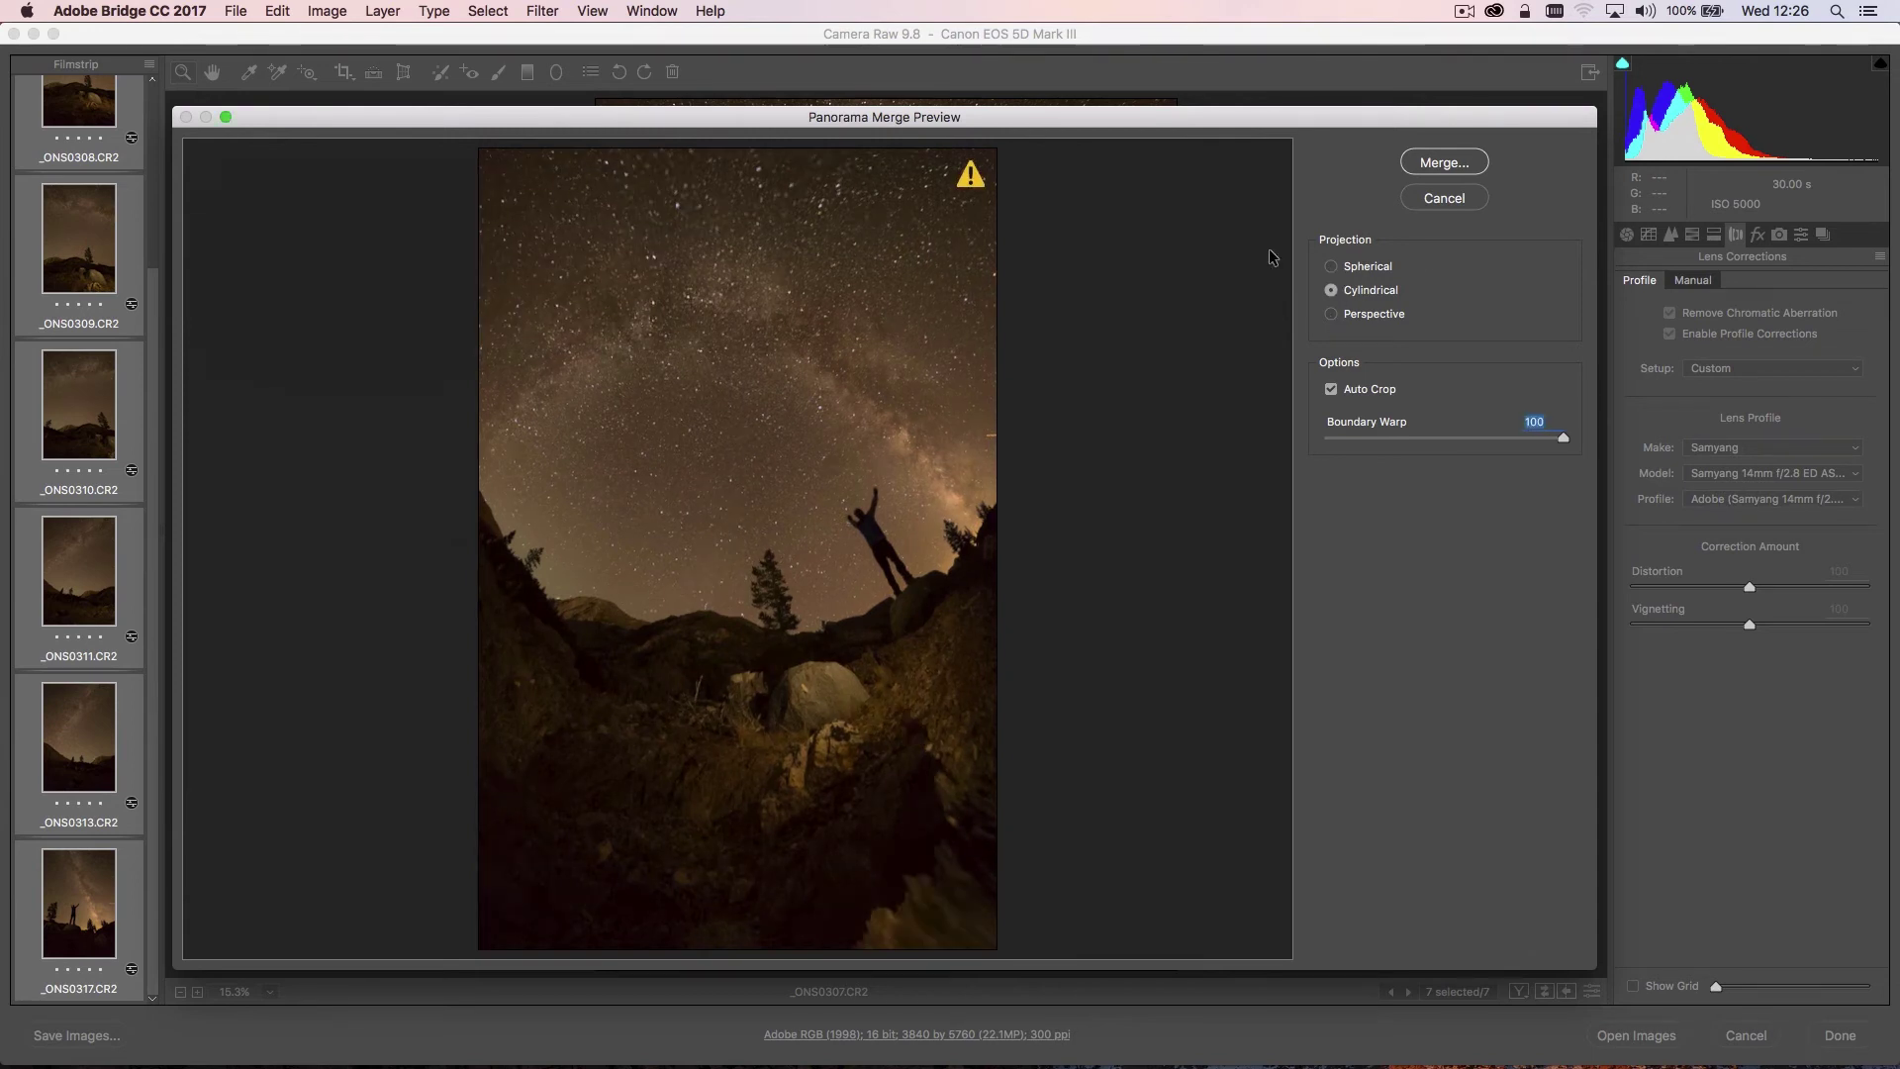
{"action": "left_click", "coordinate": [1330, 268]}
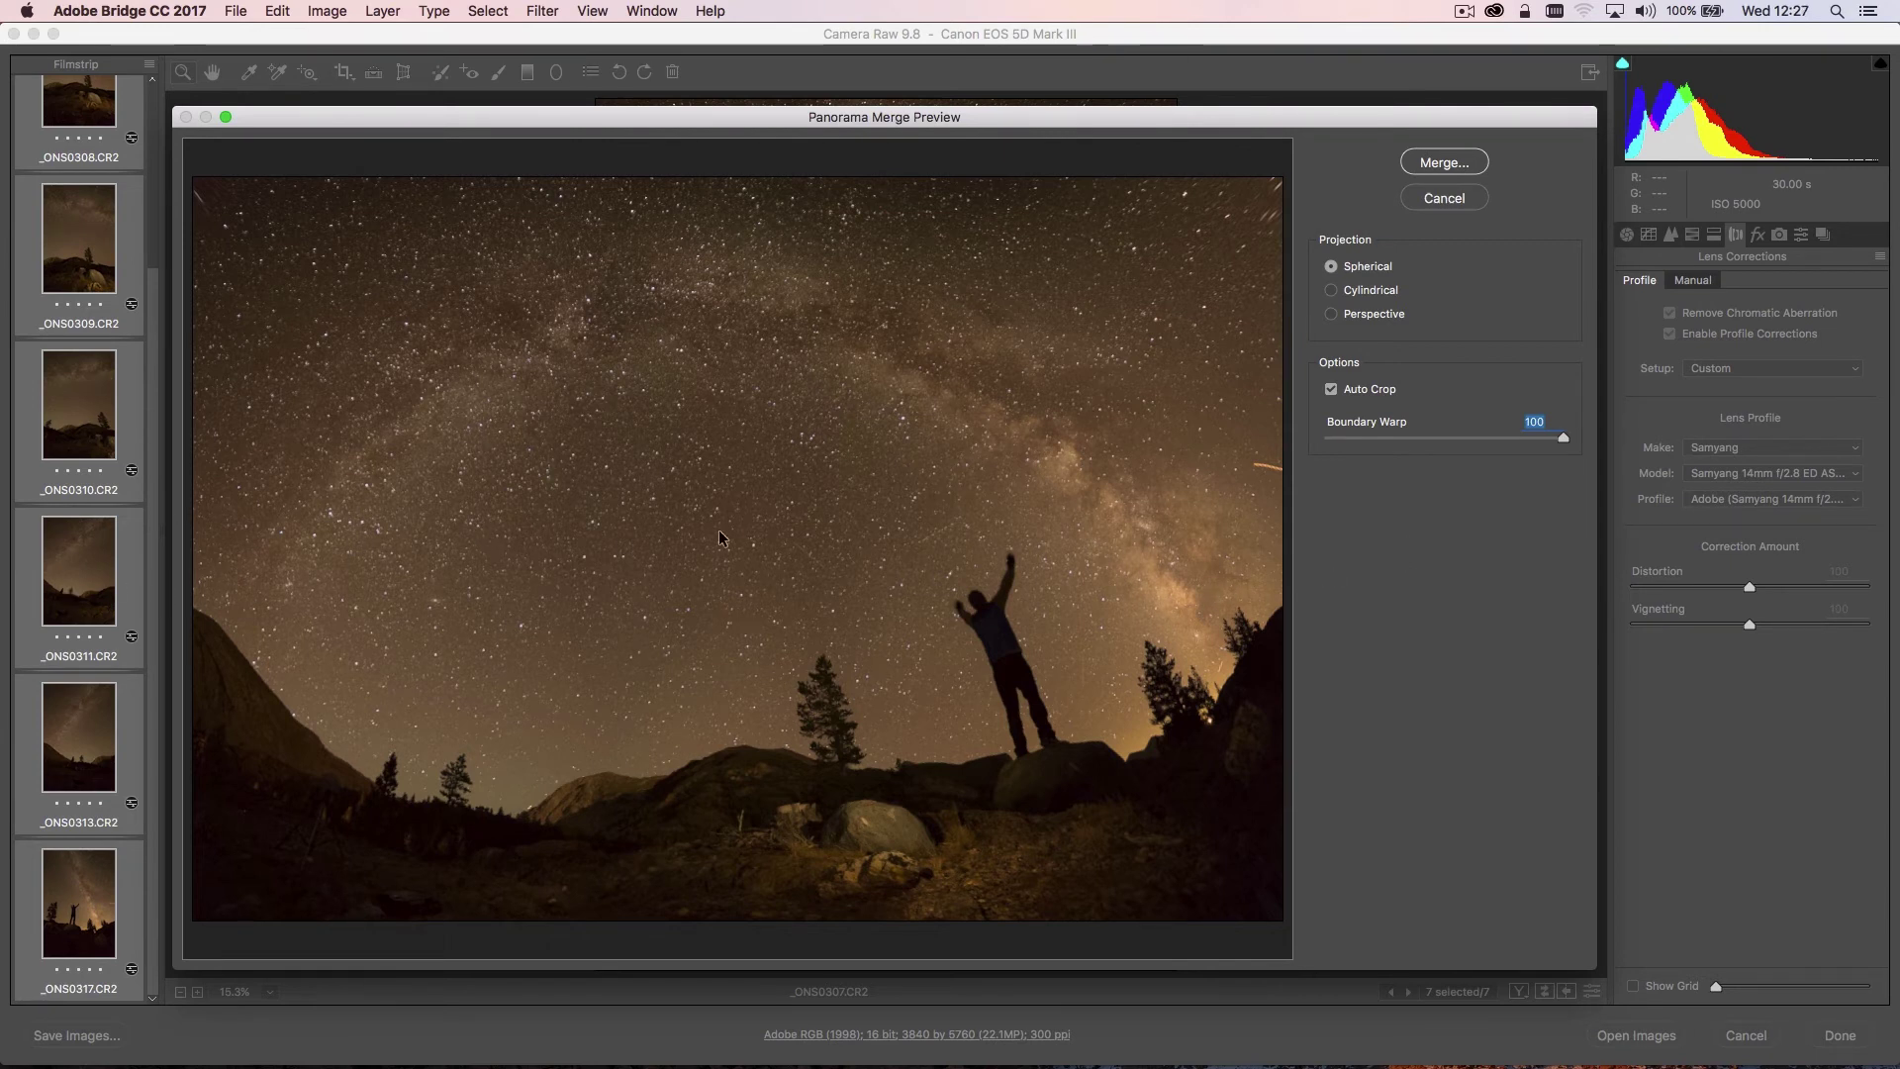
Merge the panorama and save the DNG as 'milky way pano'
{"action": "left_click", "coordinate": [1471, 165]}
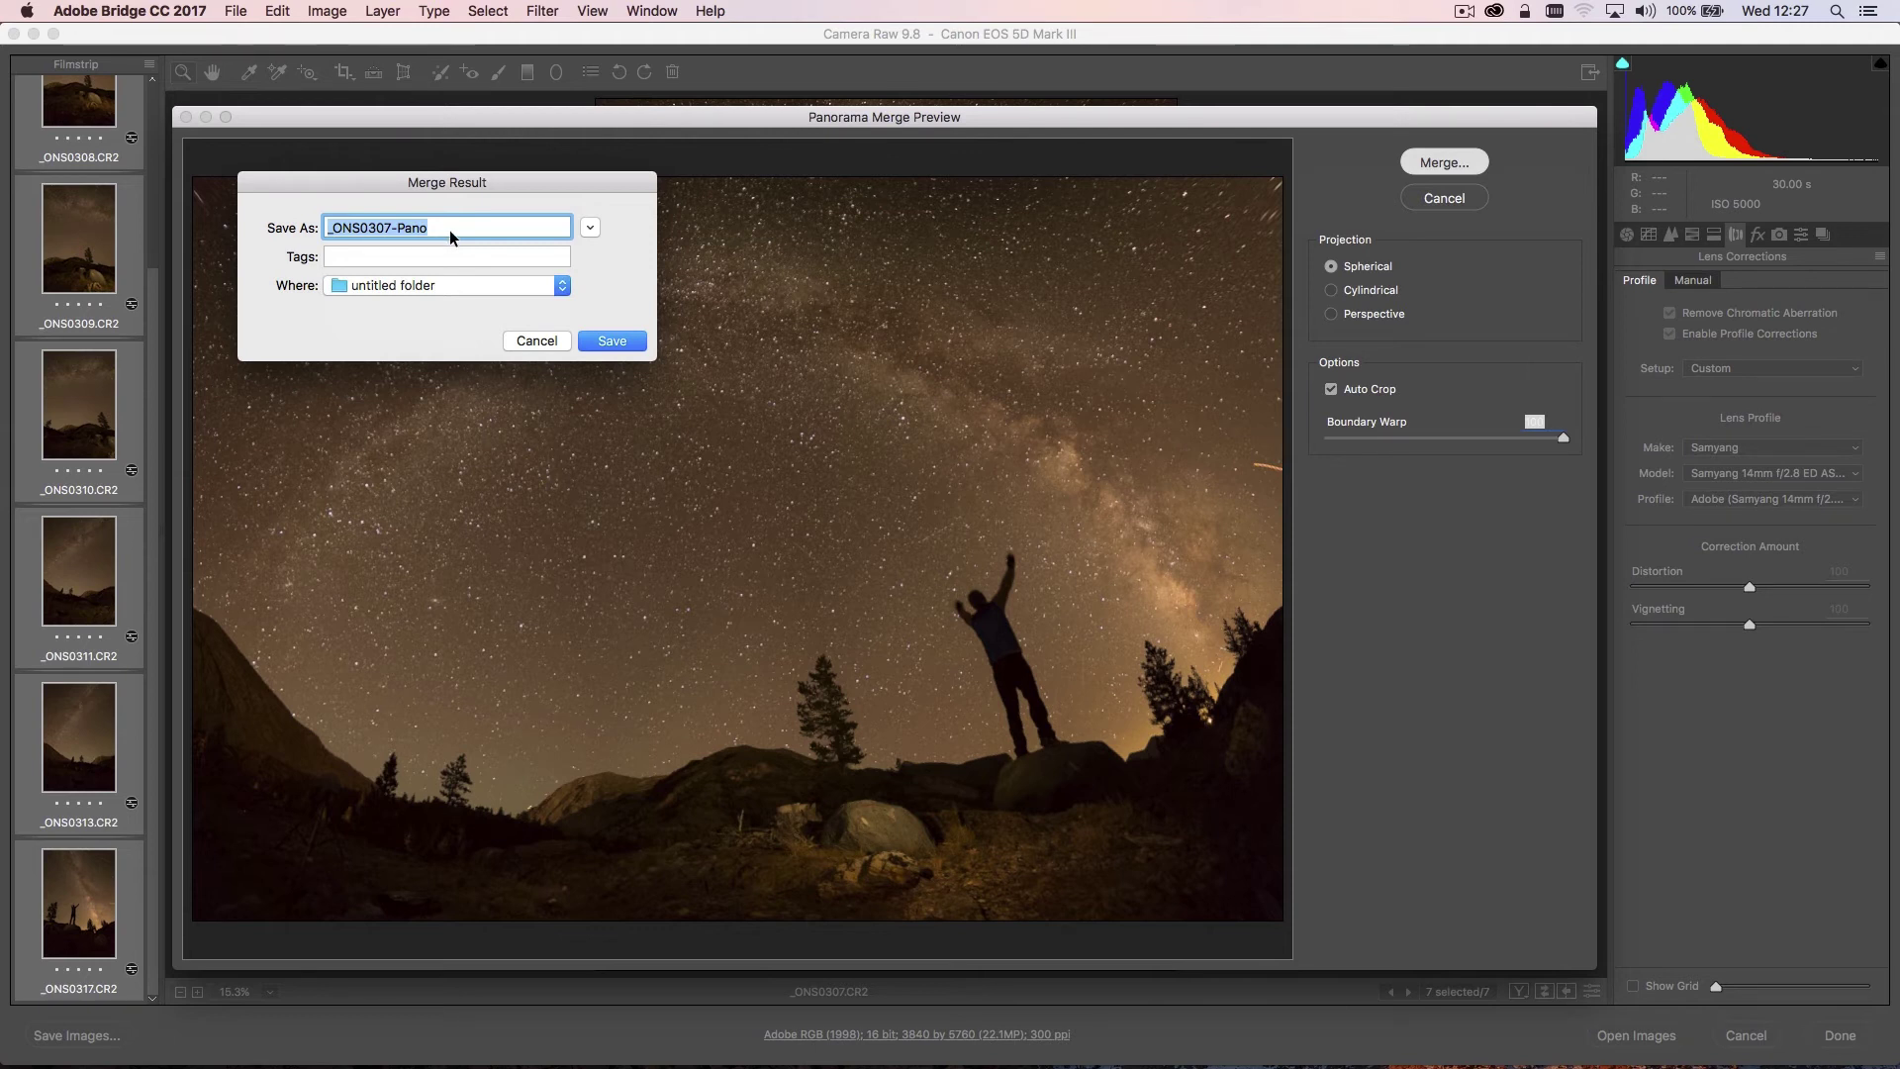
{"action": "type", "text": "milky way pano"}
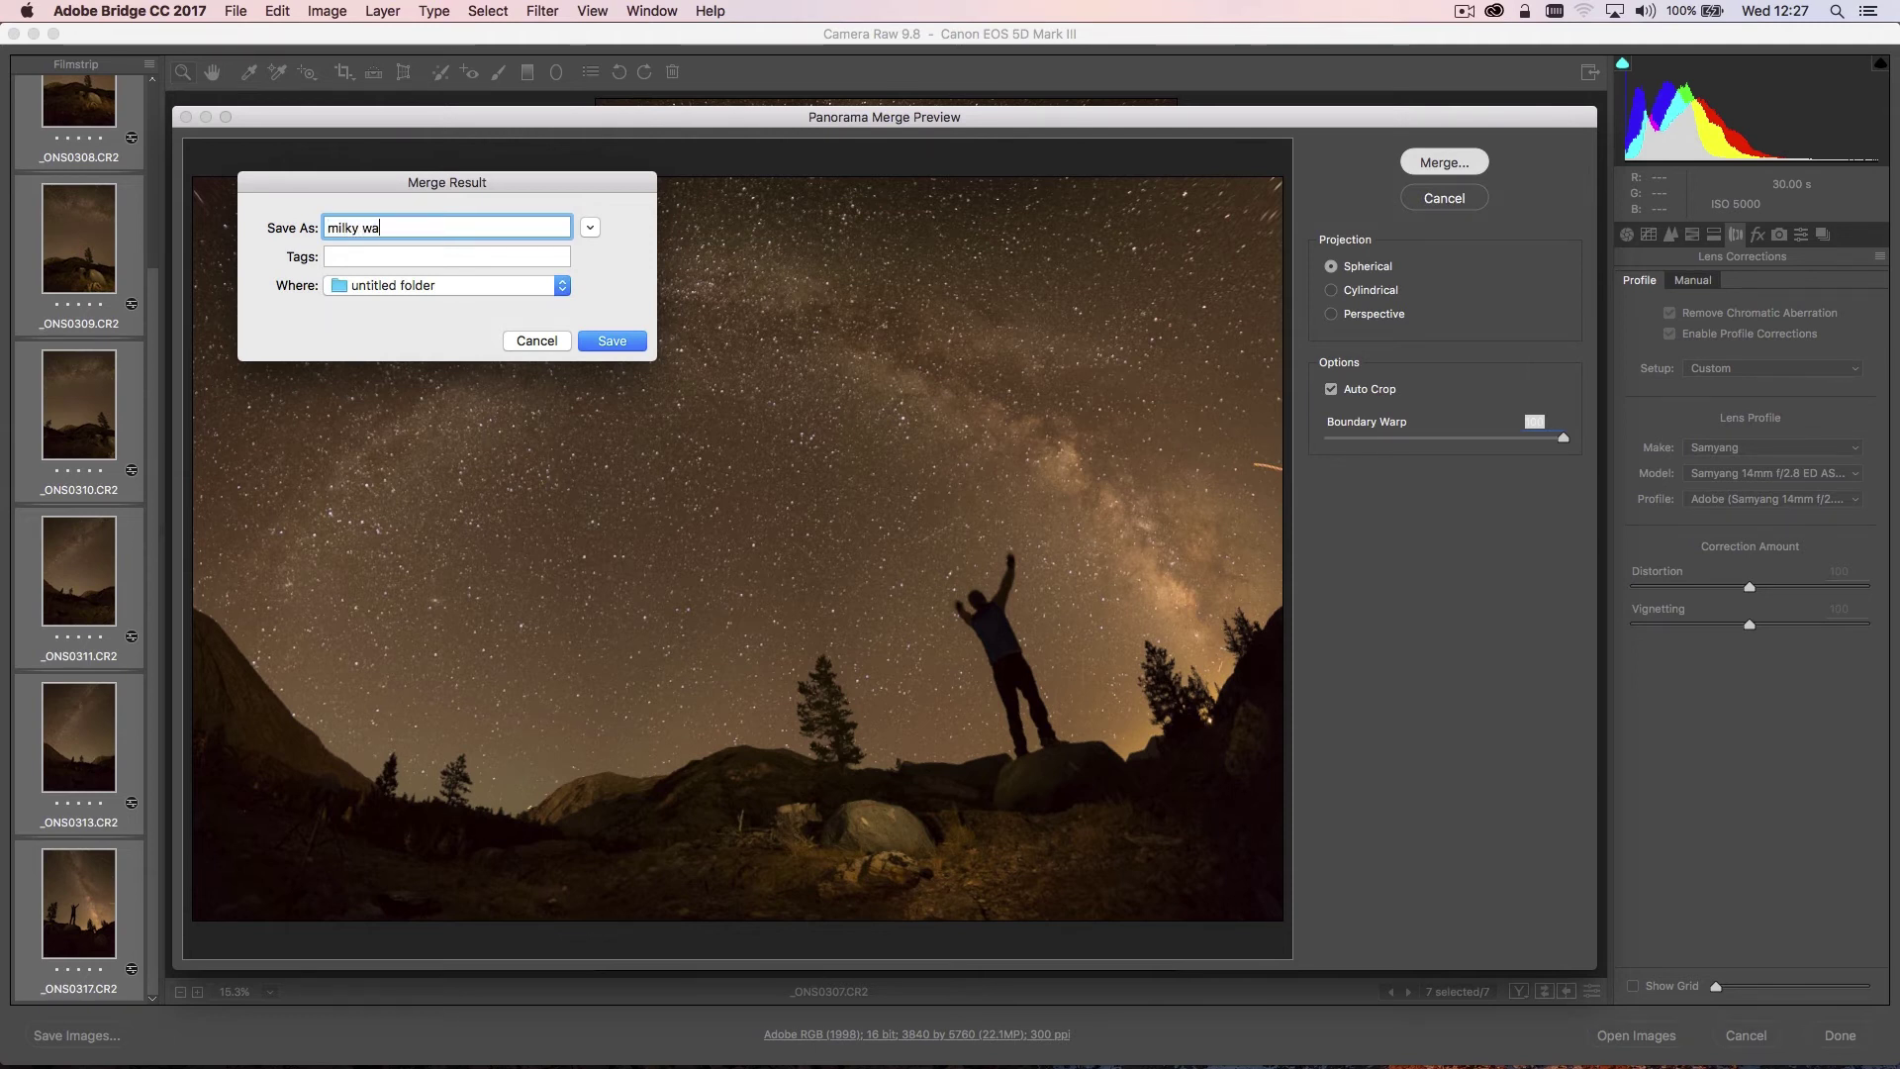
{"action": "left_click", "coordinate": [611, 341]}
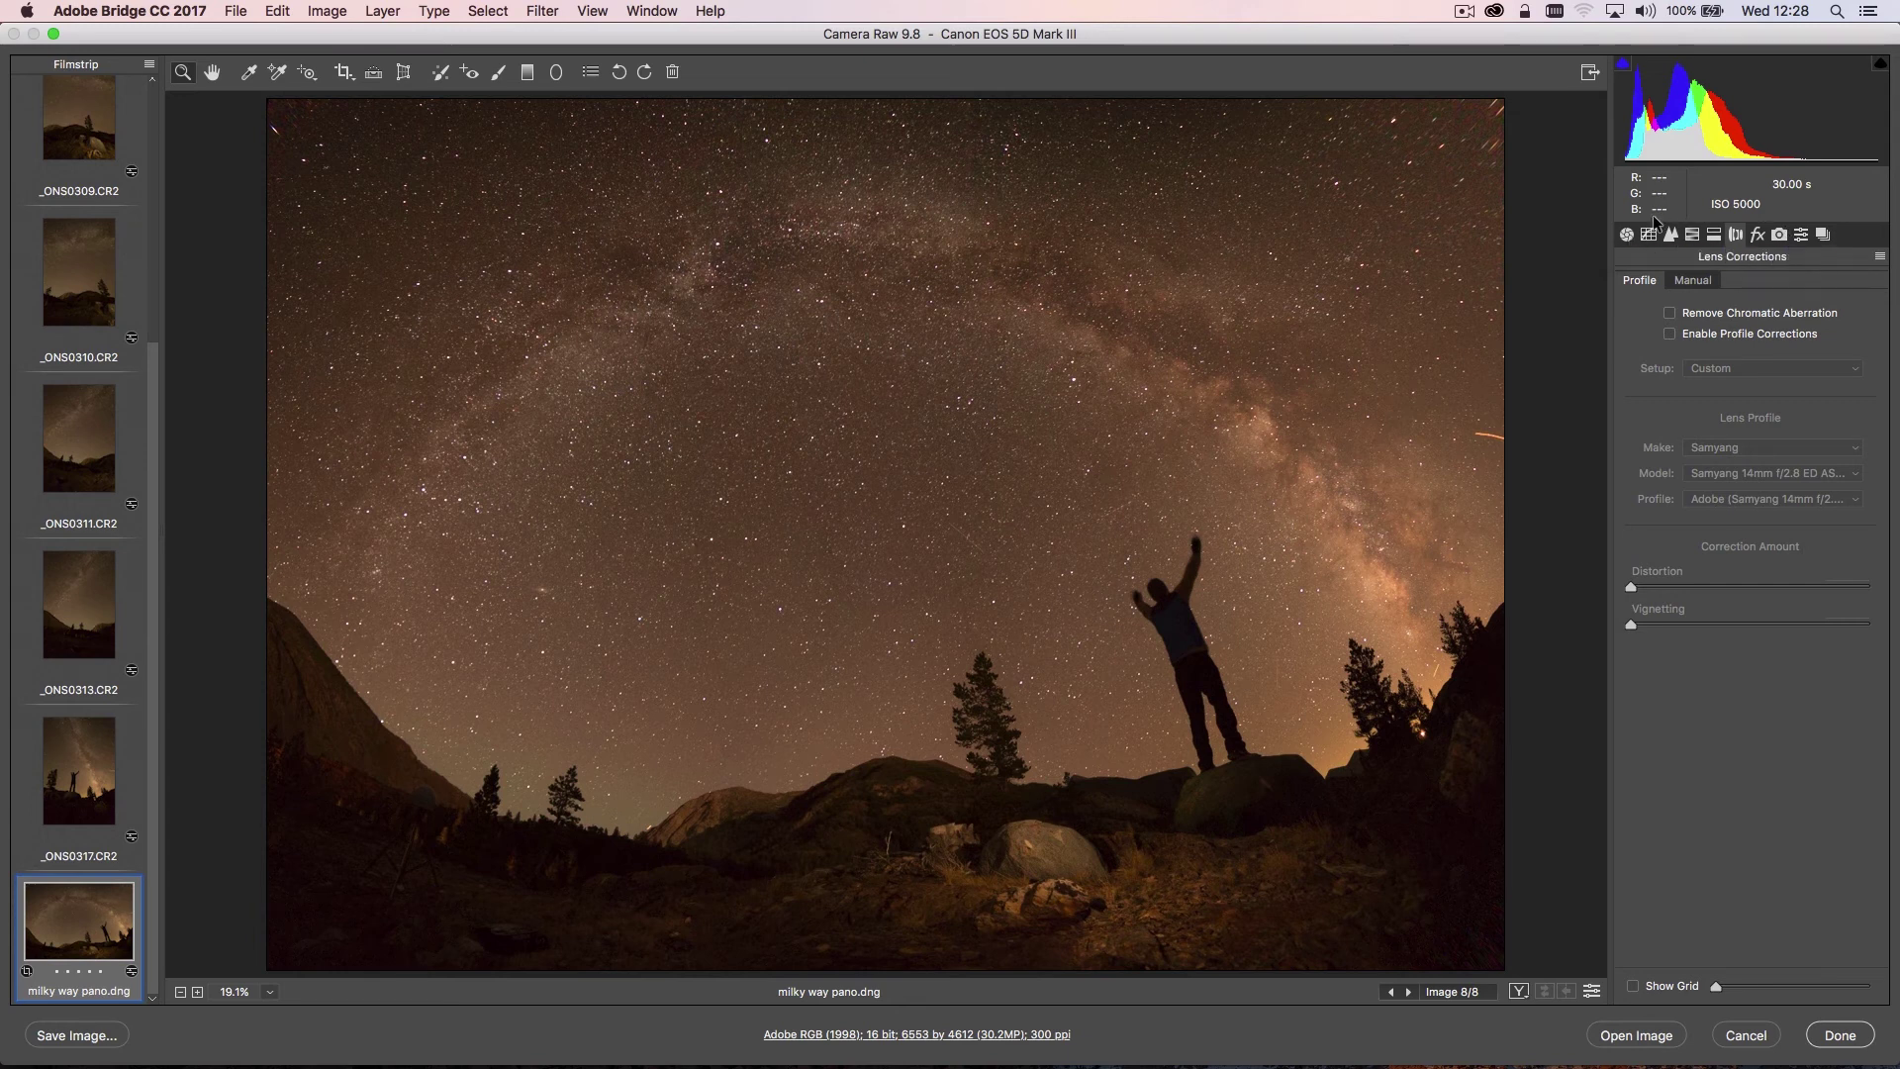
On the Basic tab set Temperature 4800, Tint +12 and Exposure -0.05
{"action": "left_click", "coordinate": [1634, 243]}
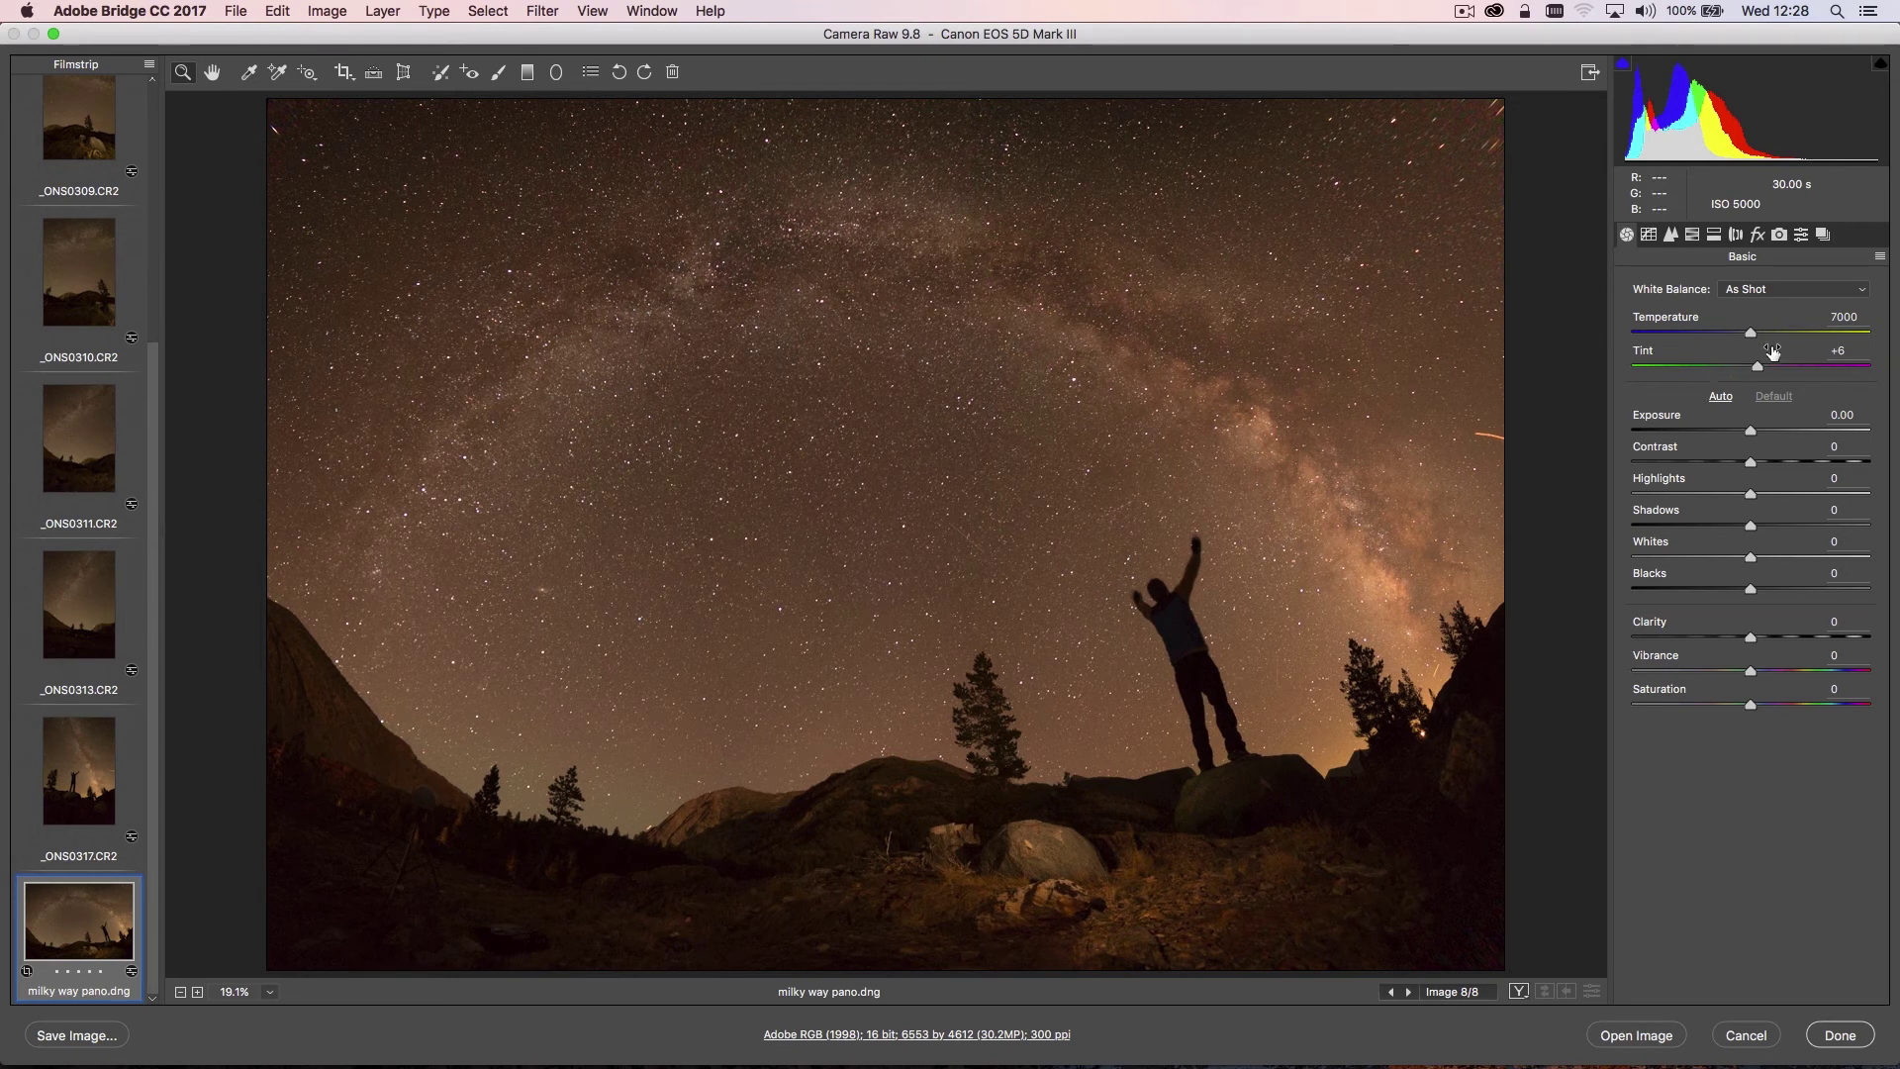
{"action": "left_click_drag", "start_coordinate": [1755, 332], "coordinate": [1704, 359]}
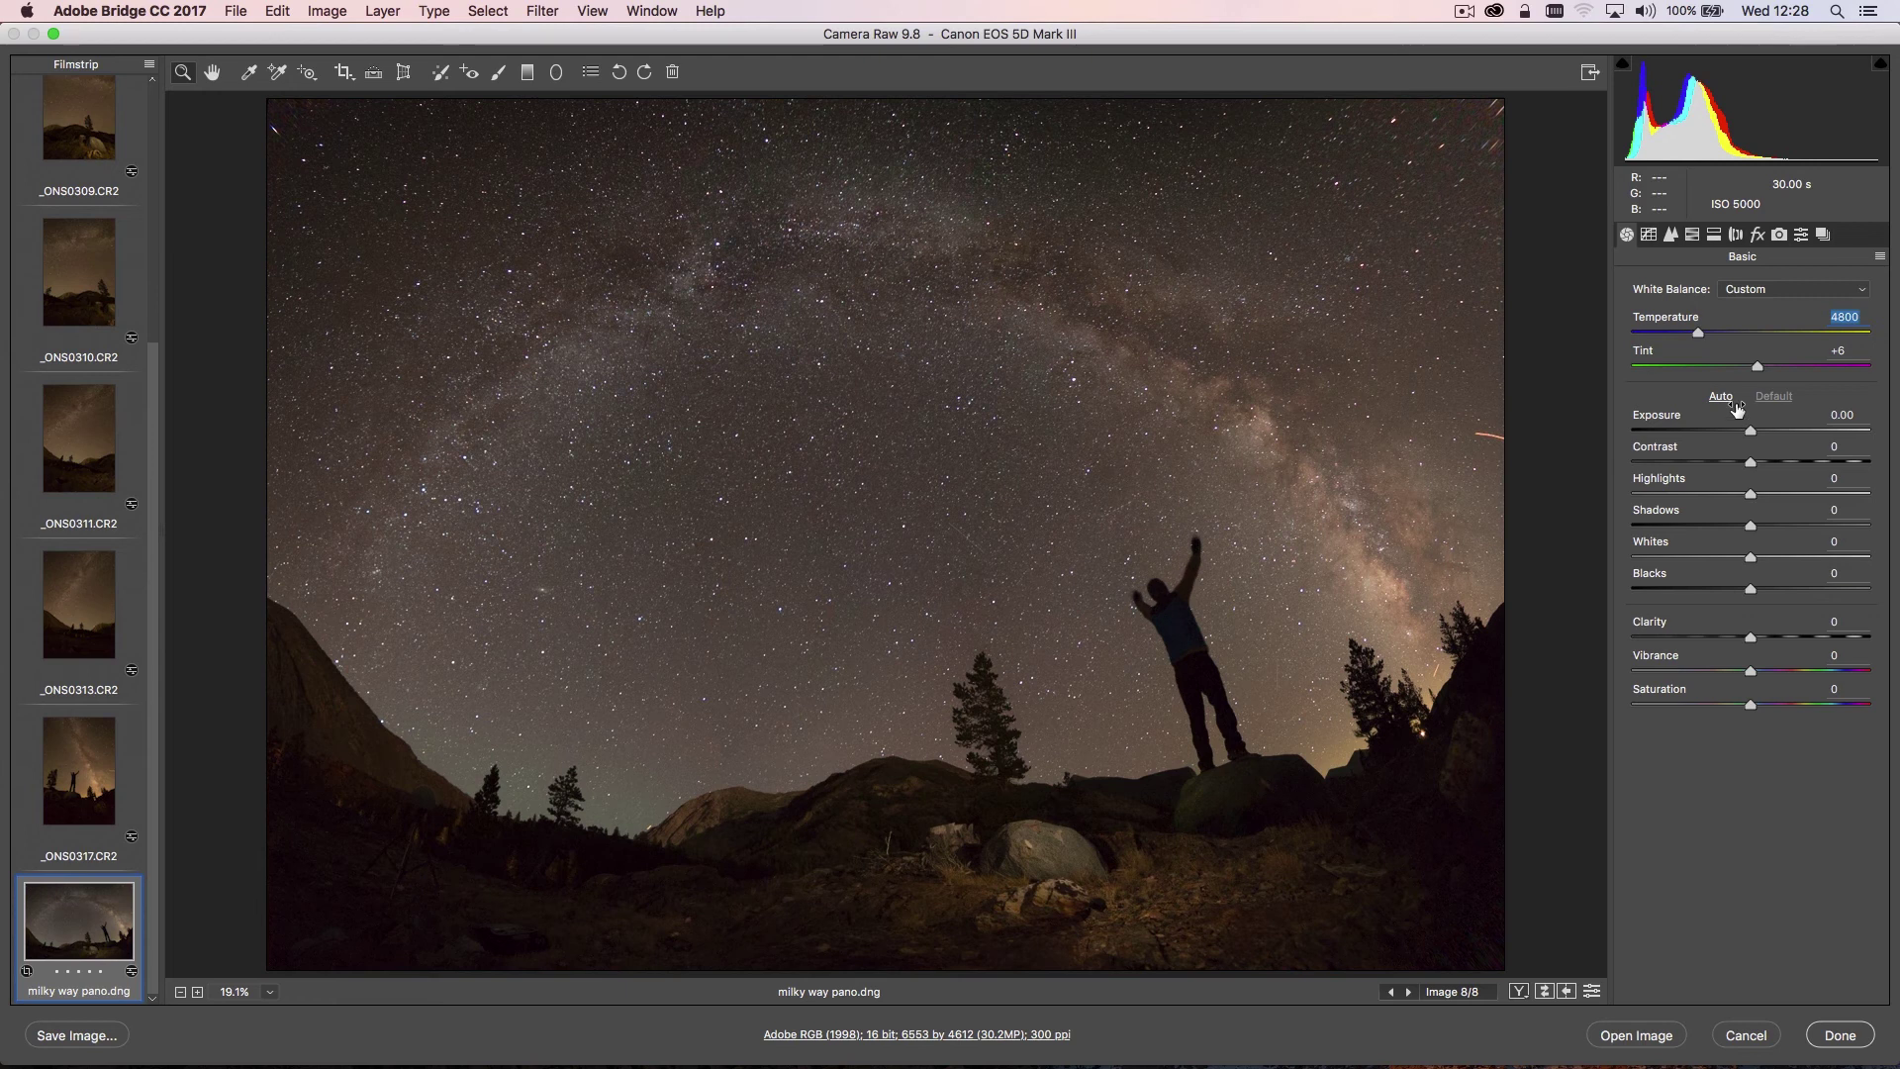
{"action": "left_click_drag", "start_coordinate": [1759, 365], "coordinate": [1765, 367]}
{"action": "left_click_drag", "start_coordinate": [1751, 436], "coordinate": [1750, 437]}
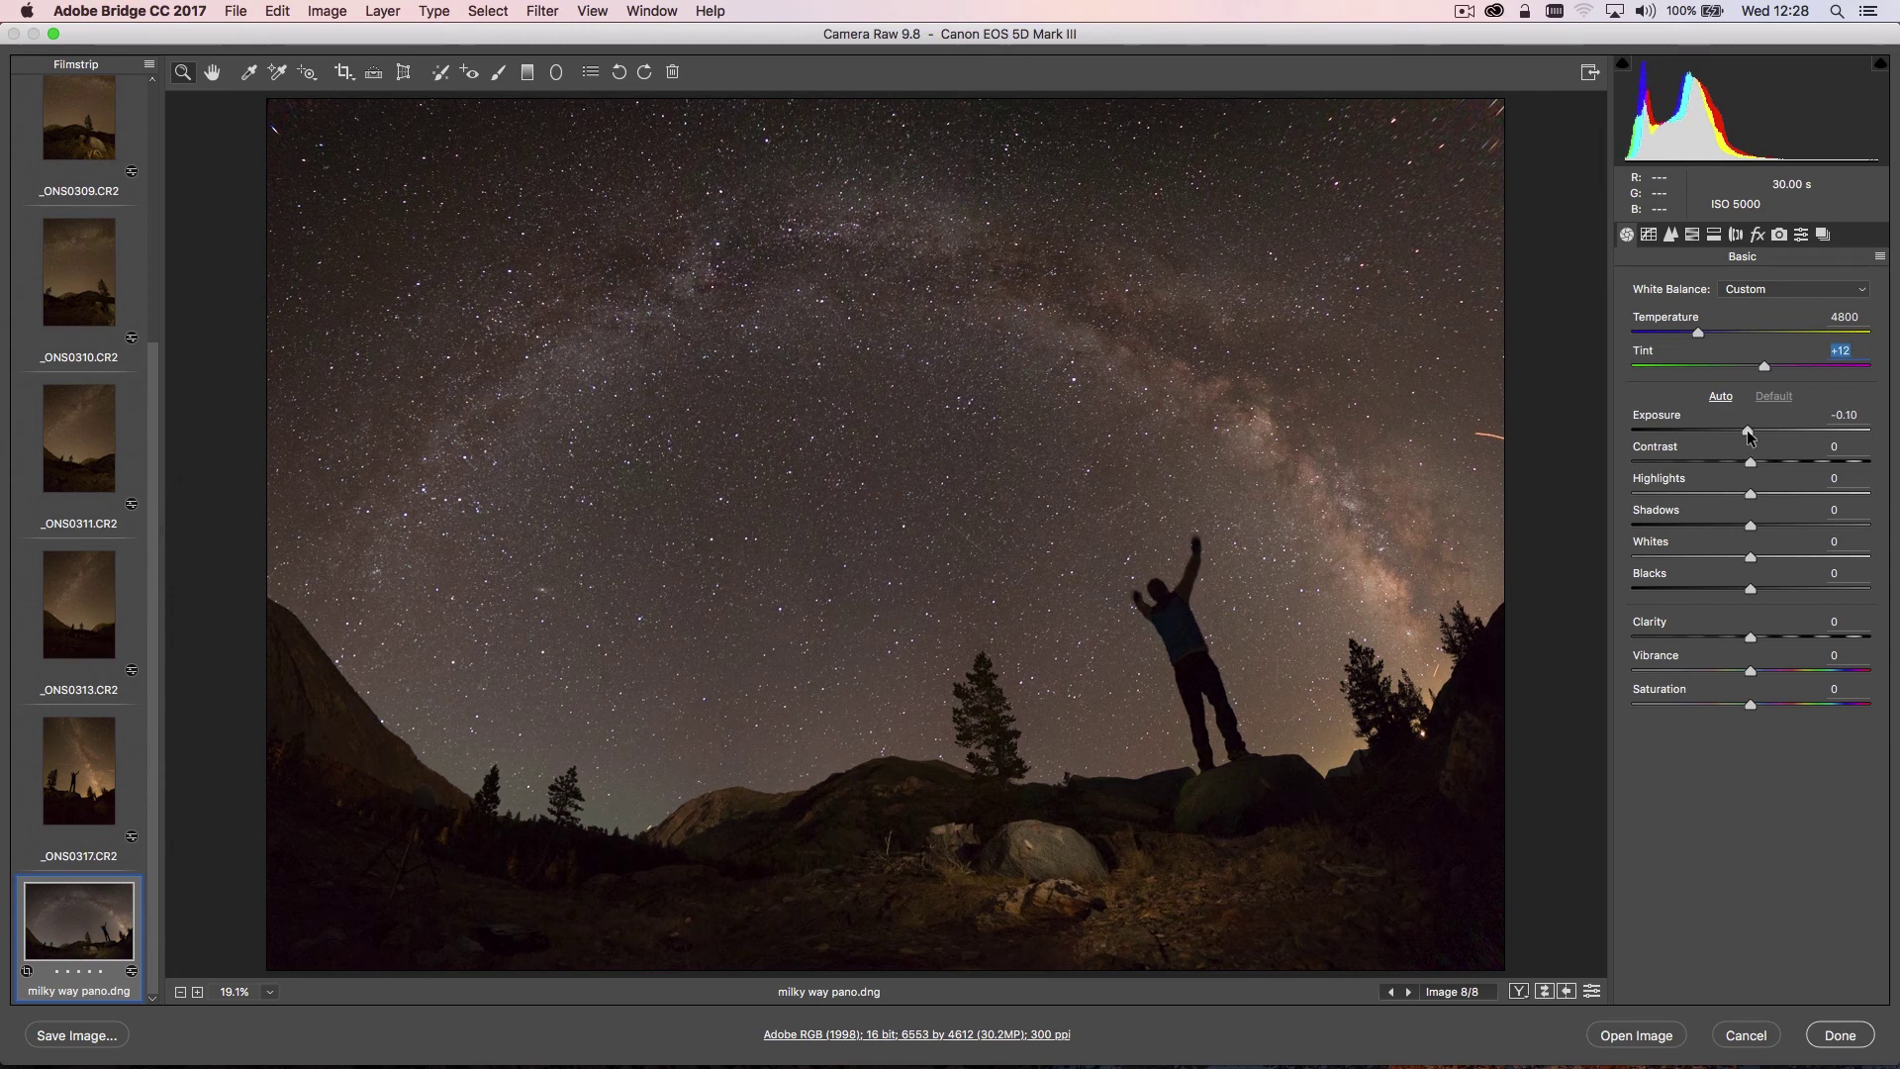
Raise Contrast to +32, Highlights and Shadows to +13, and lower Whites to -23
{"action": "left_click_drag", "start_coordinate": [1749, 461], "coordinate": [1789, 459]}
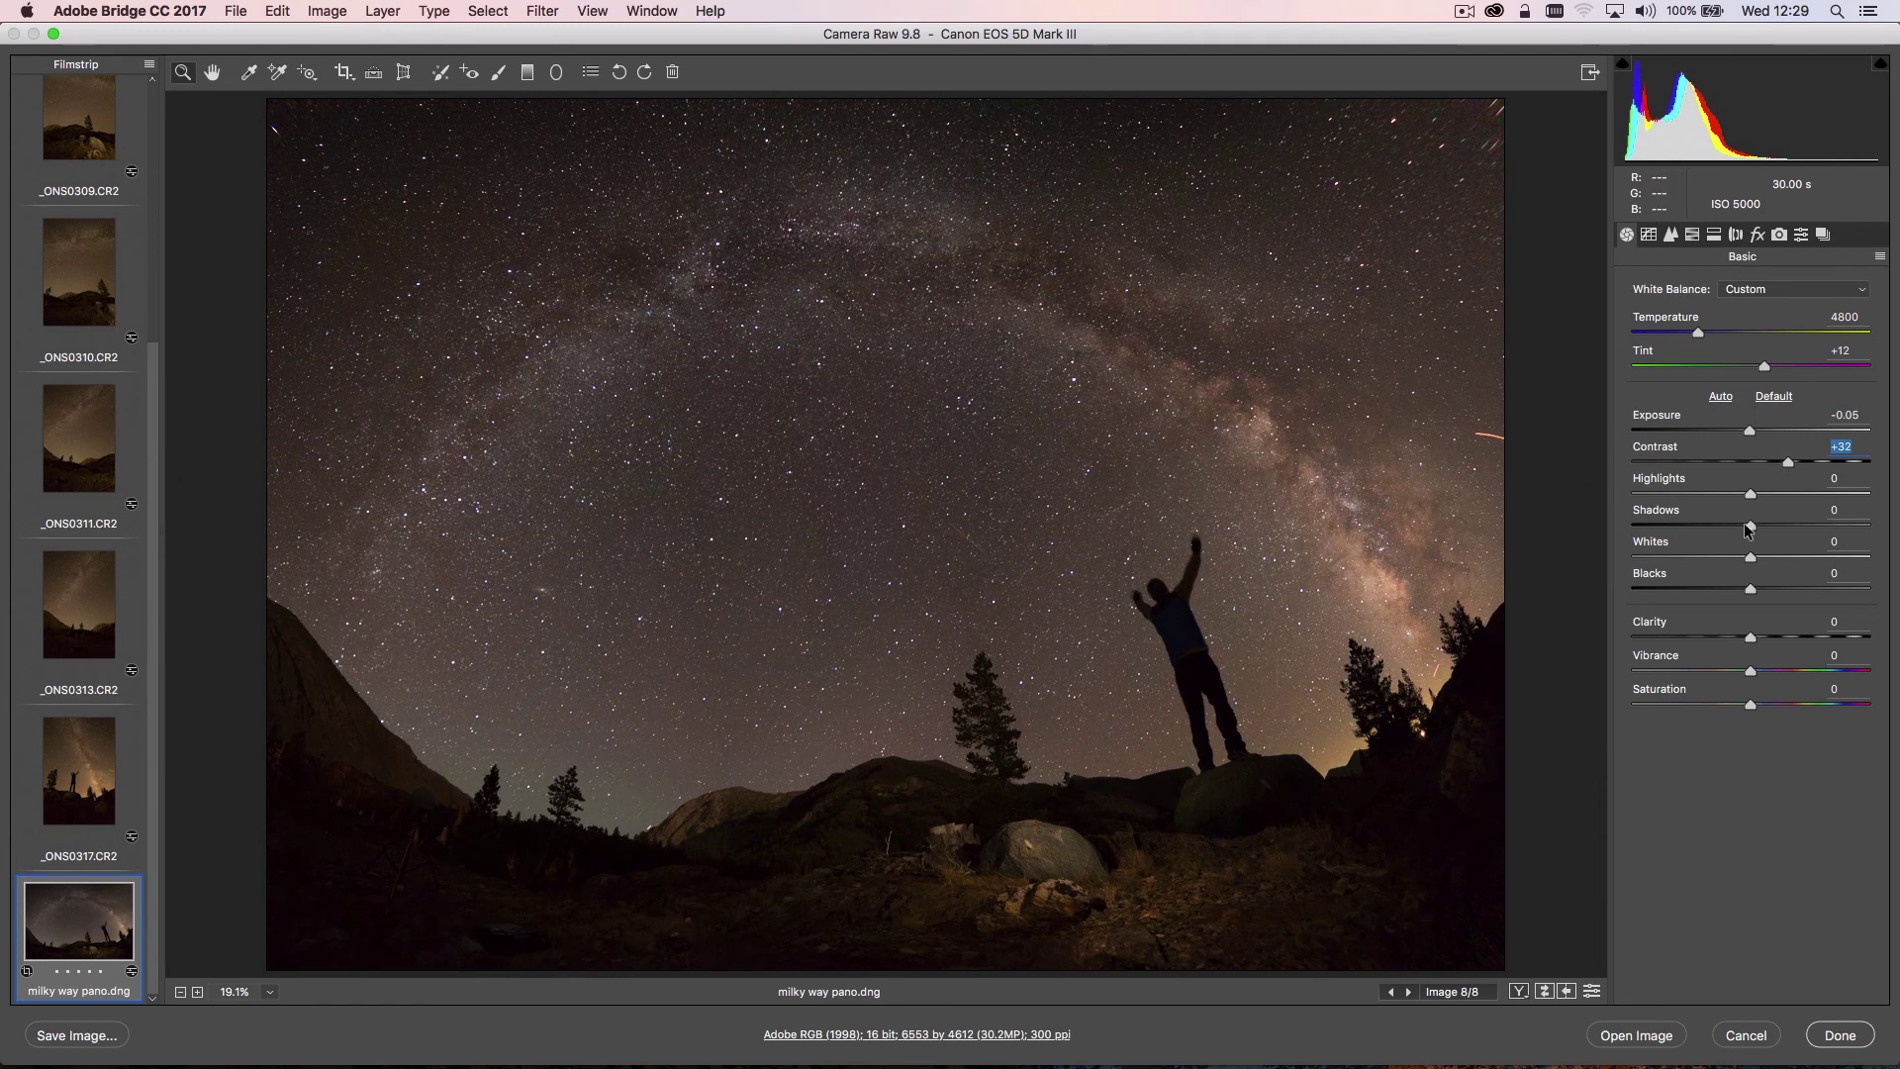
{"action": "left_click_drag", "start_coordinate": [1750, 531], "coordinate": [1723, 558]}
{"action": "left_click", "coordinate": [1766, 494]}
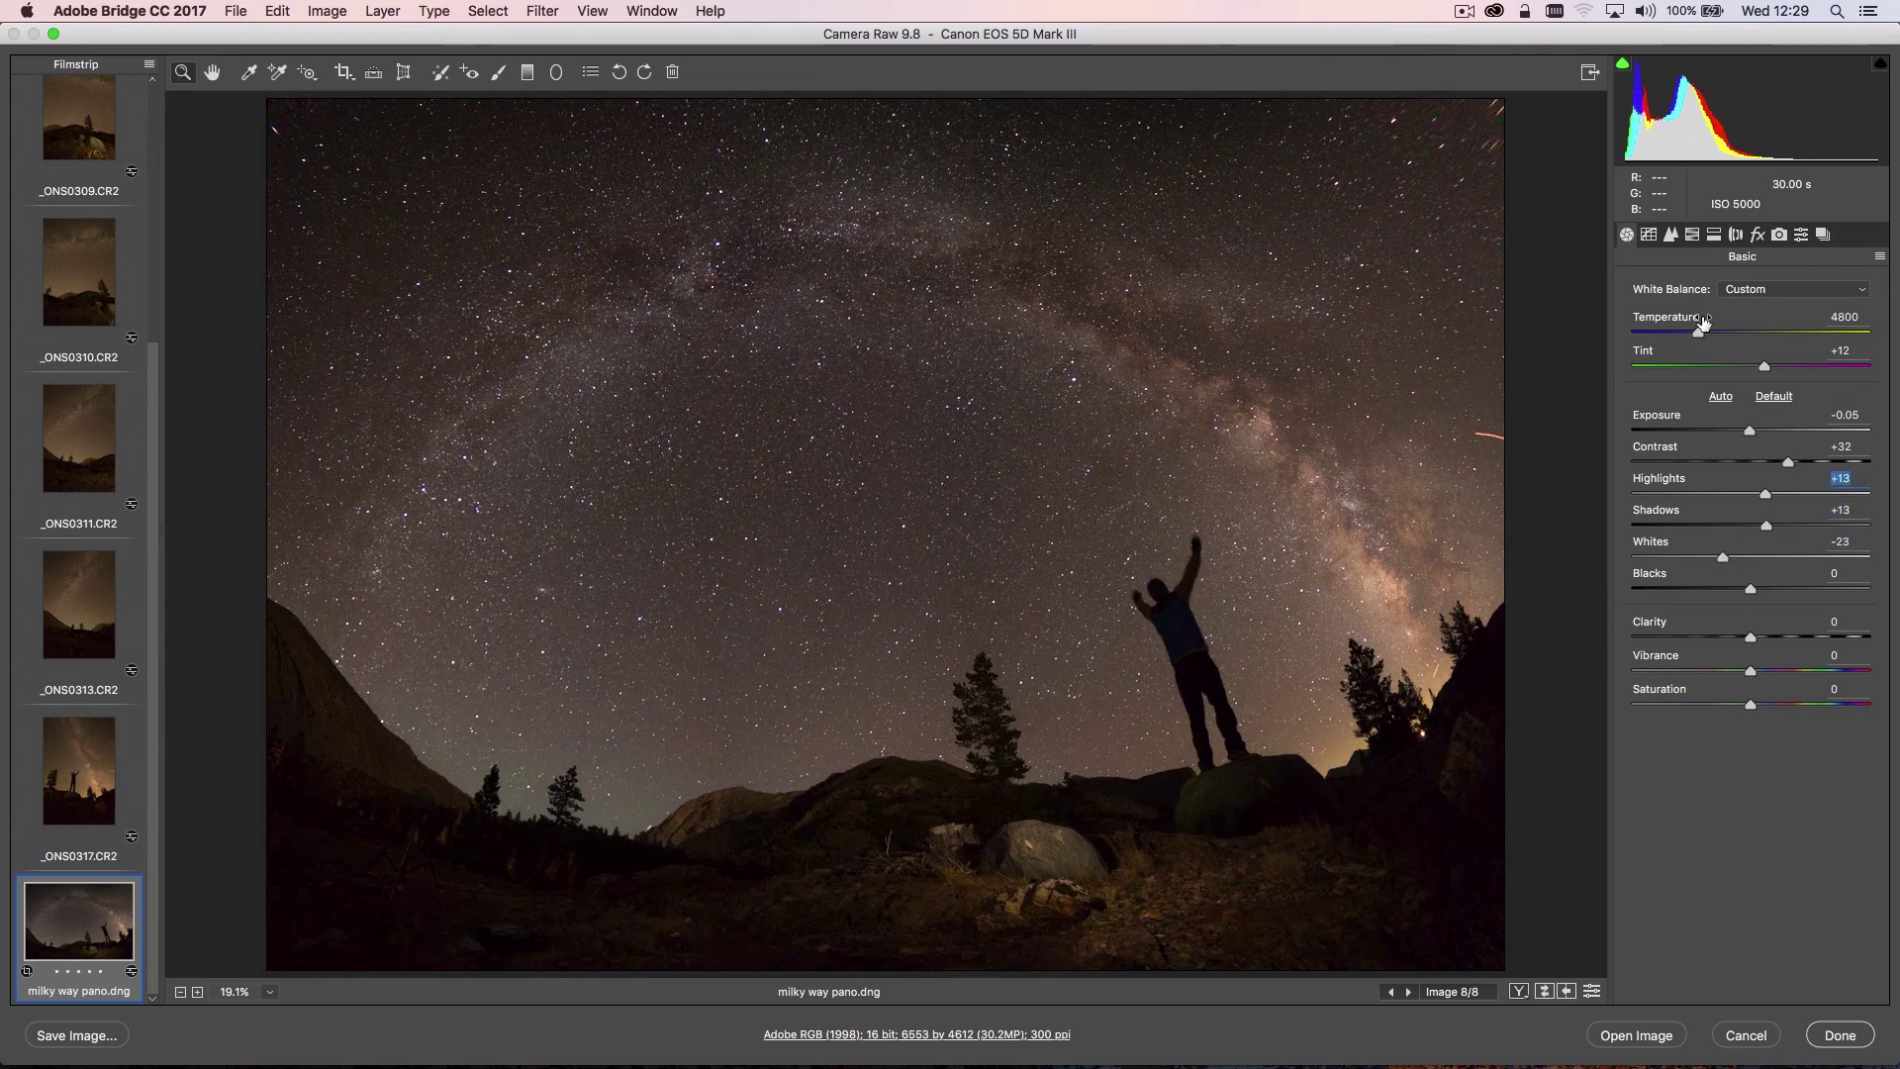
{"action": "left_click", "coordinate": [1758, 237]}
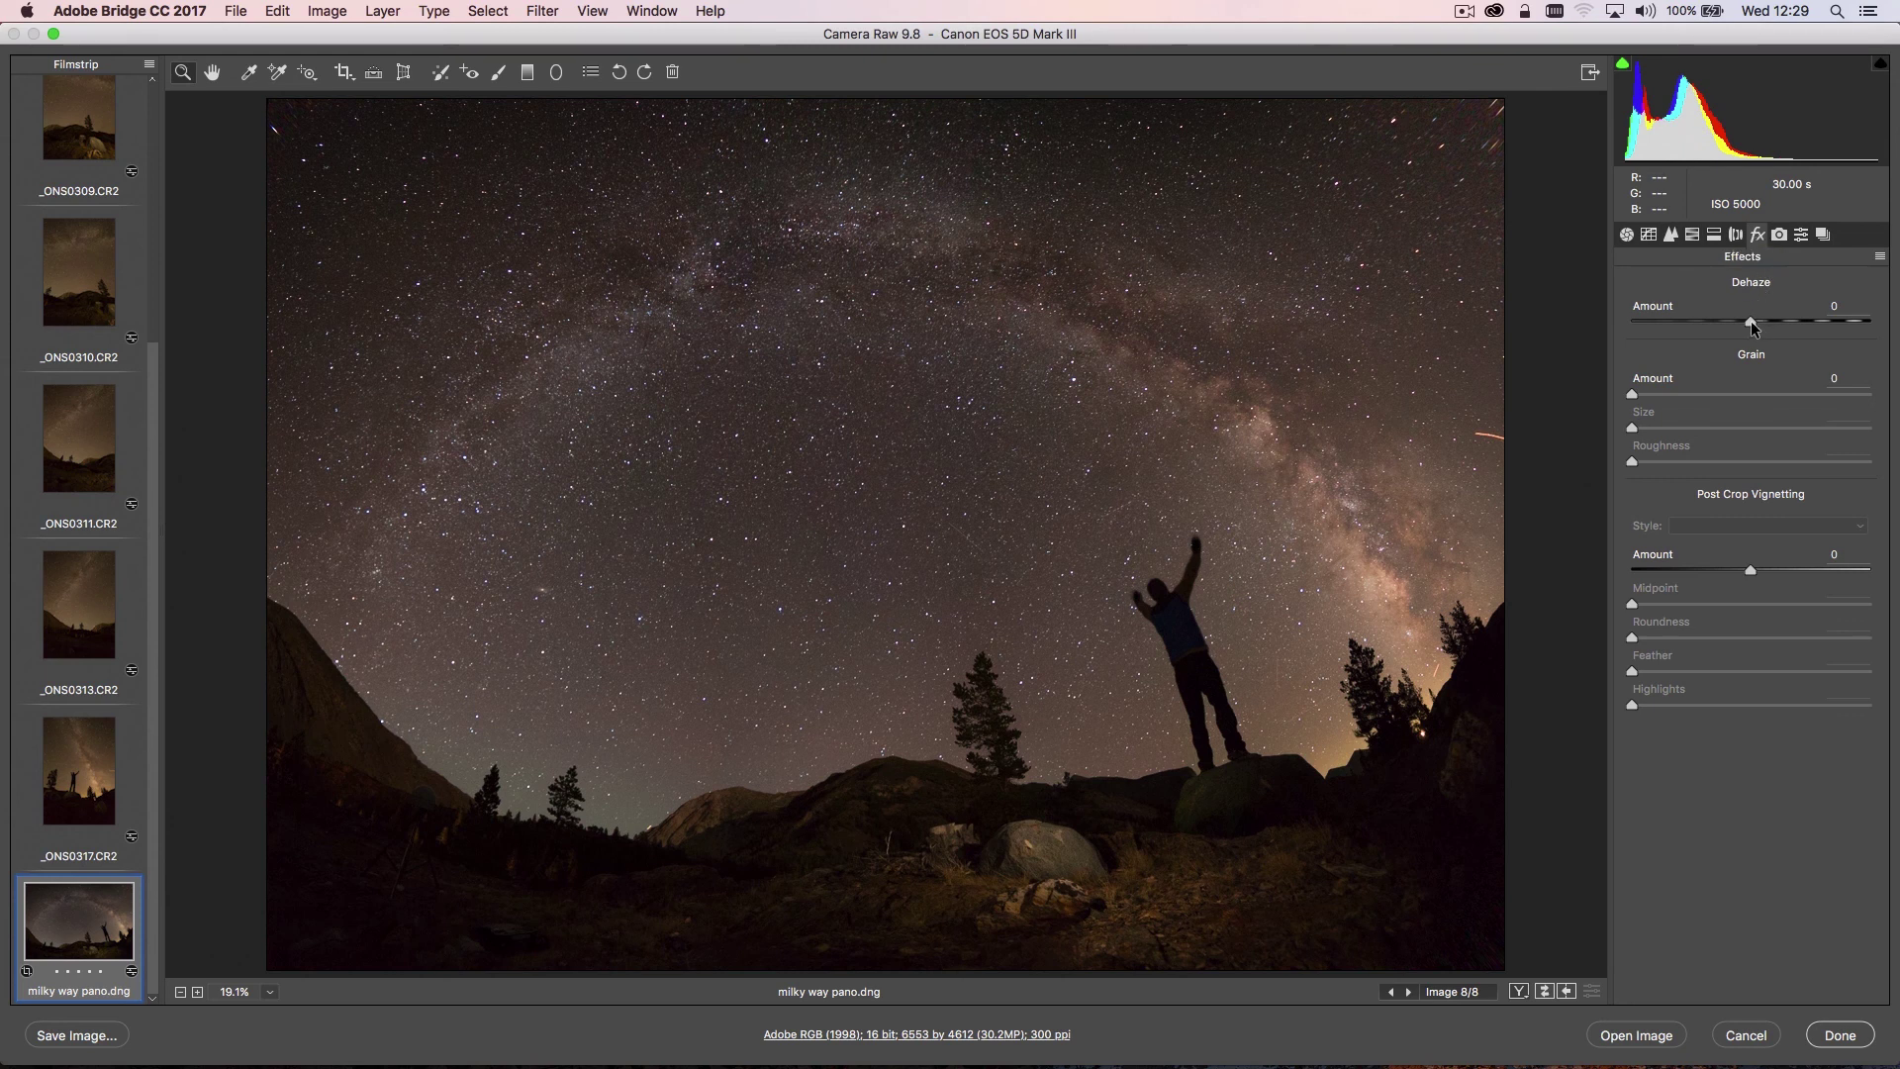
Raise Dehaze to +48, then cool the panorama's Temperature to about 4300 in Basic
{"action": "left_click_drag", "start_coordinate": [1754, 323], "coordinate": [1809, 331]}
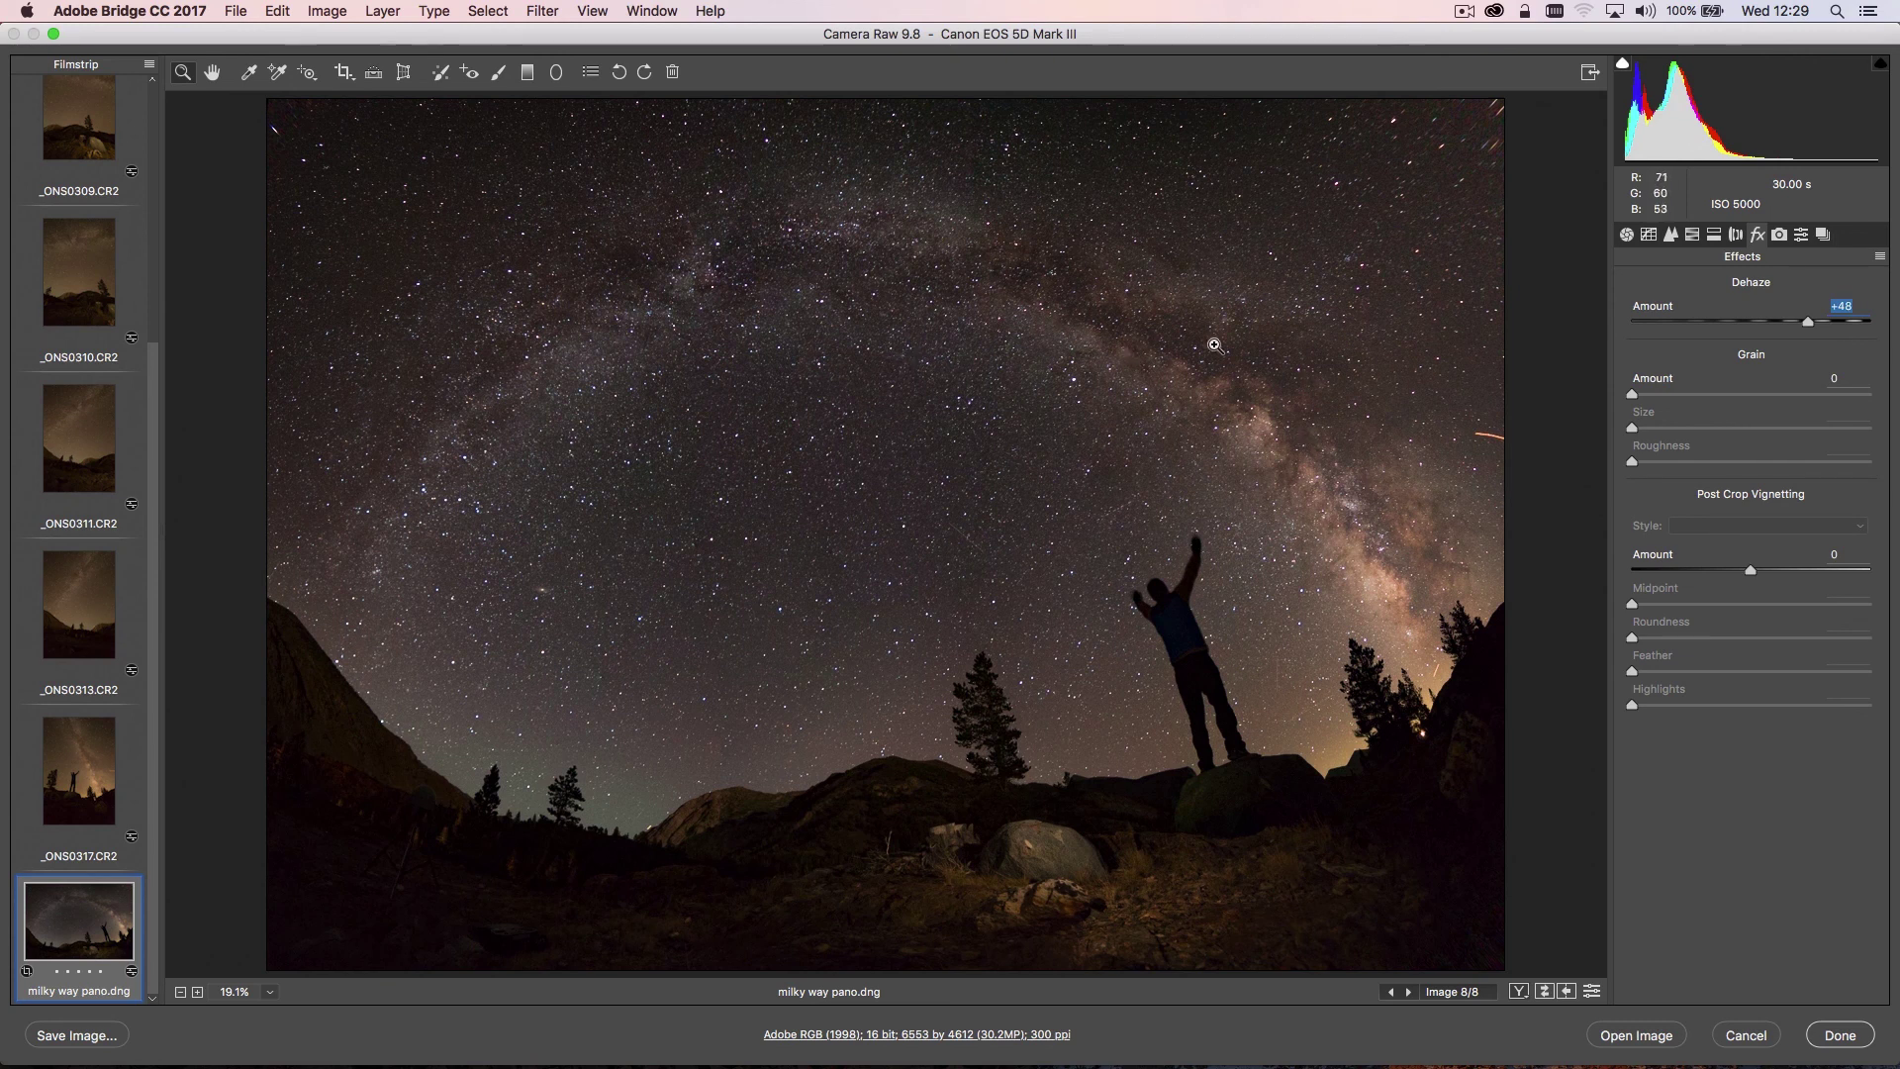
{"action": "left_click", "coordinate": [1629, 236]}
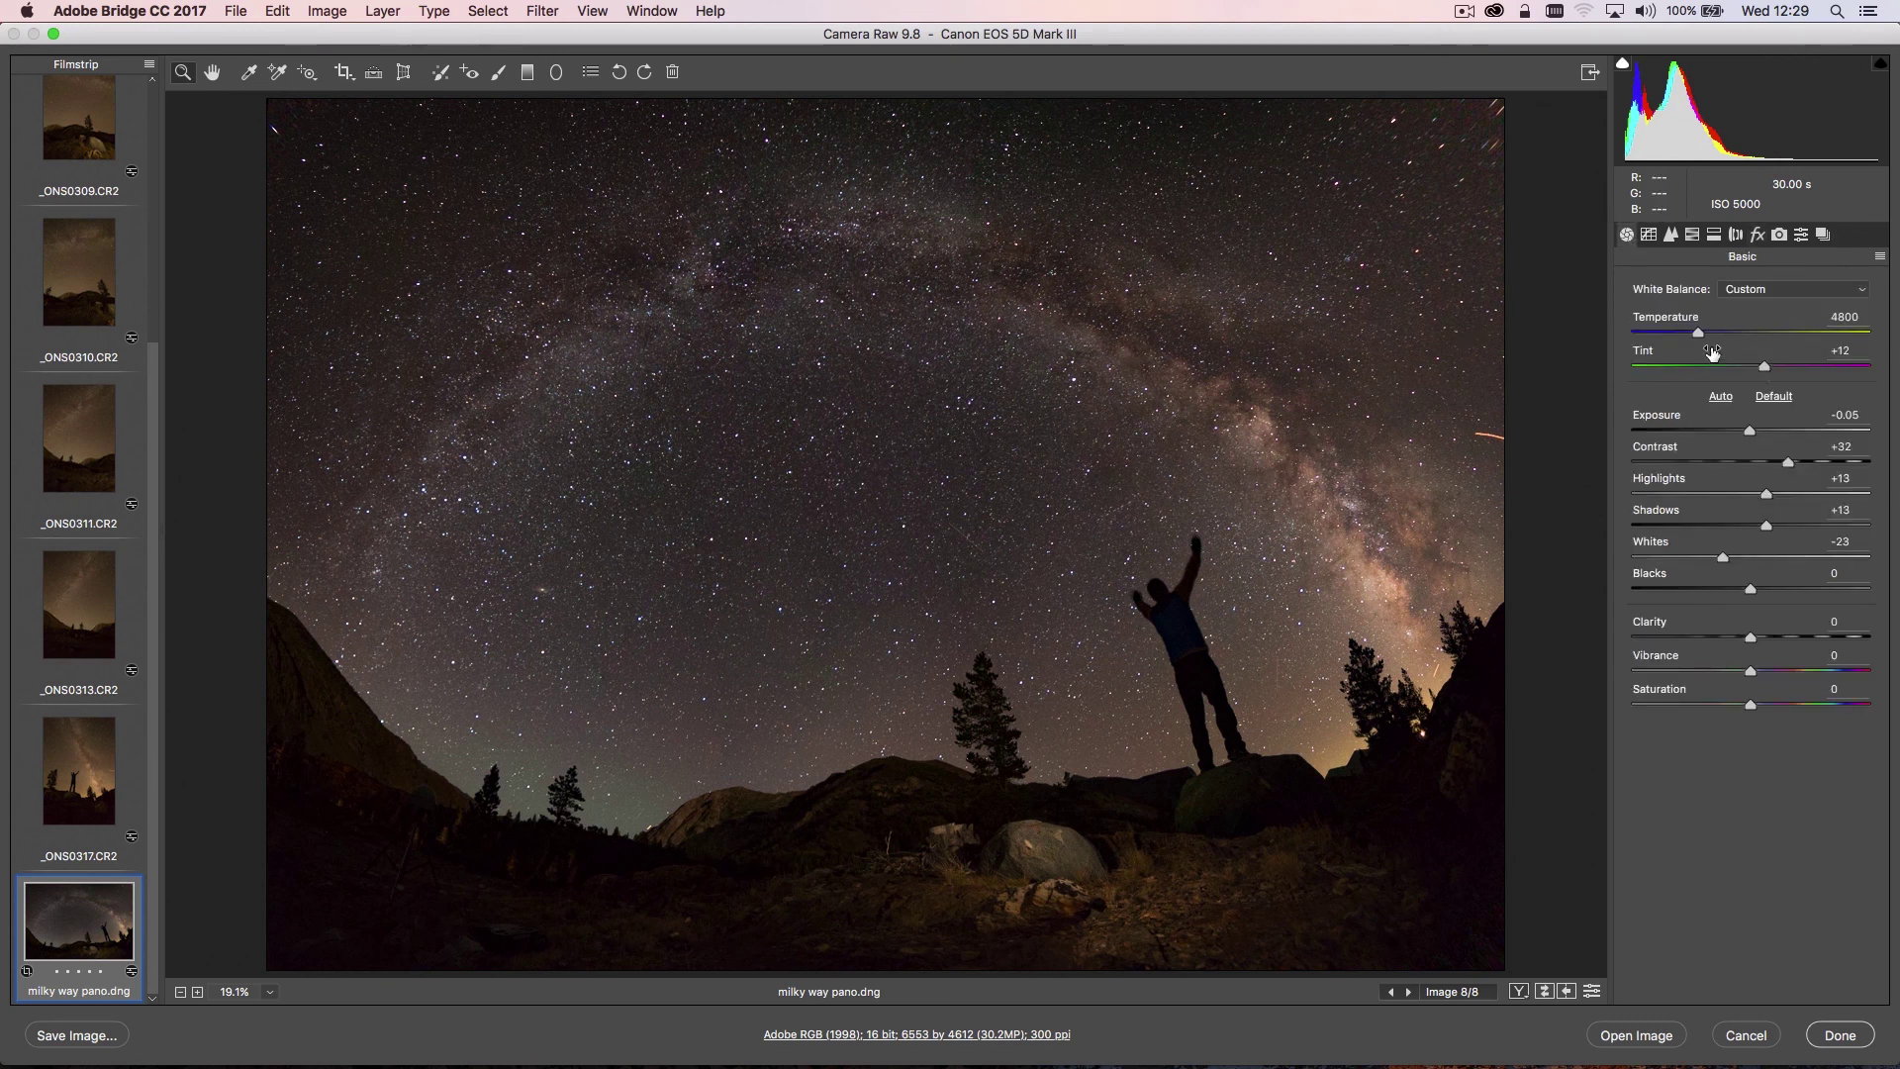
{"action": "left_click_drag", "start_coordinate": [1699, 336], "coordinate": [1687, 337]}
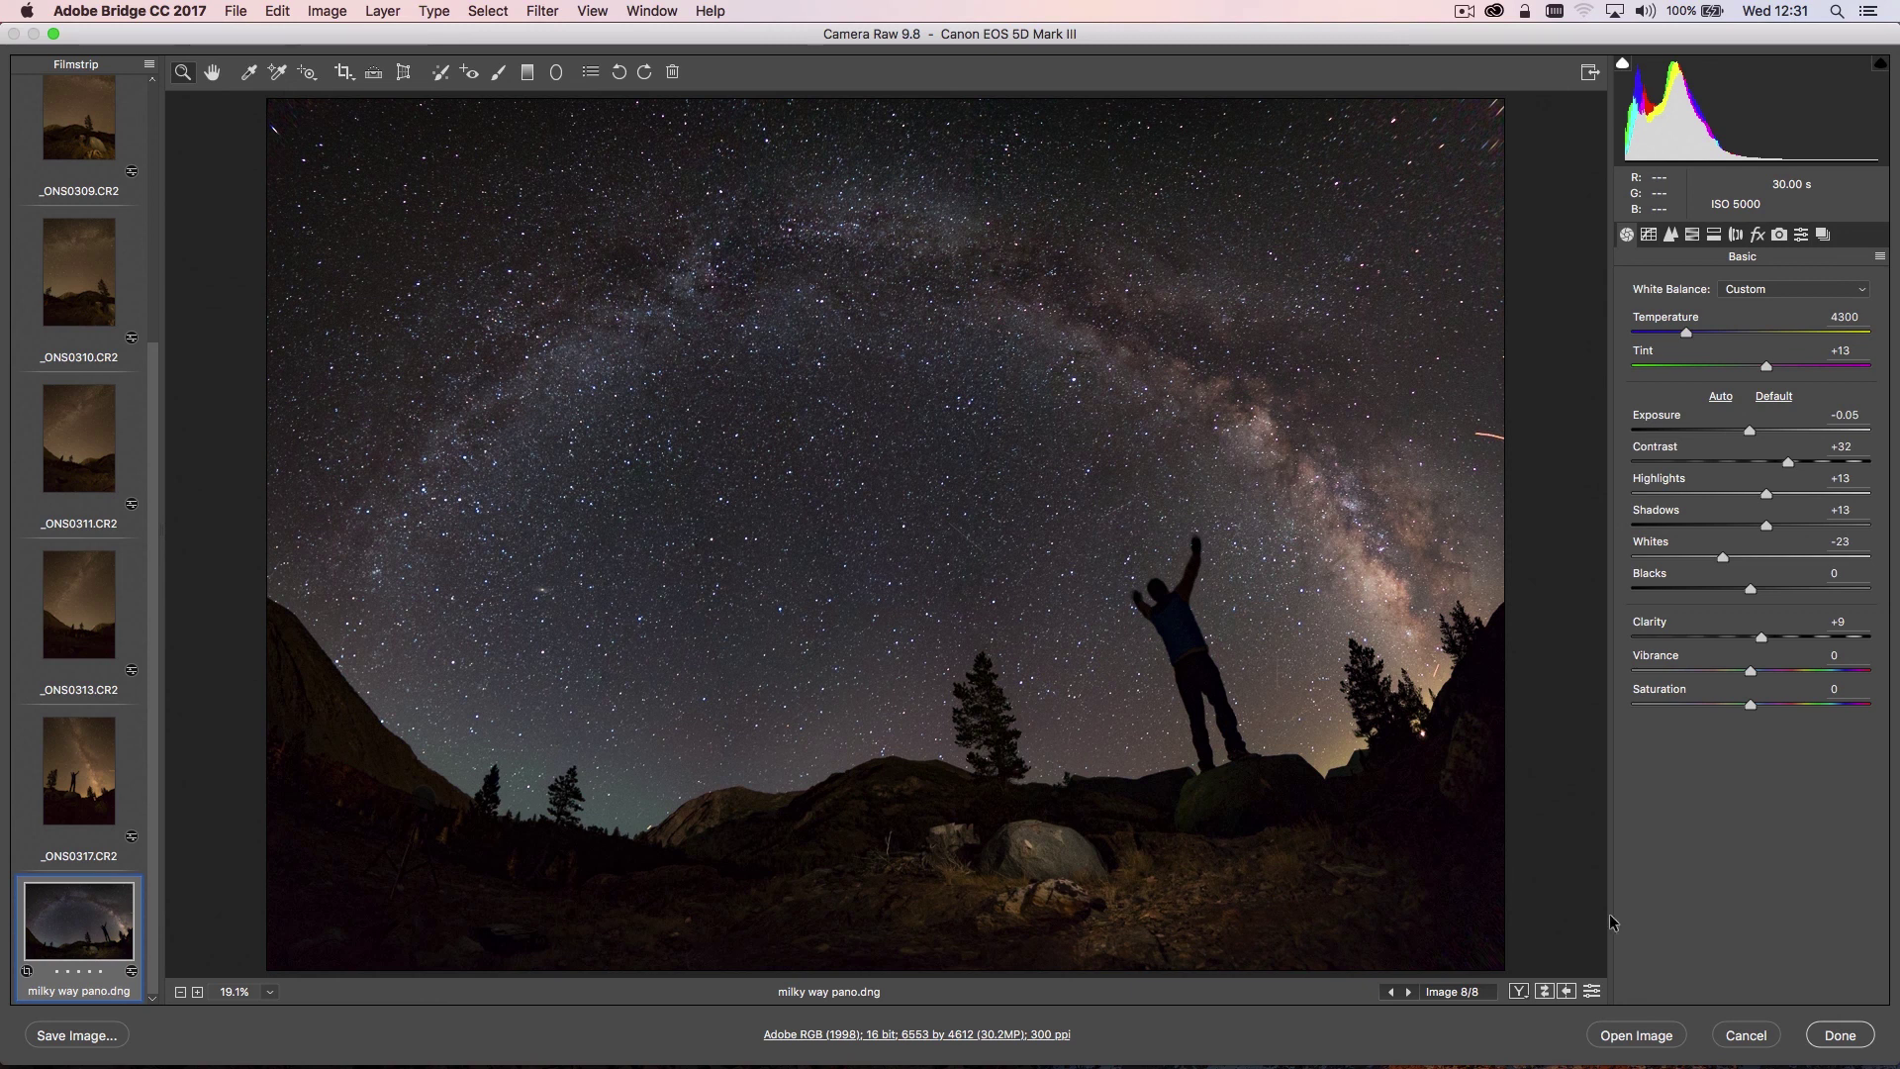
{"action": "left_click", "coordinate": [1519, 991]}
{"action": "left_click", "coordinate": [1519, 992]}
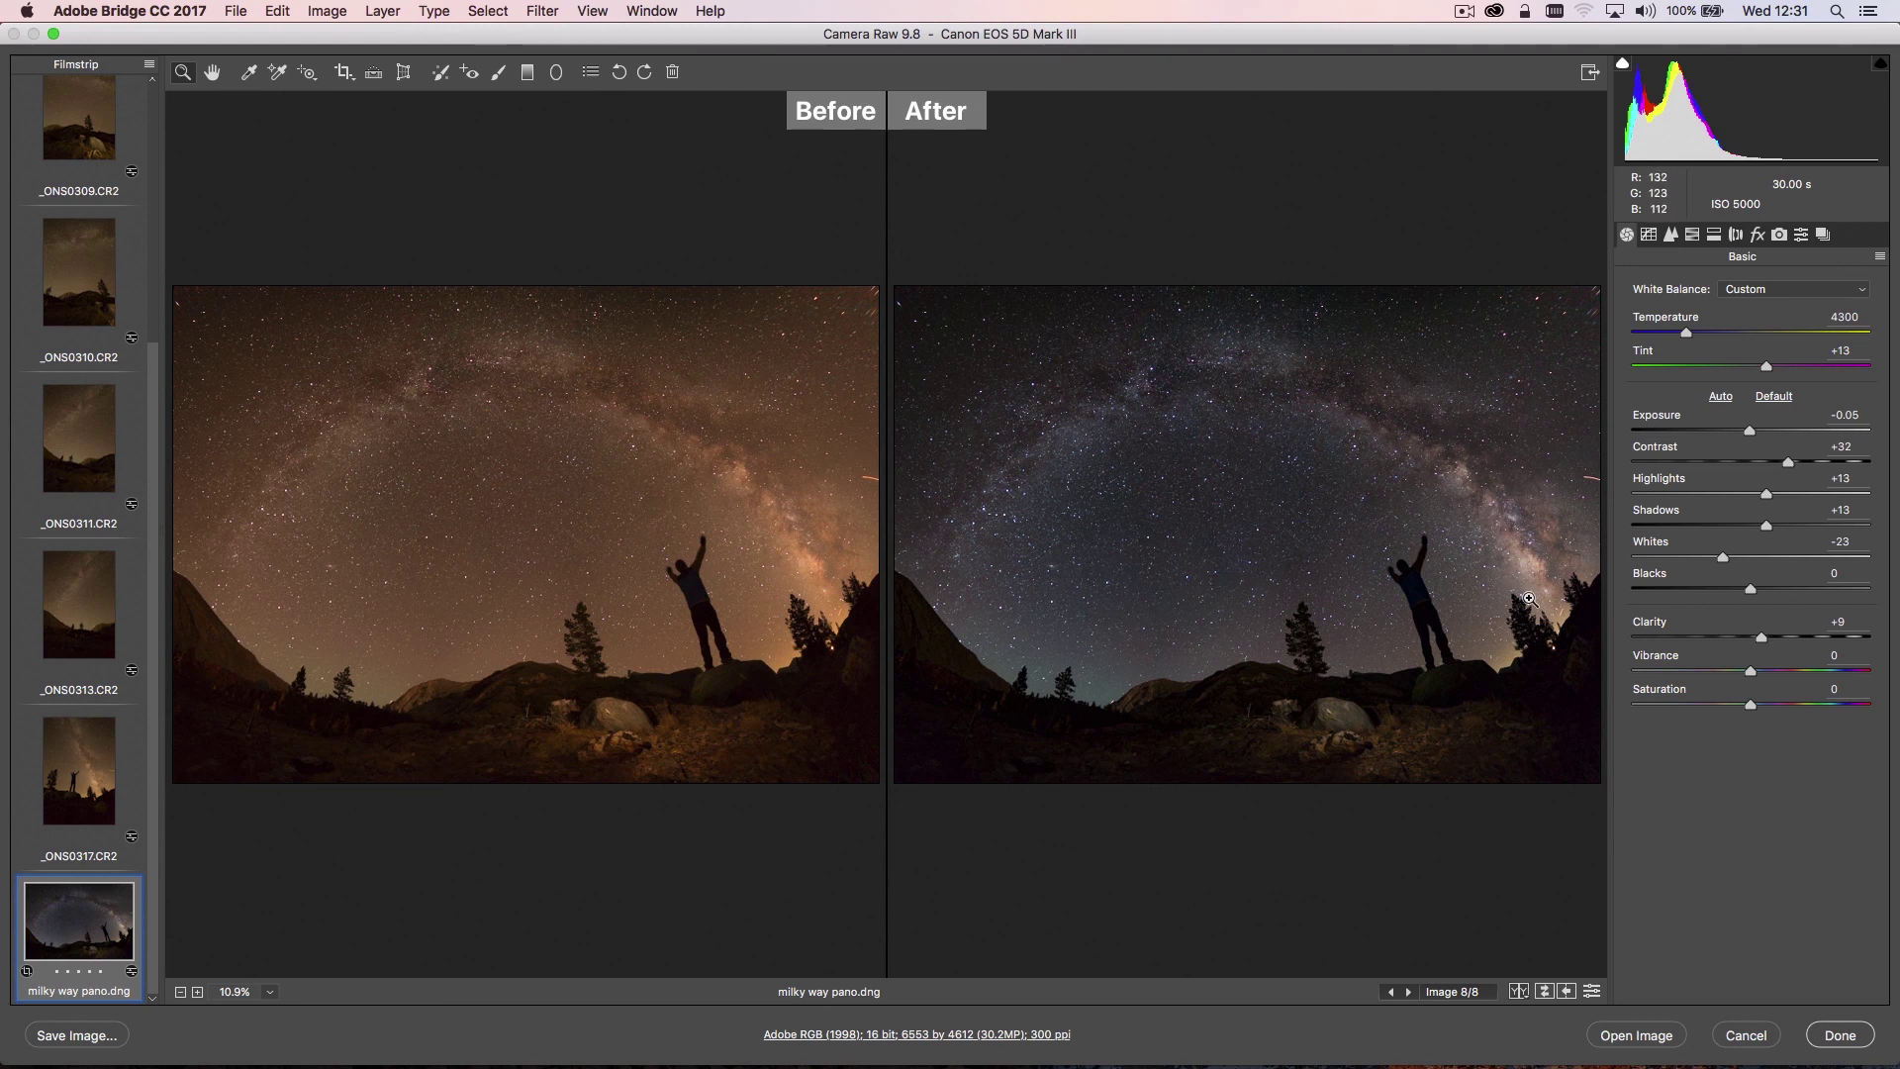
{"action": "left_click", "coordinate": [1520, 992]}
{"action": "left_click", "coordinate": [1520, 992]}
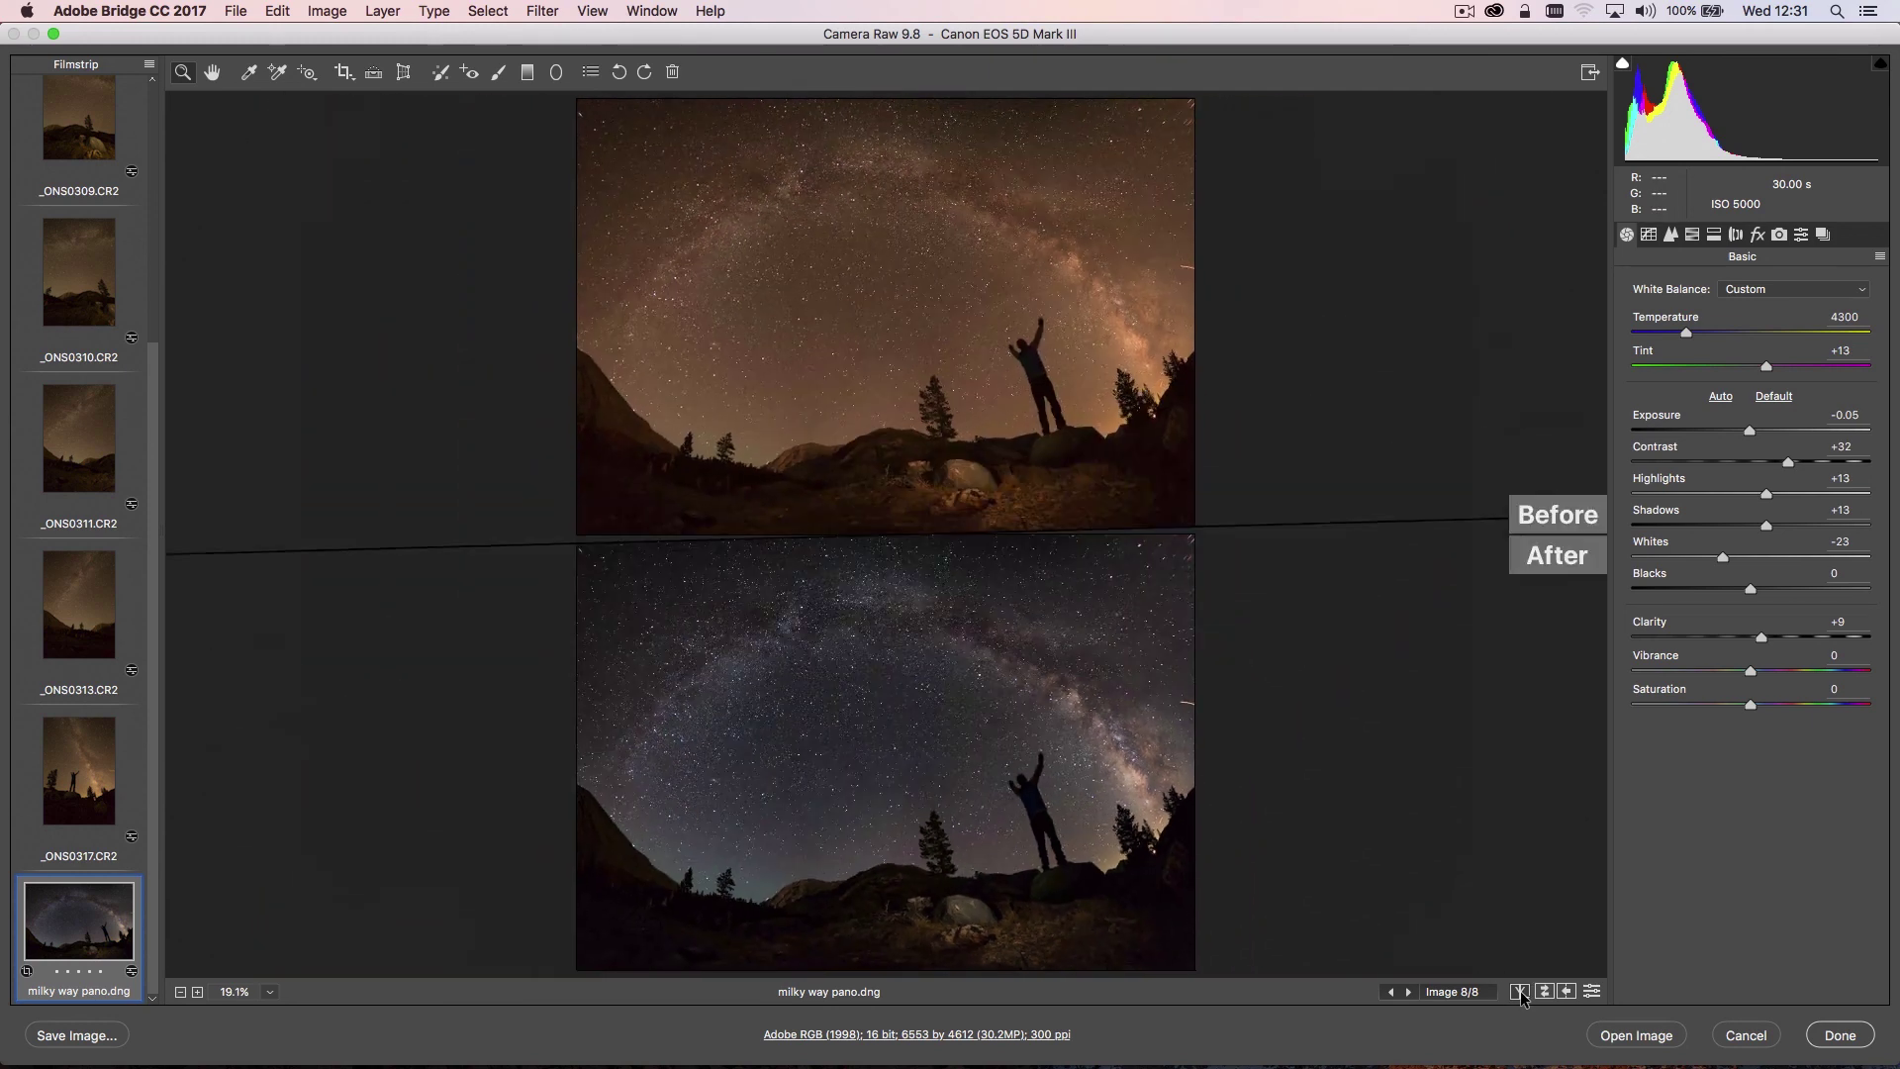
{"action": "left_click", "coordinate": [1520, 993]}
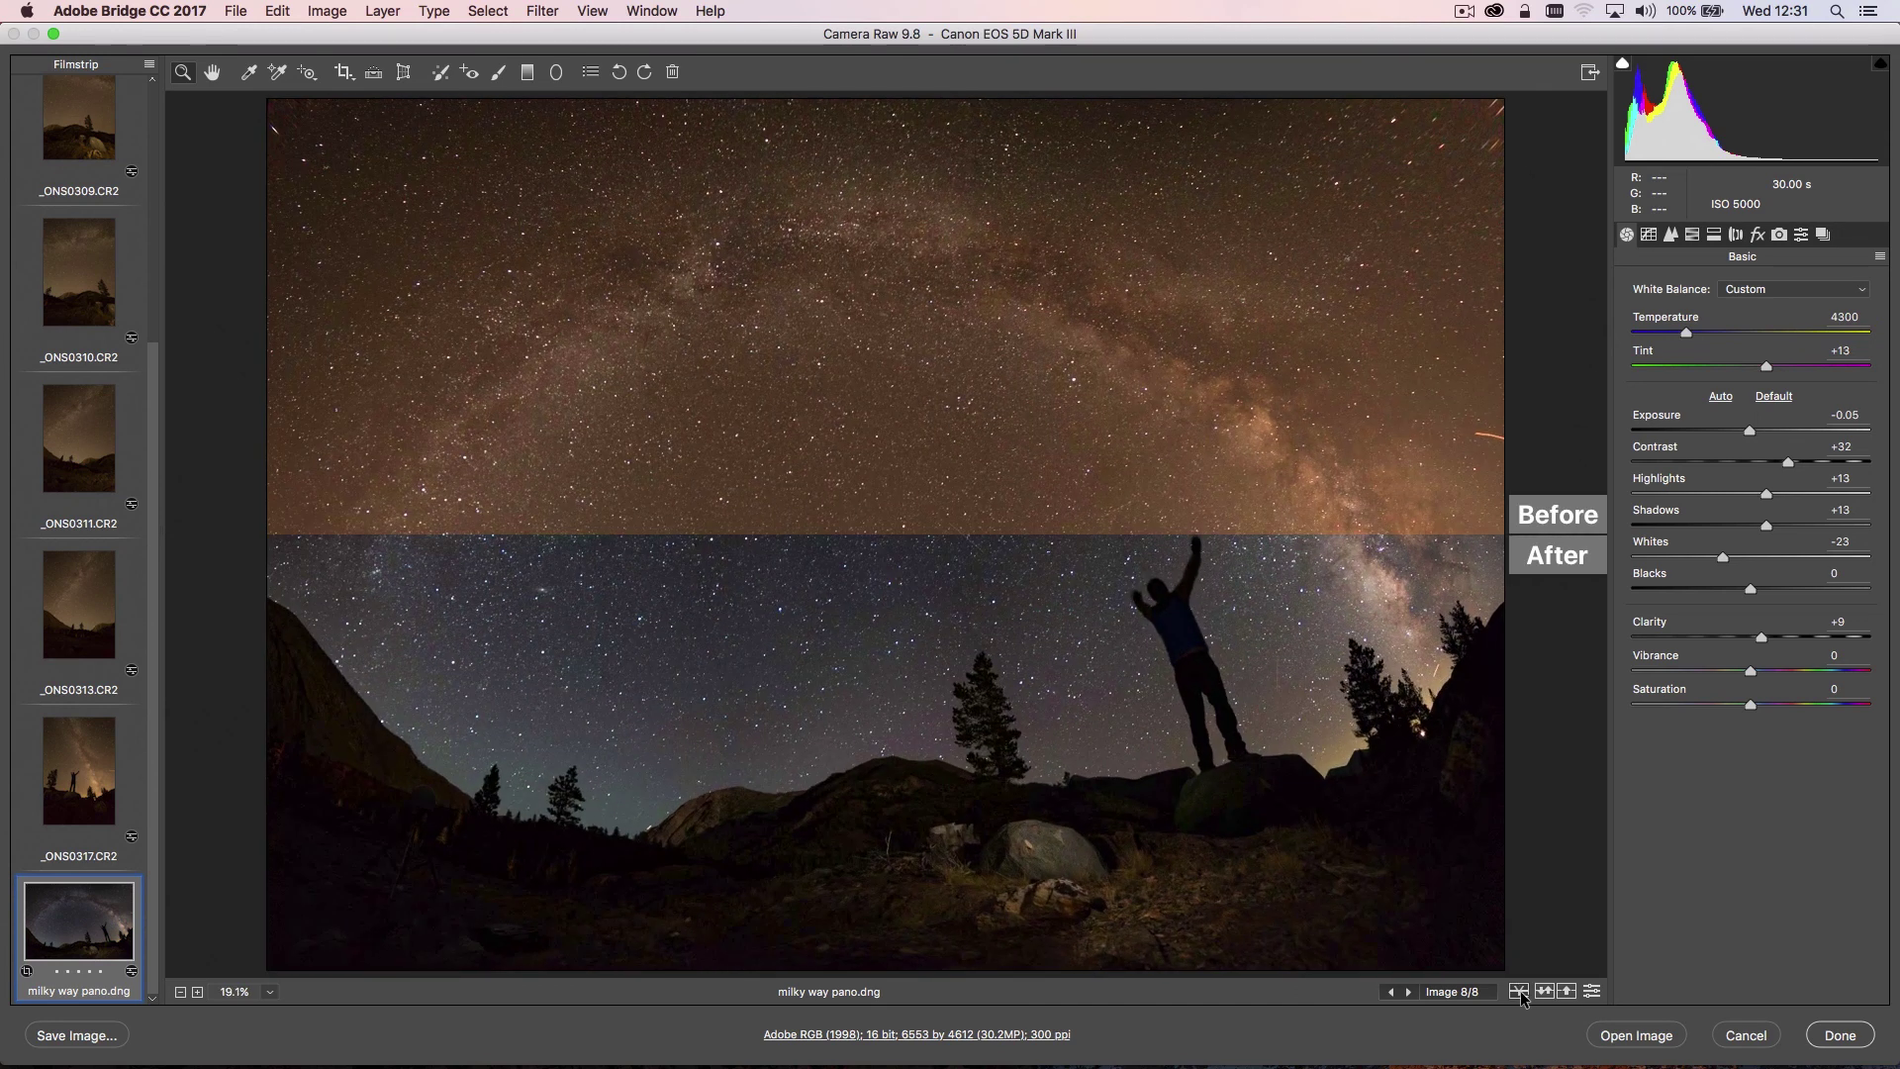
{"action": "left_click", "coordinate": [1520, 993]}
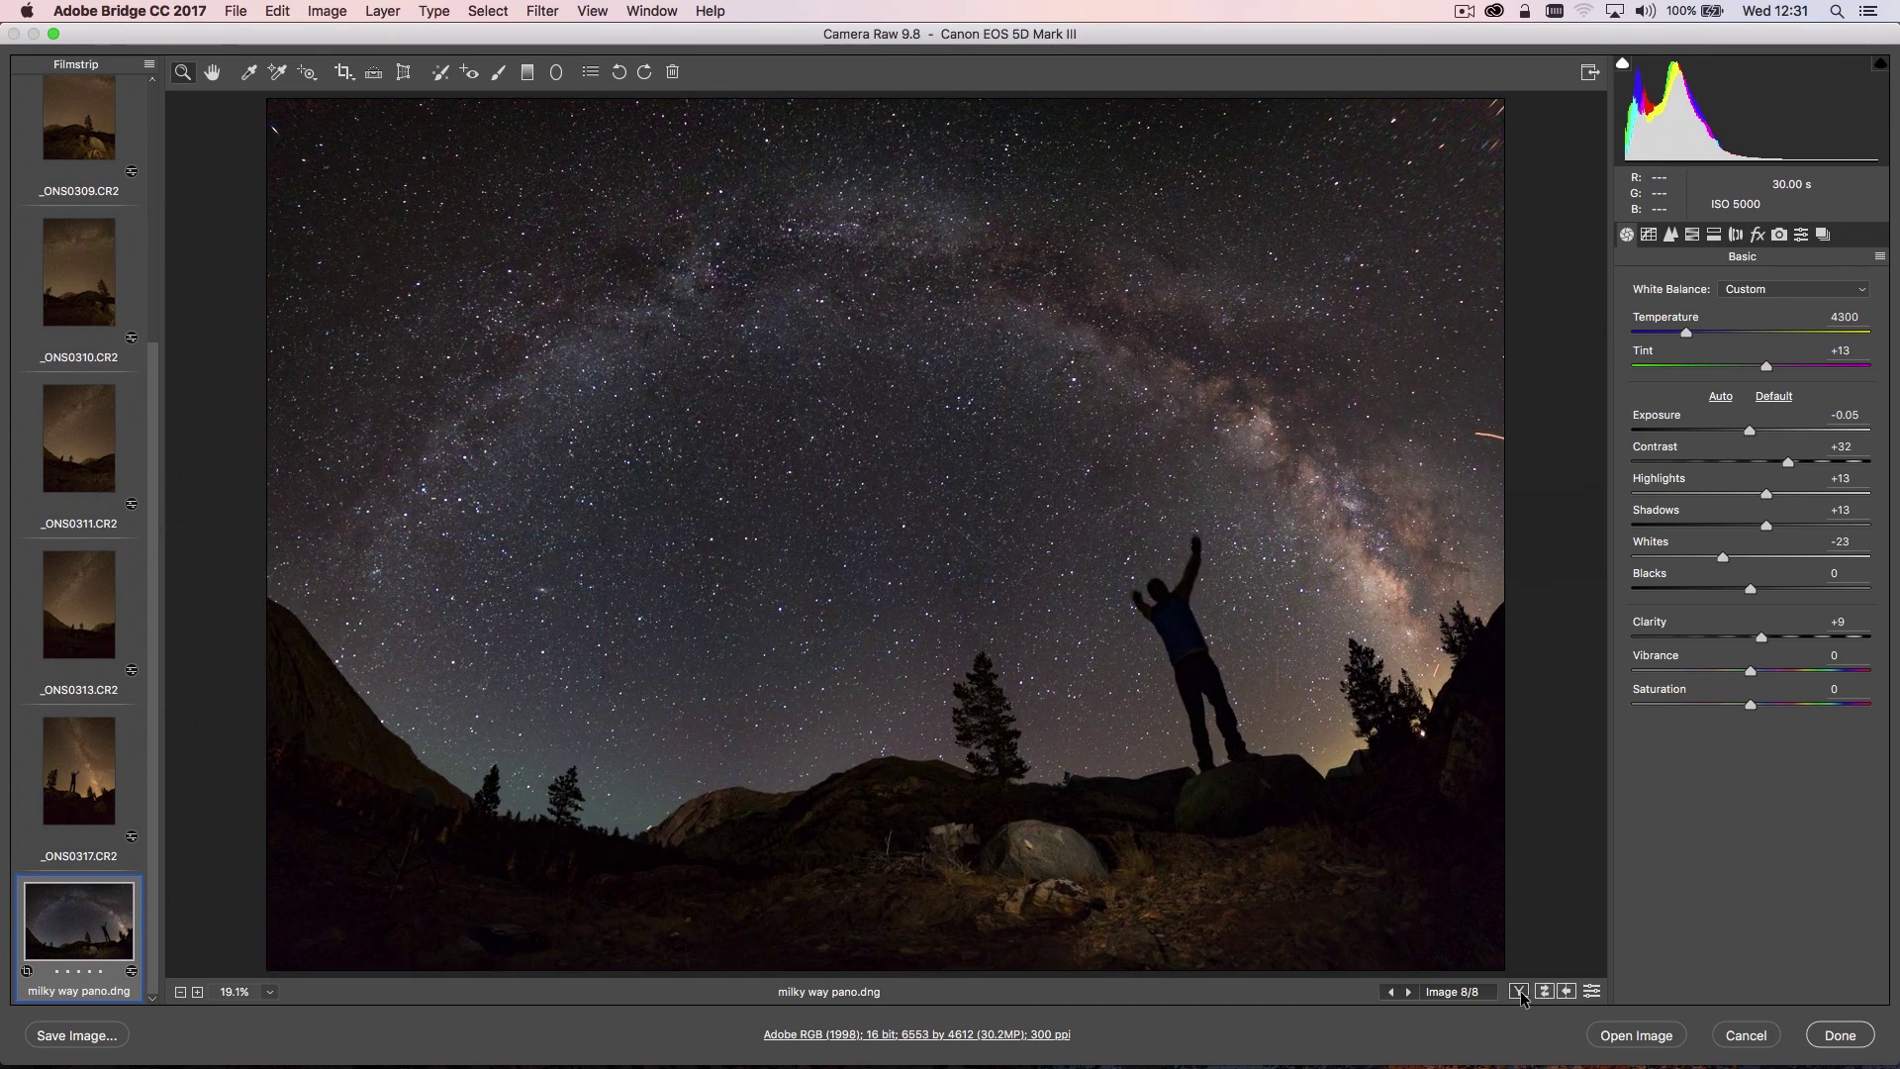